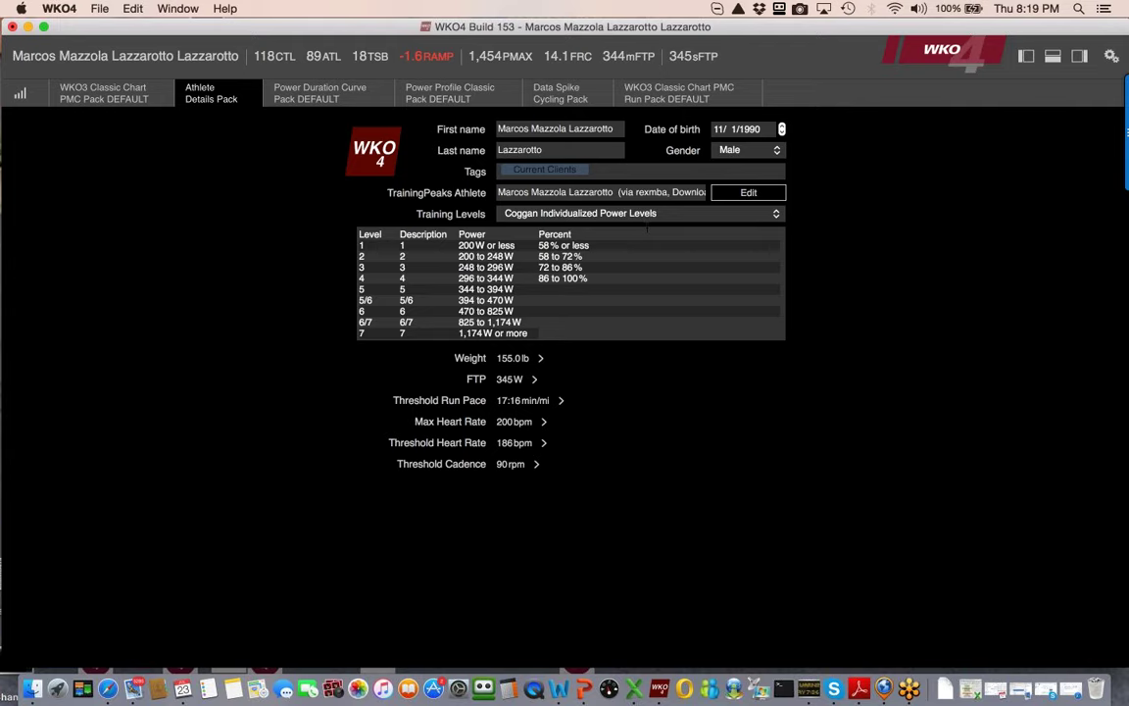
Switch the athlete's training levels to Coggan Classic Power Levels for comparison, and restore Coggan Individualized Power Levels.
click(705, 213)
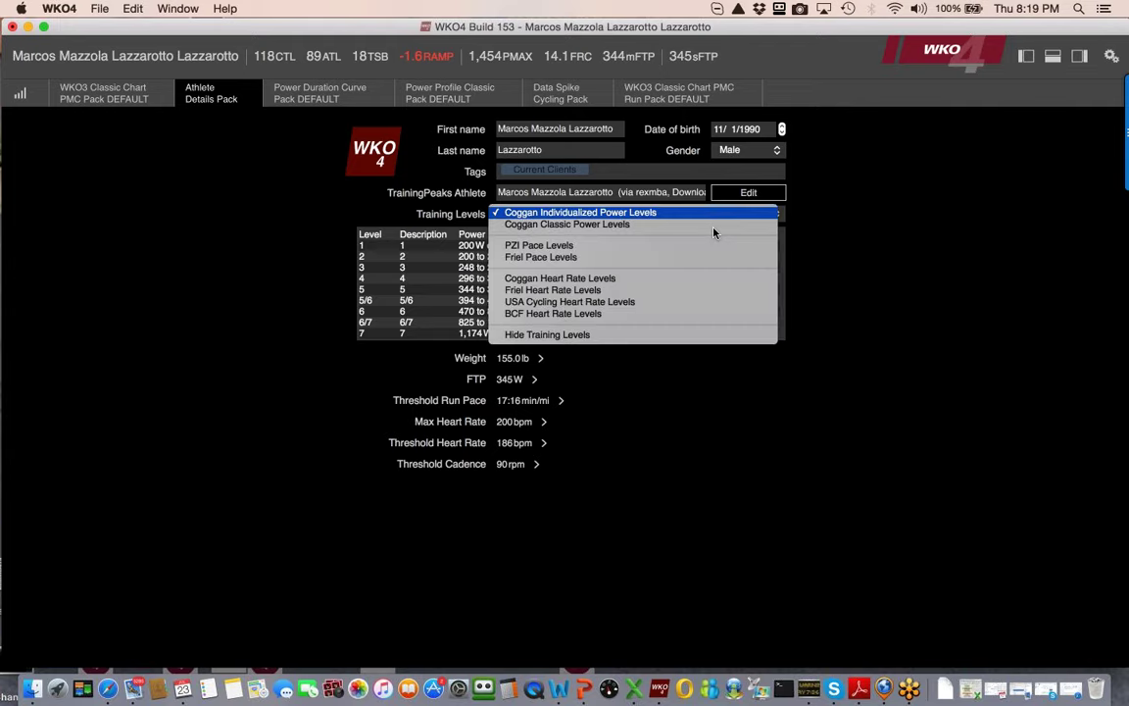
click(713, 225)
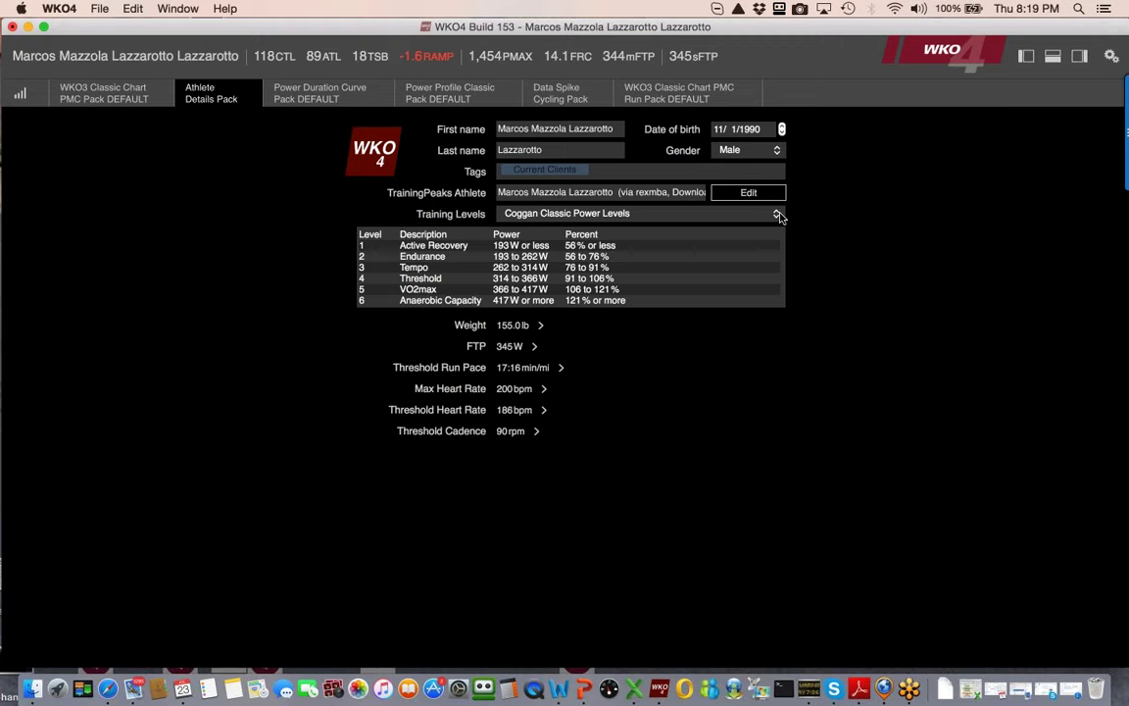
click(777, 214)
click(743, 202)
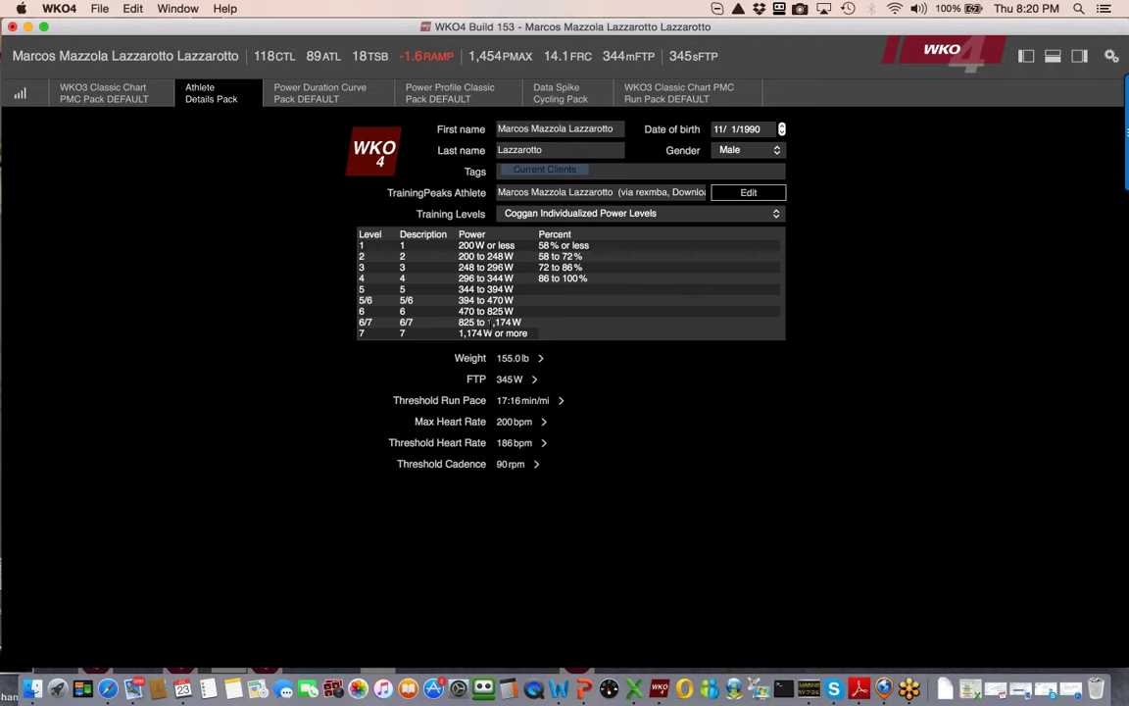
Display the hidden side and lower panes and widen the athlete list to review the Current Clients' rider types and training metrics.
key(super+alt+s)
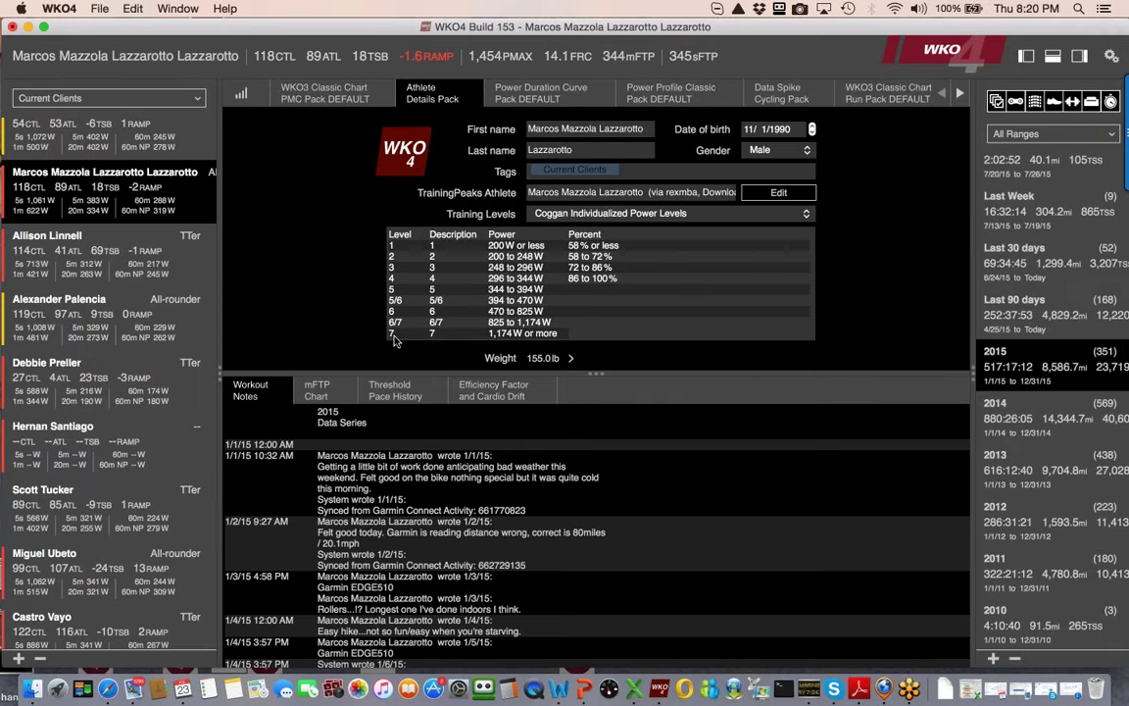
drag(221, 341, 285, 340)
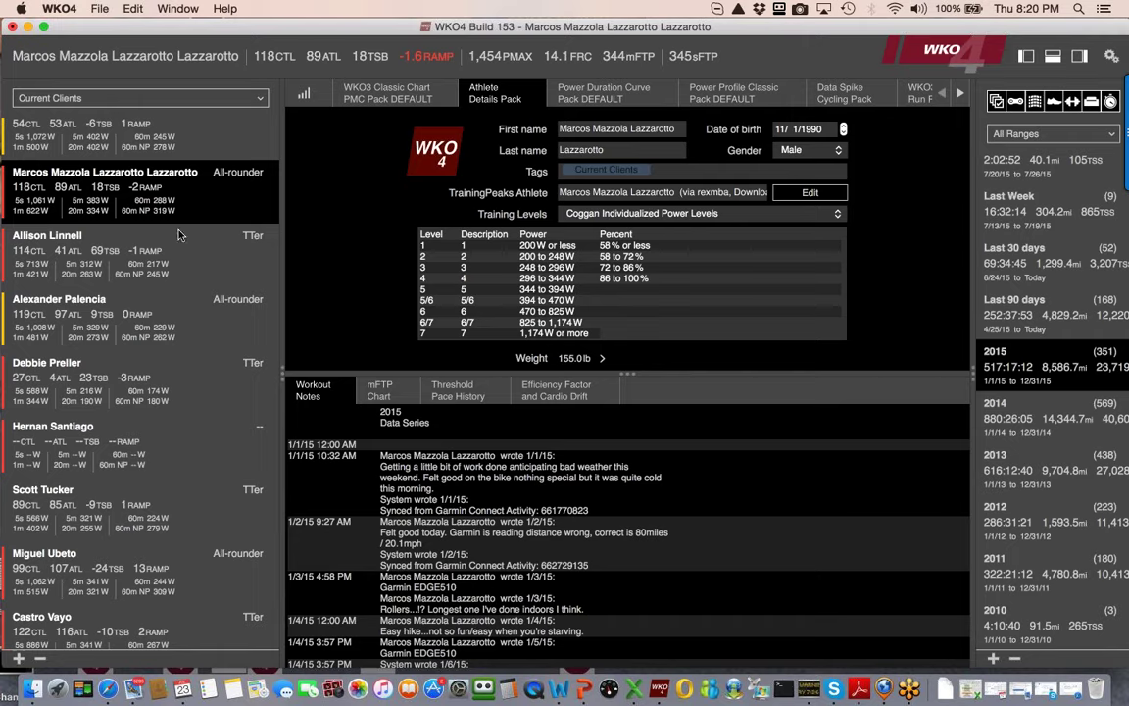
scroll(177, 519, down, 5)
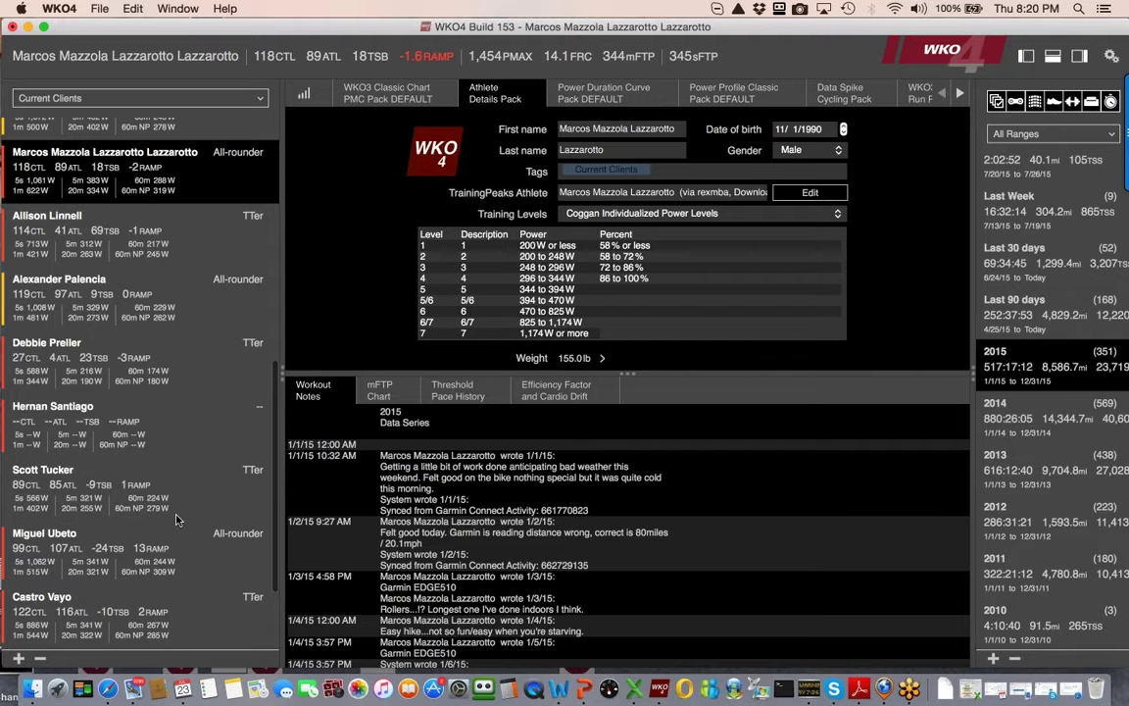
scroll(177, 520, up, 6)
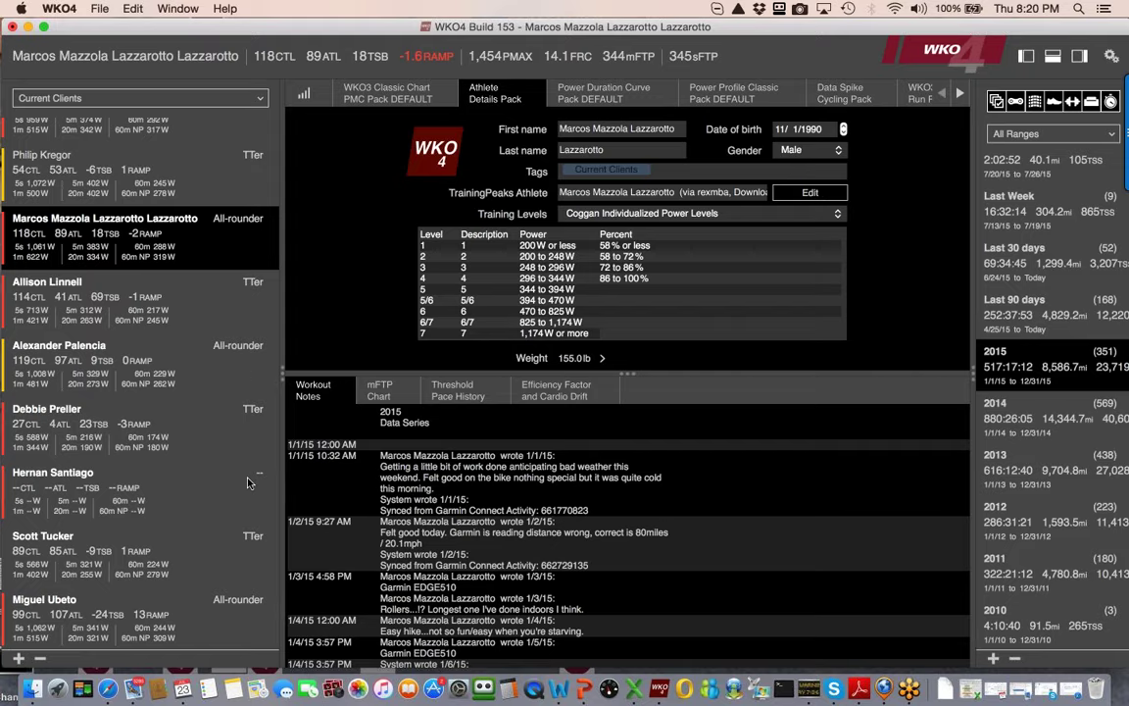
scroll(222, 429, down, 3)
scroll(248, 482, down, 2)
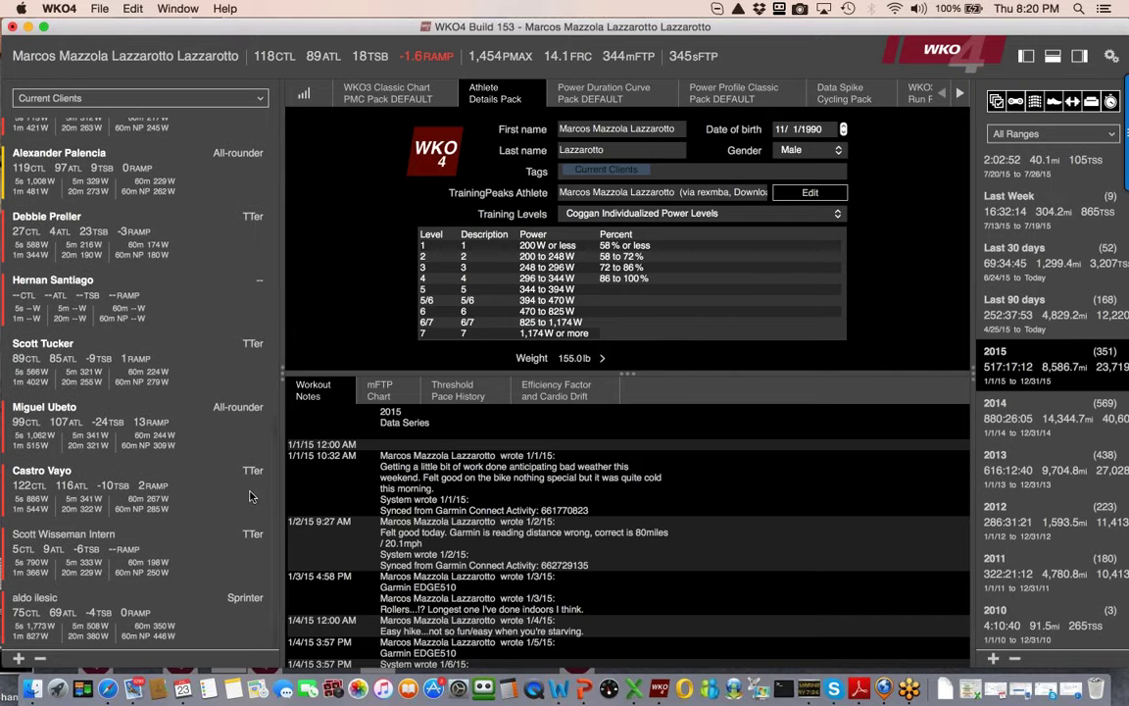
scroll(257, 411, up, 2)
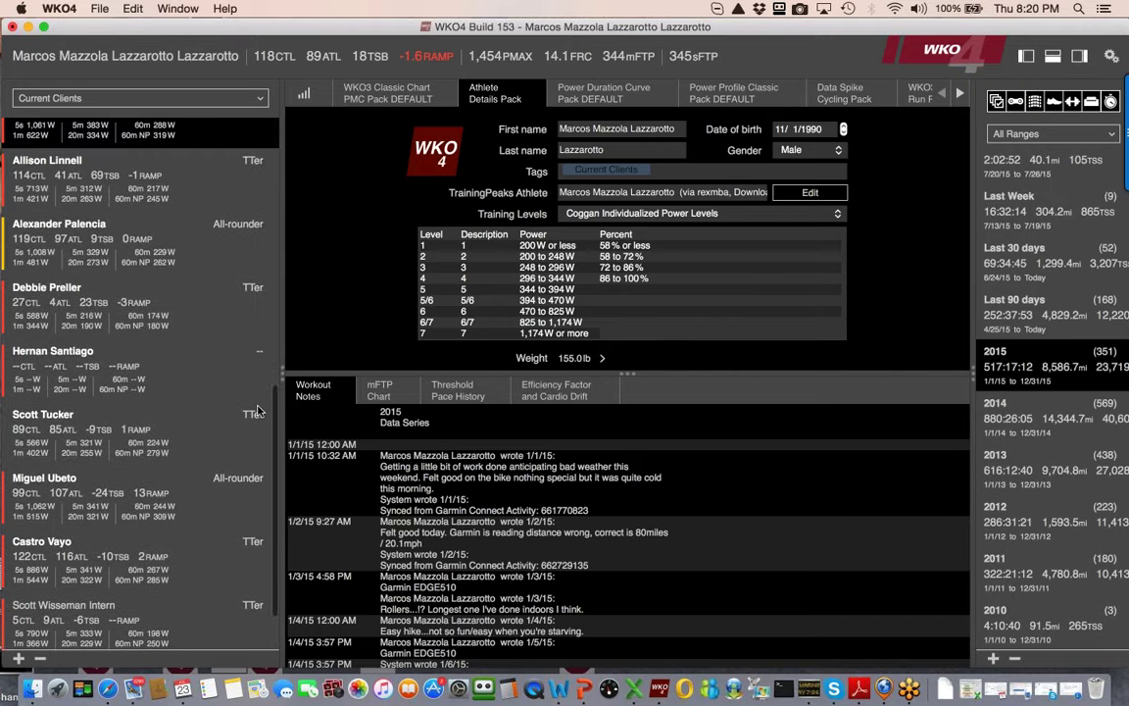
scroll(257, 411, up, 1)
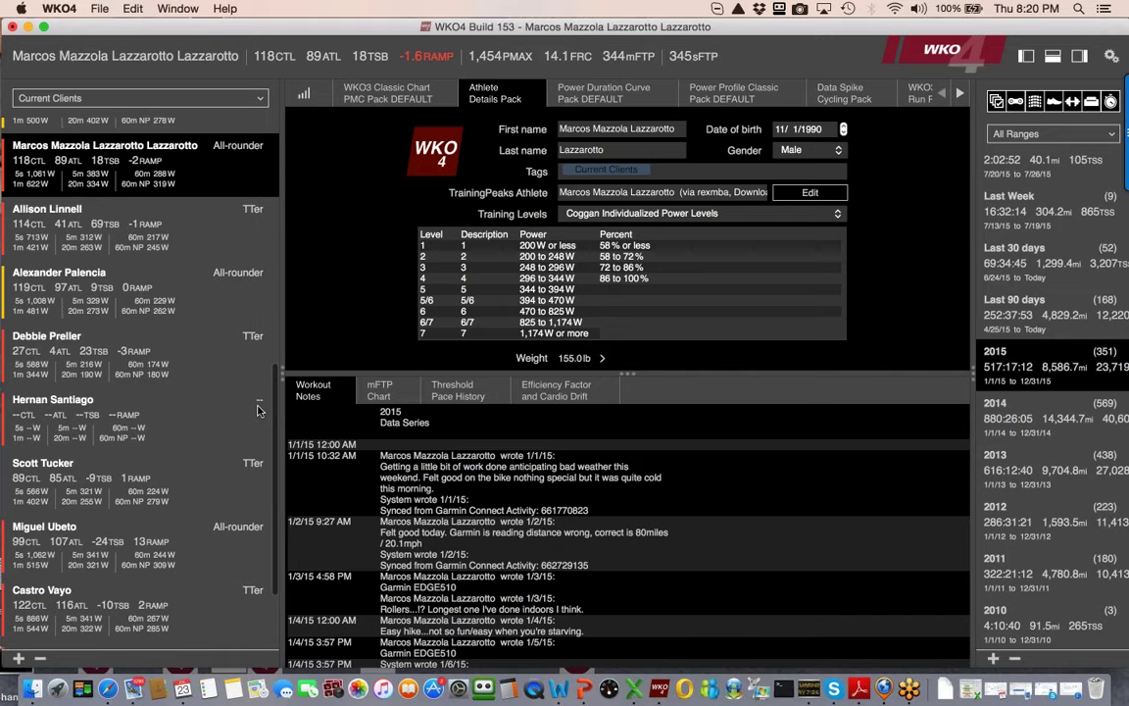
scroll(258, 412, up, 2)
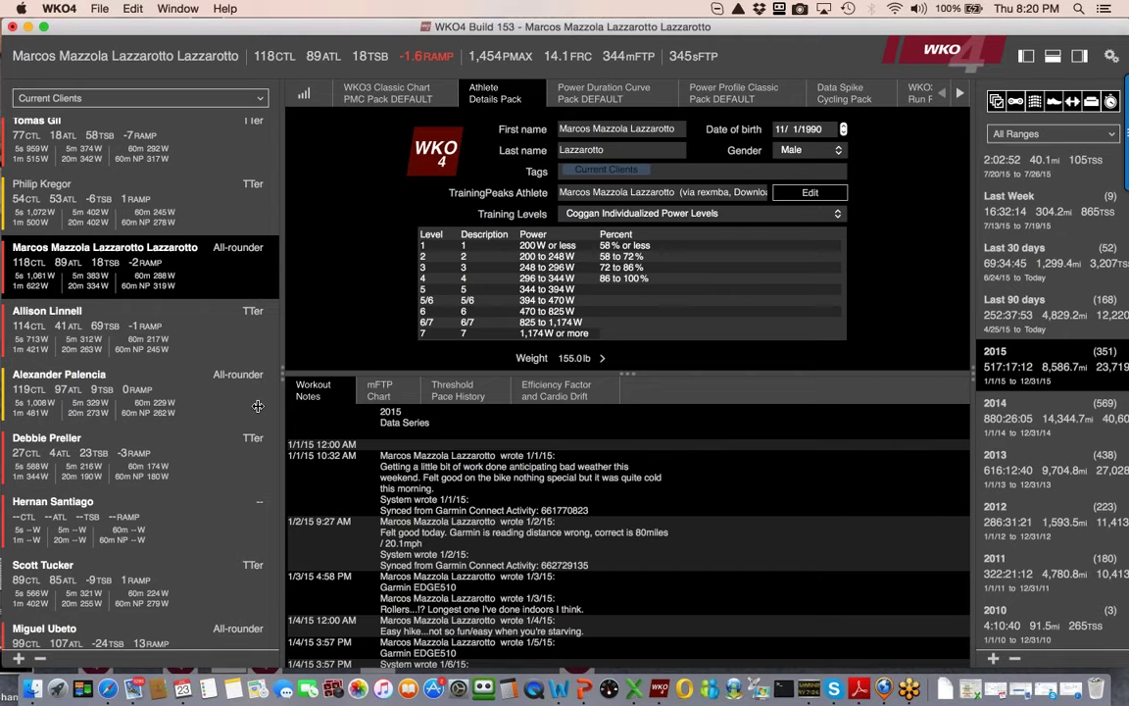
Show the Mean Max Power Curve of the WKO3 Classic Chart PMC Pack and add the 2014 range alongside 2015.
click(417, 93)
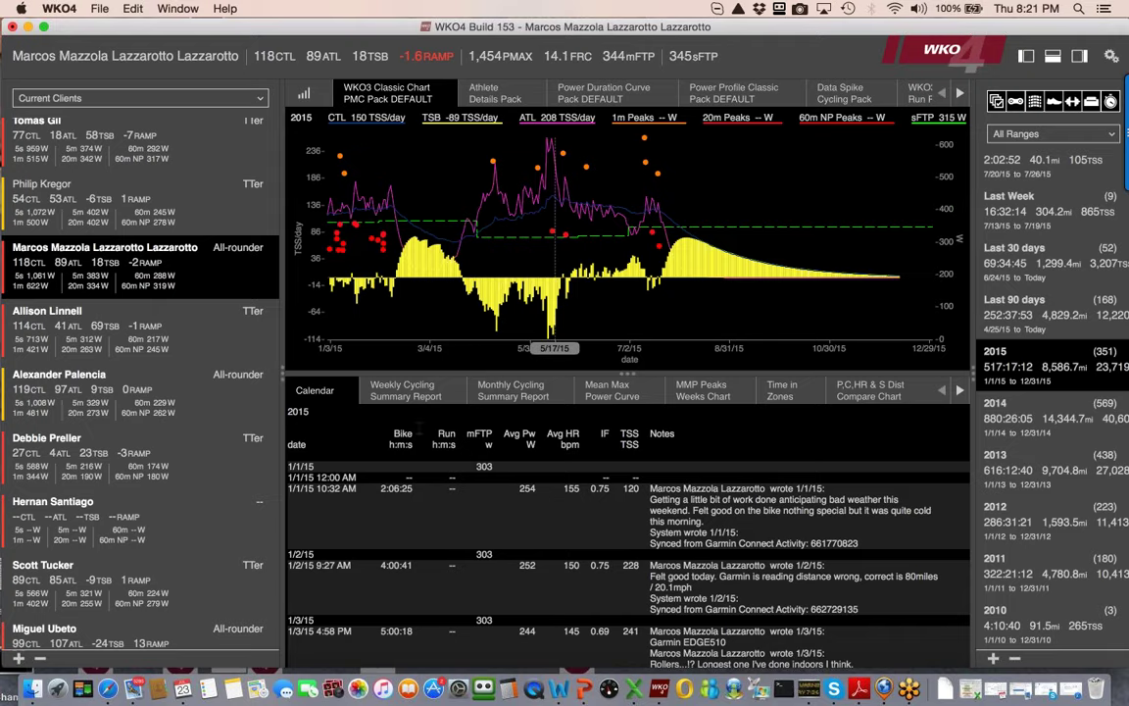
click(446, 391)
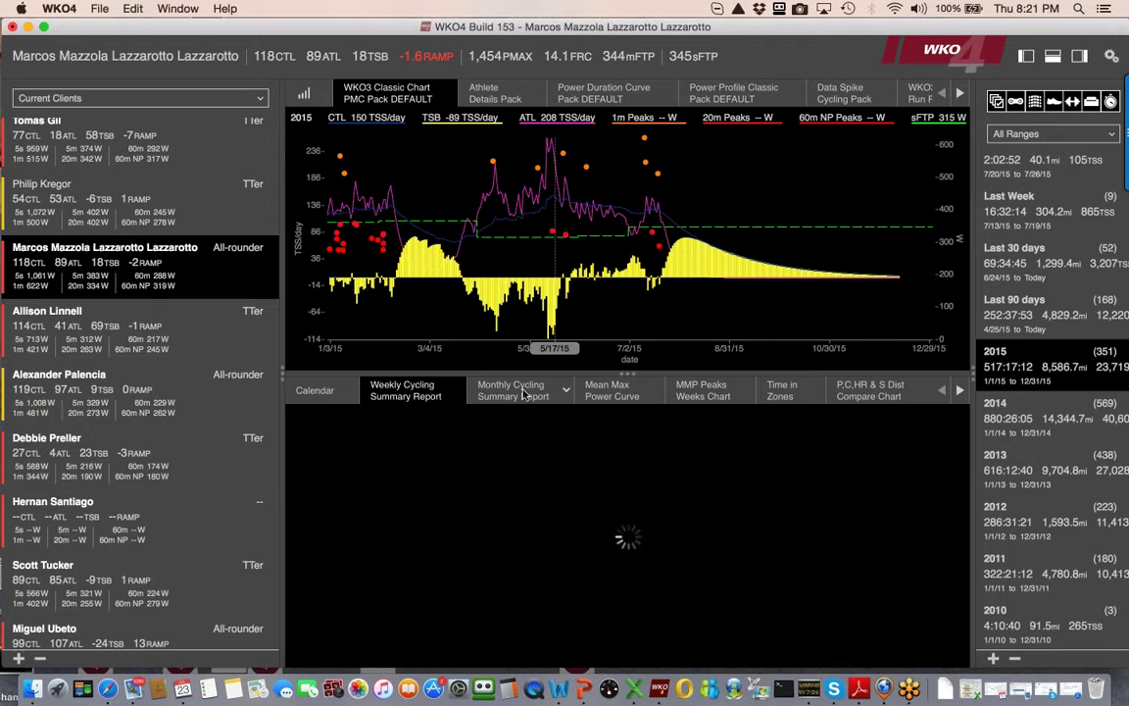
click(525, 392)
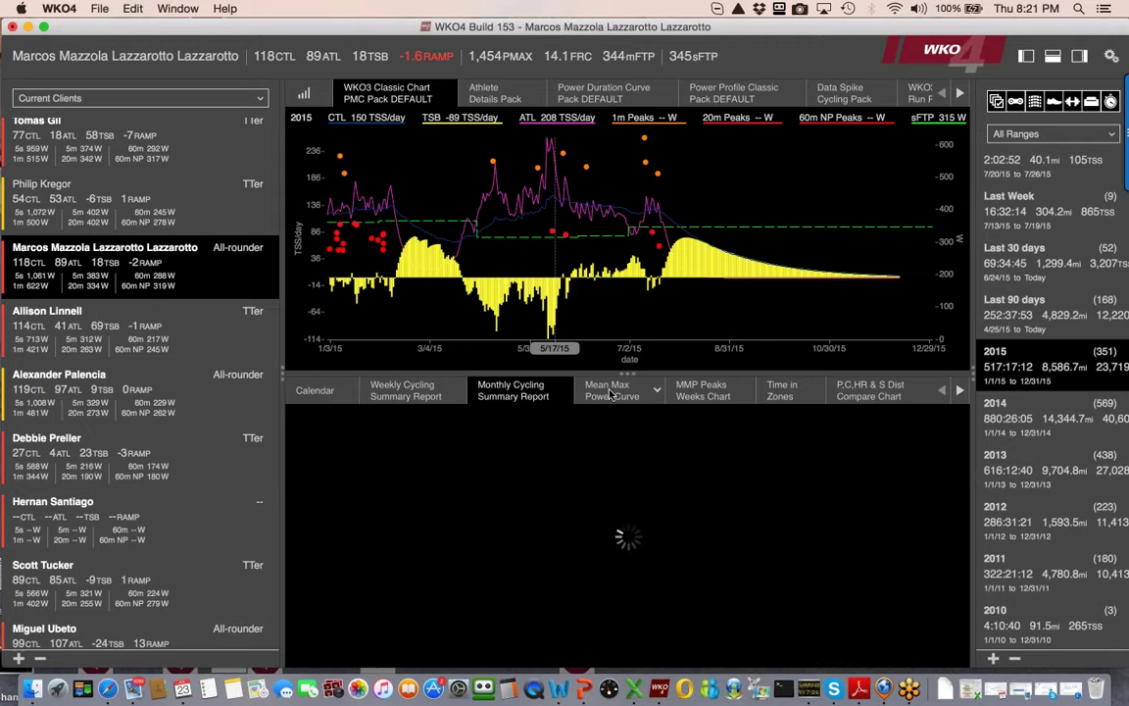
click(611, 392)
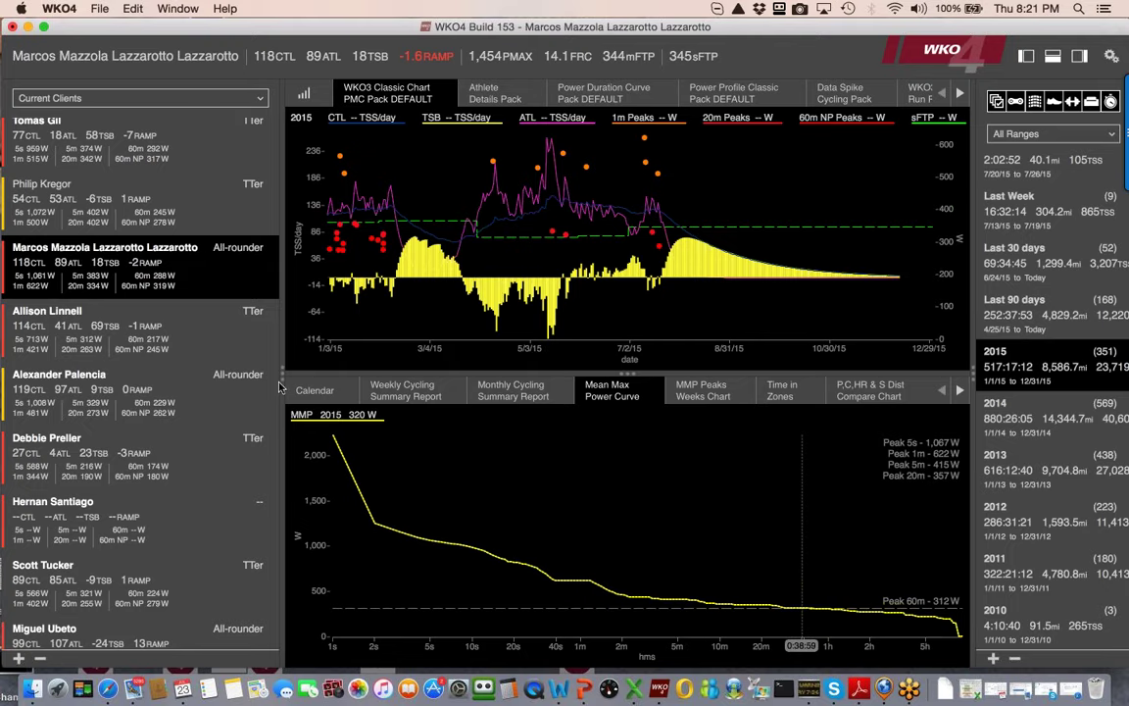
drag(282, 377, 168, 378)
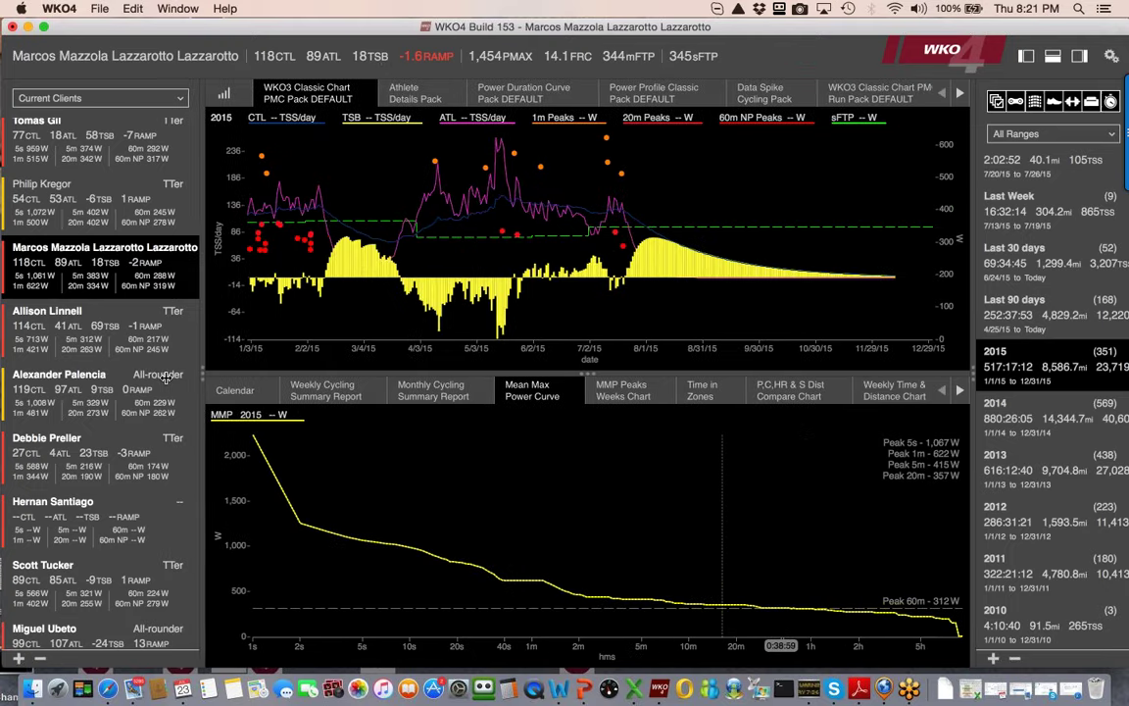
click(999, 412)
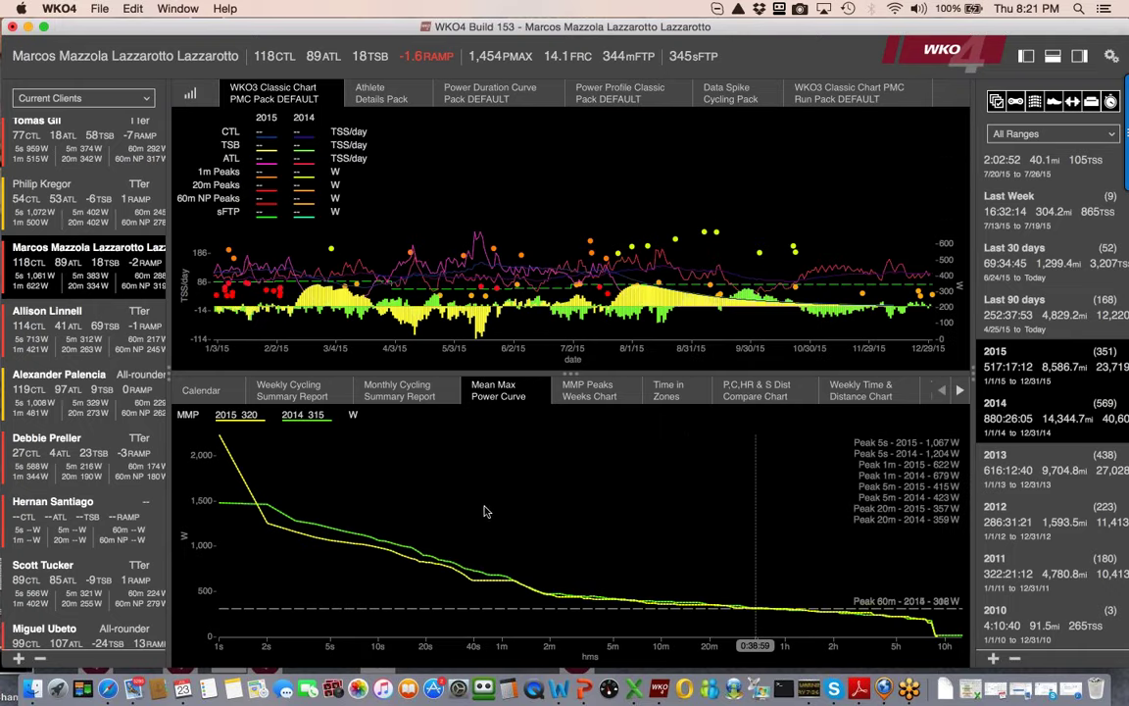
Display the selected athlete's 86.2 mi Road Bike ride of Jul 19, 2015 and make its horizontal workout chart taller.
click(57, 253)
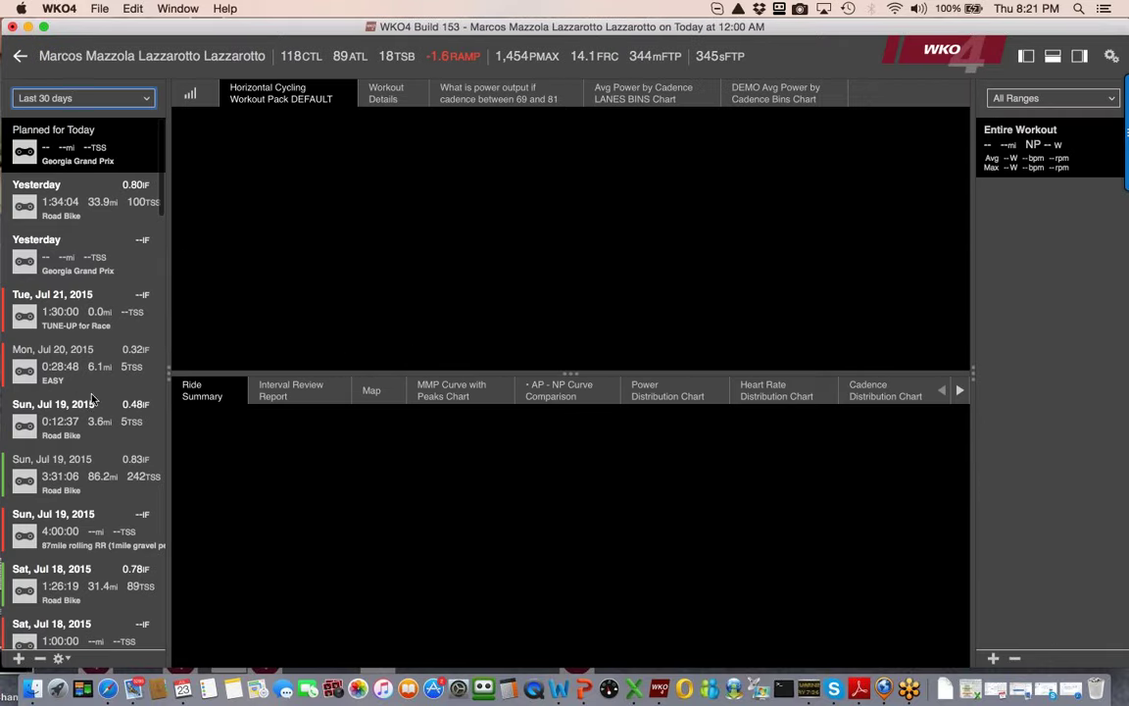
click(89, 400)
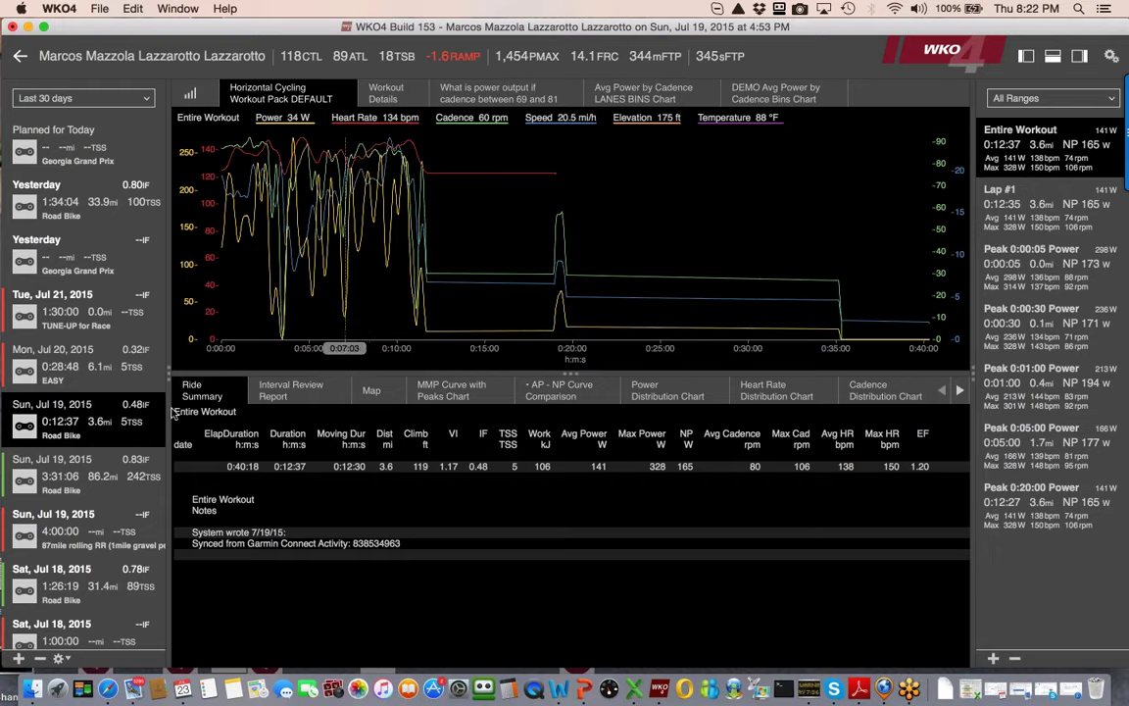
click(86, 496)
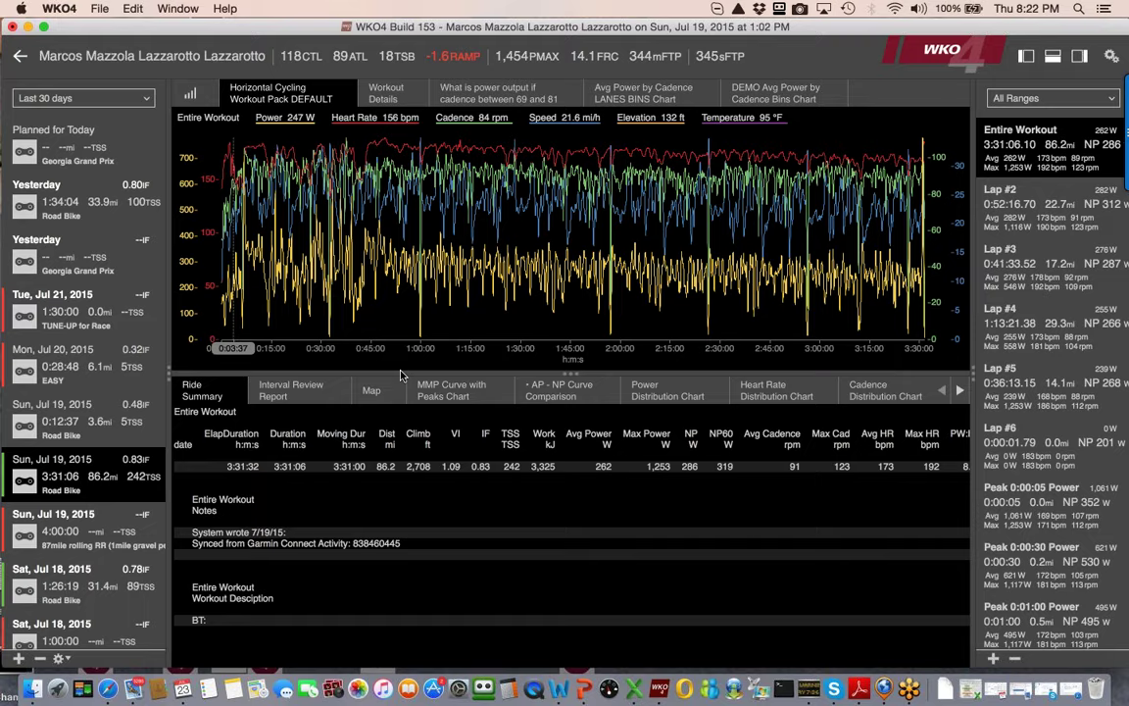
drag(400, 375, 413, 551)
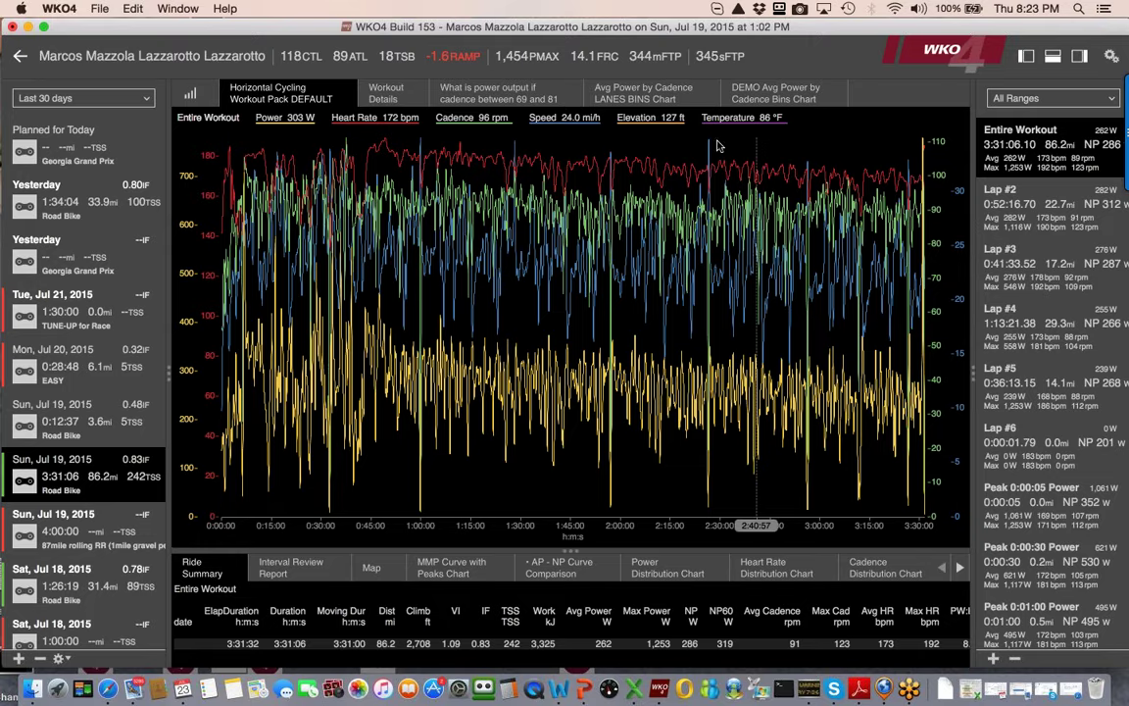
Examine the ride's power in each cadence range in the Avg Power by Cadence LANES BINS Chart.
click(593, 91)
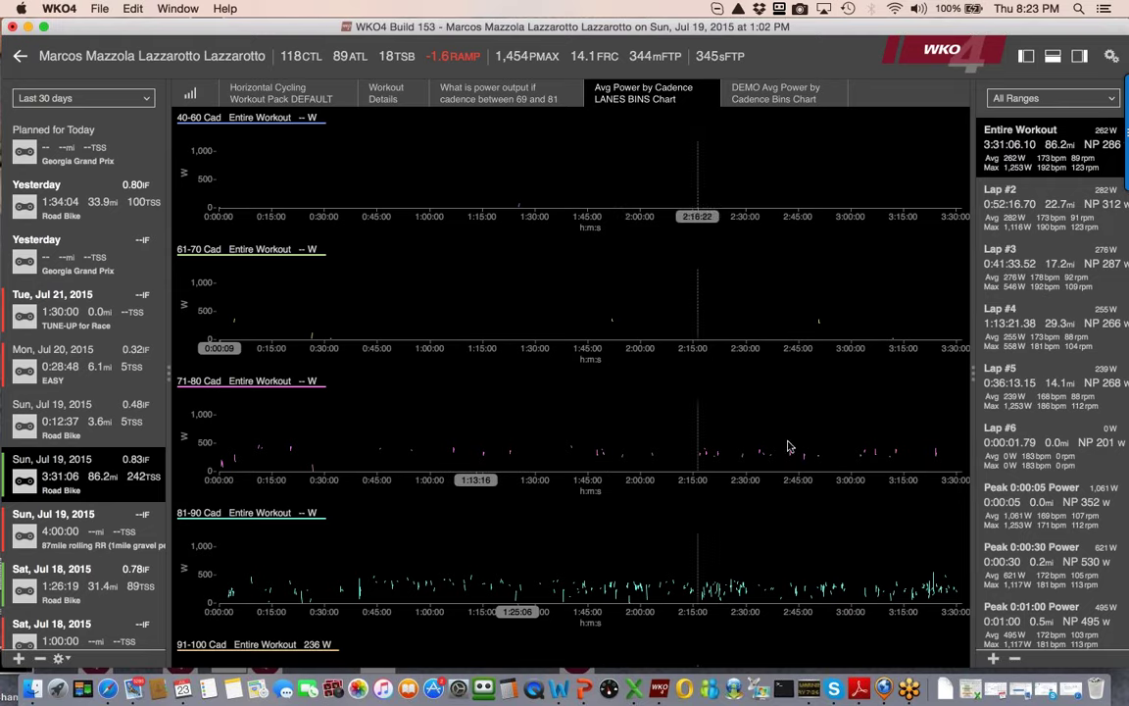
scroll(633, 449, down, 5)
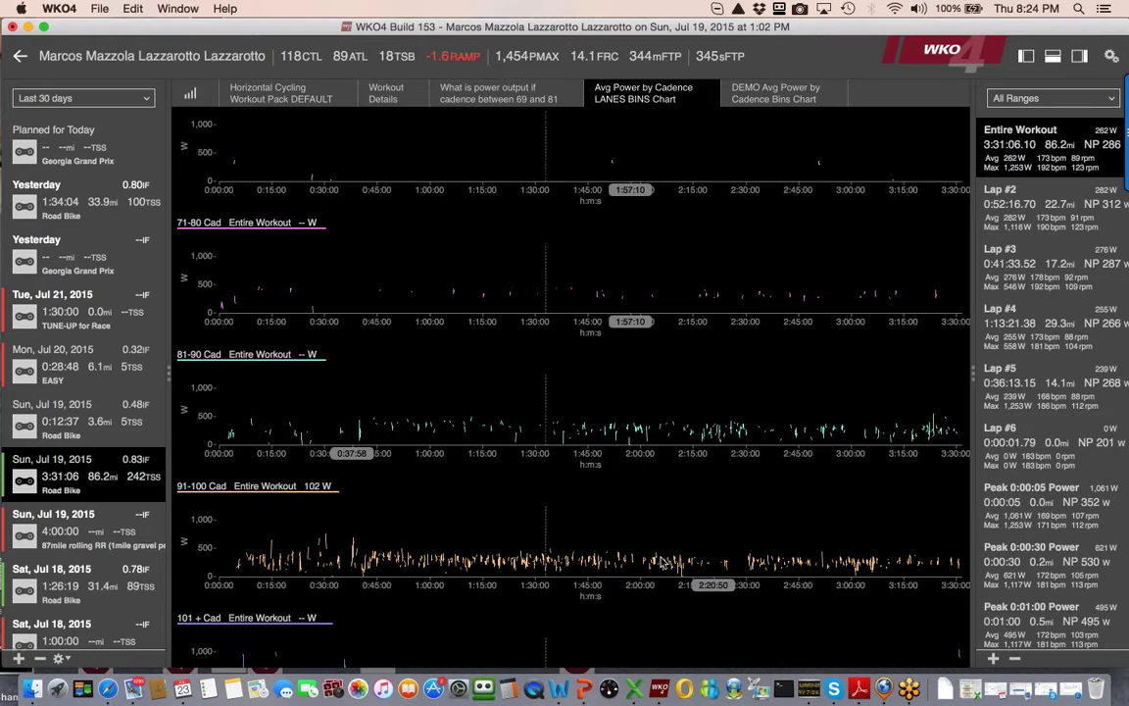
scroll(662, 562, down, 2)
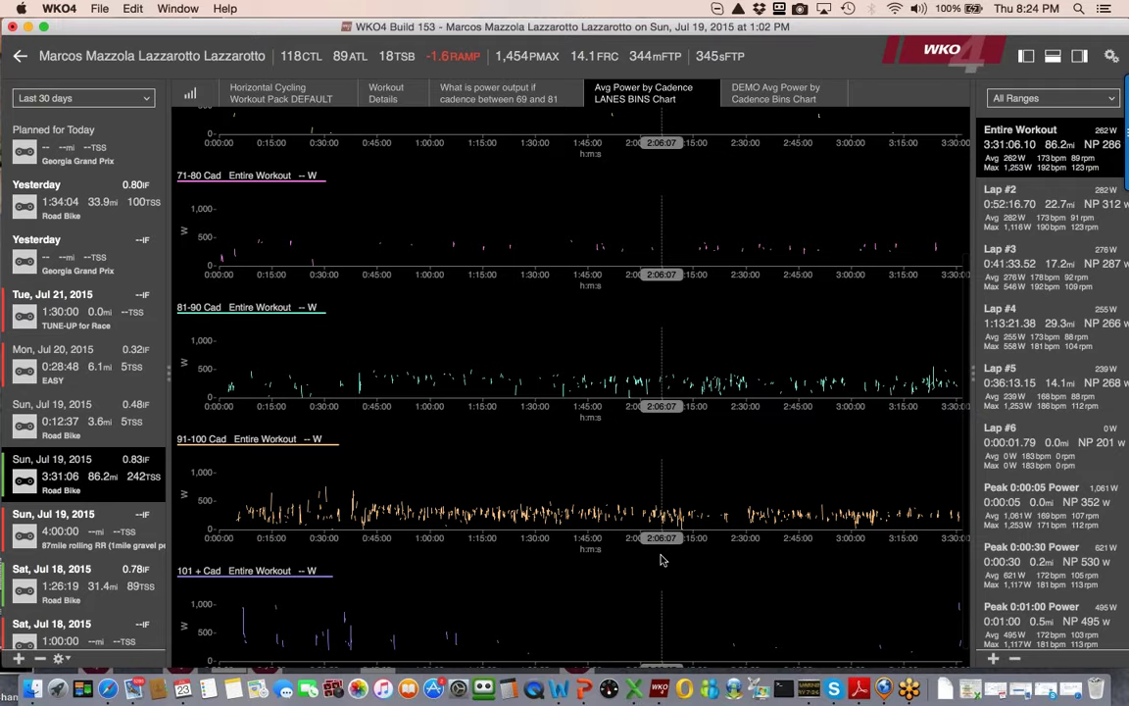
scroll(663, 562, down, 1)
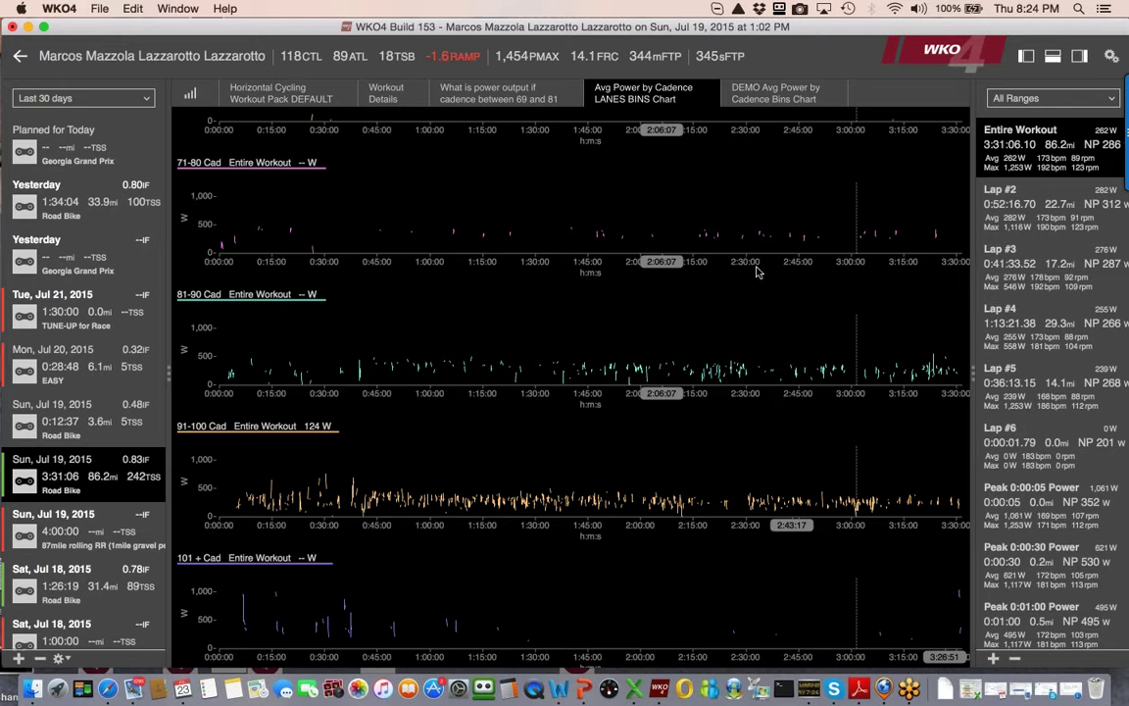
Open the DEMO Avg Power by Cadence Bins Chart and give it more width by hiding the ranges pane and narrowing the workout list.
click(782, 103)
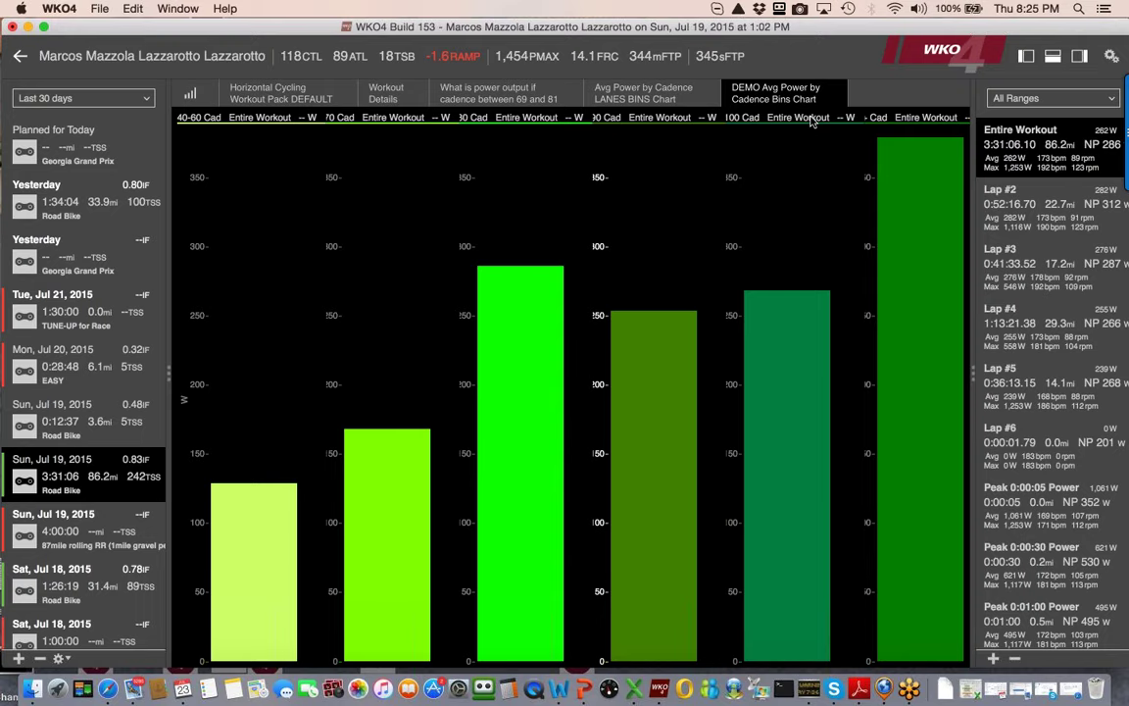
click(840, 94)
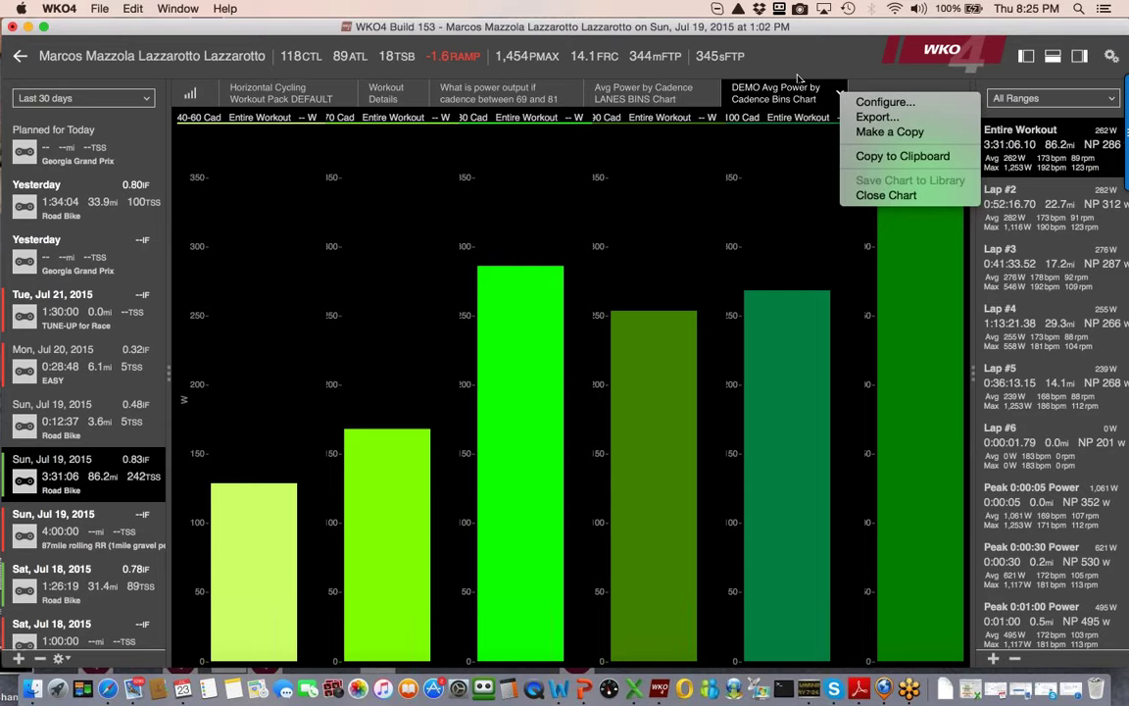
click(652, 194)
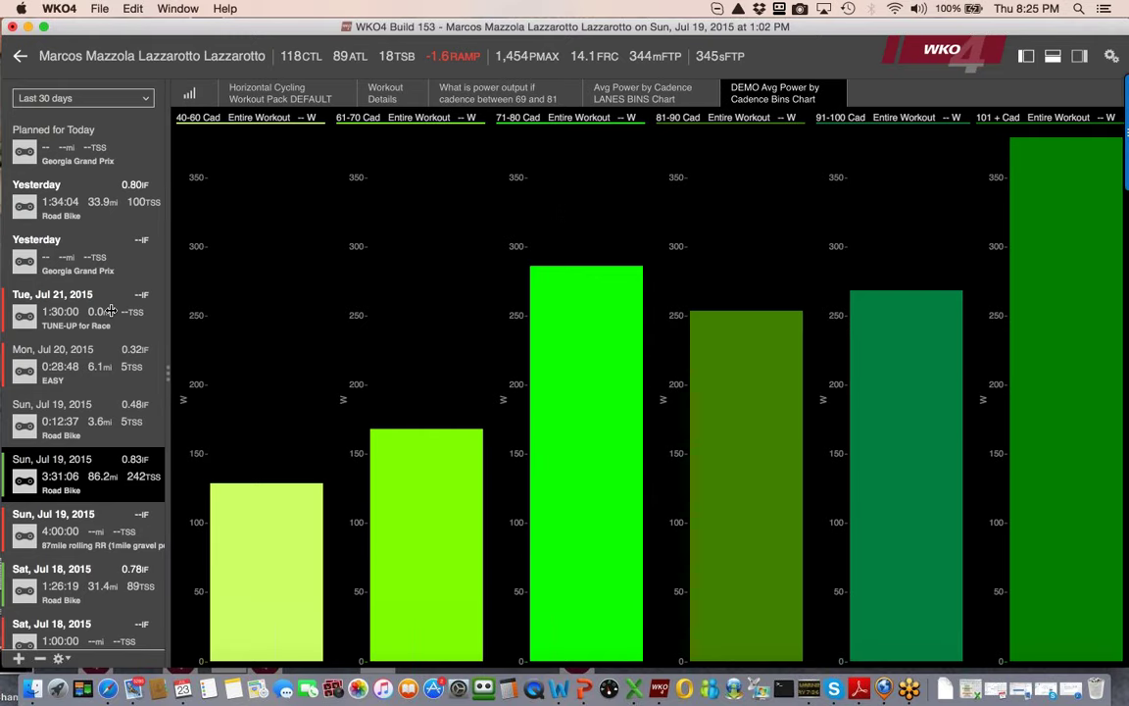
drag(111, 310, 112, 314)
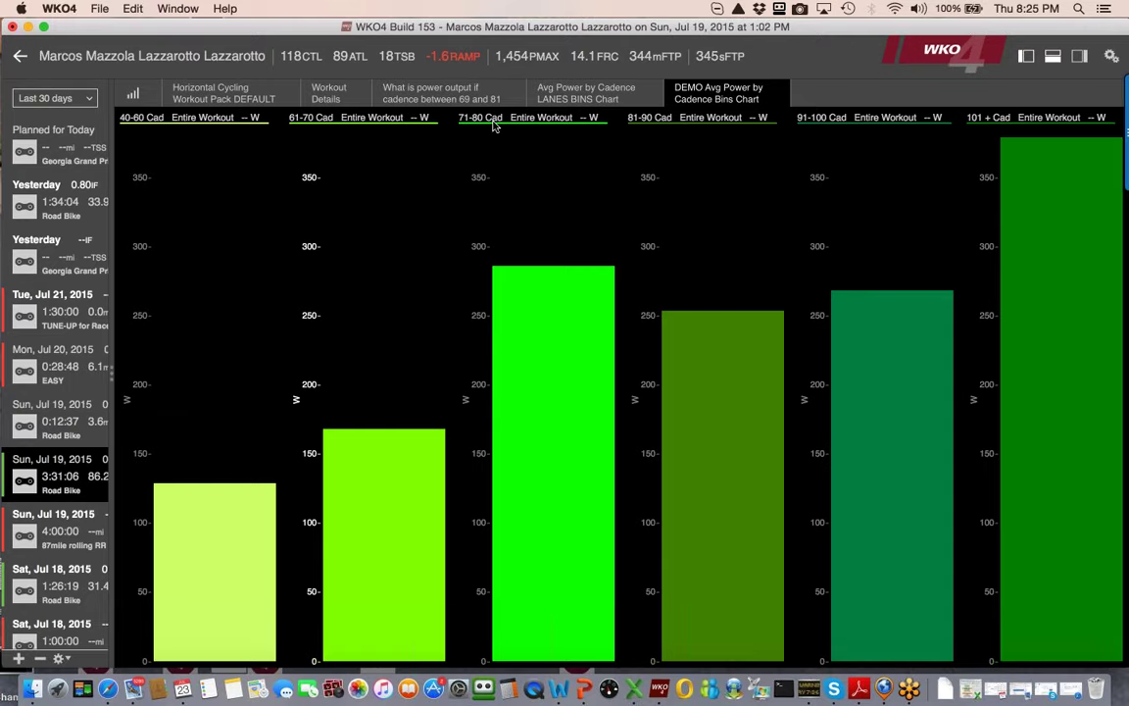
click(513, 267)
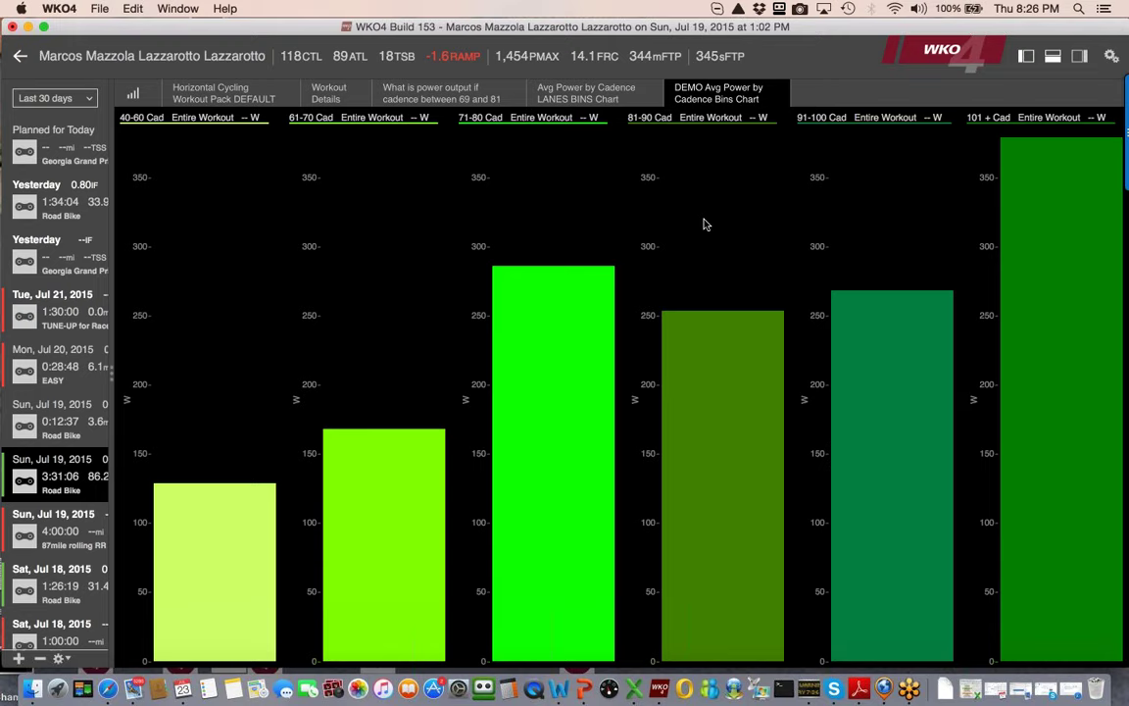
Configure the DEMO Avg Power by Cadence Bins Chart as a Report and widen the workout list again.
click(783, 97)
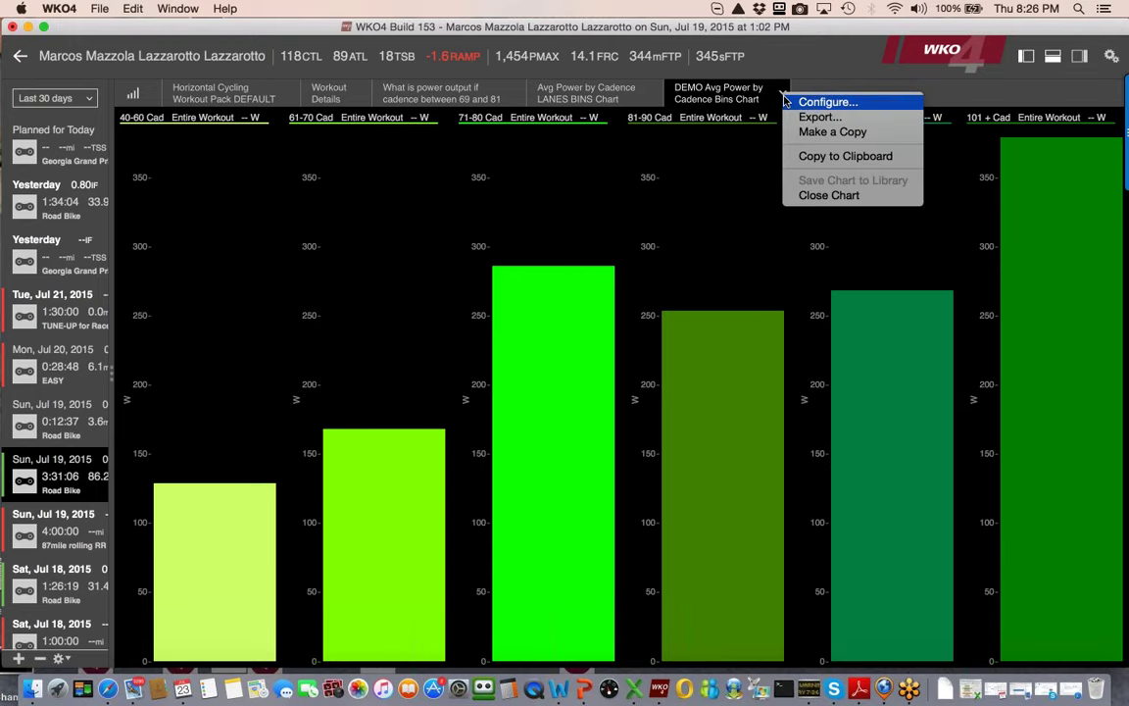
click(807, 104)
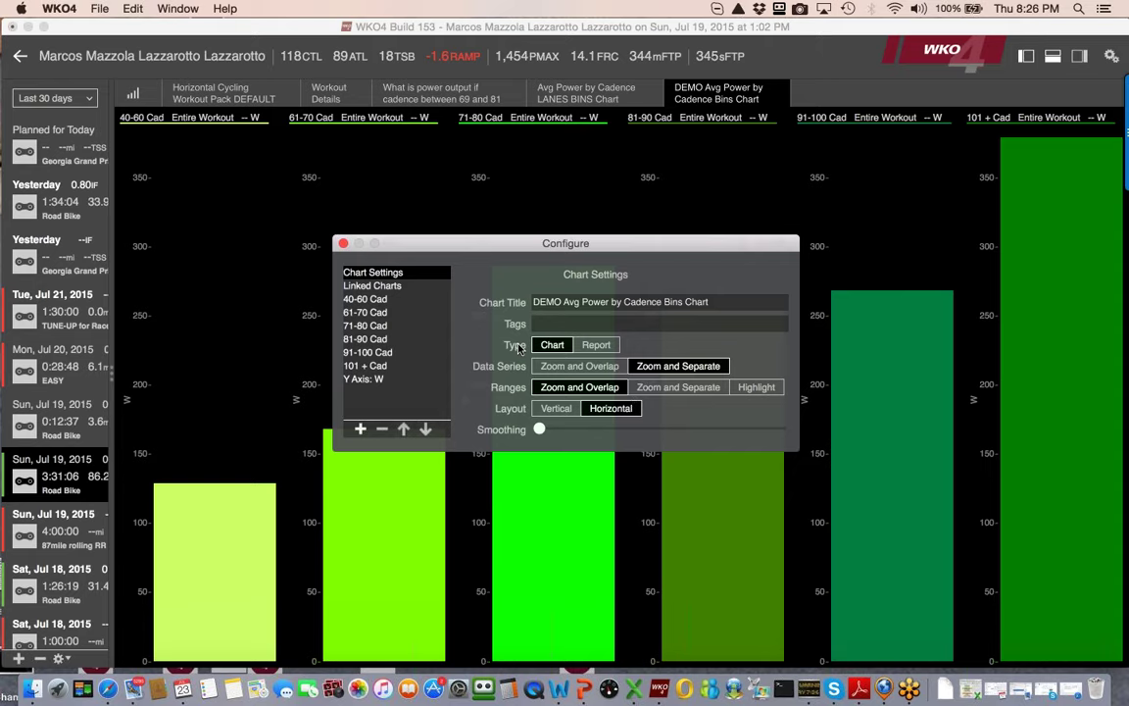
click(595, 346)
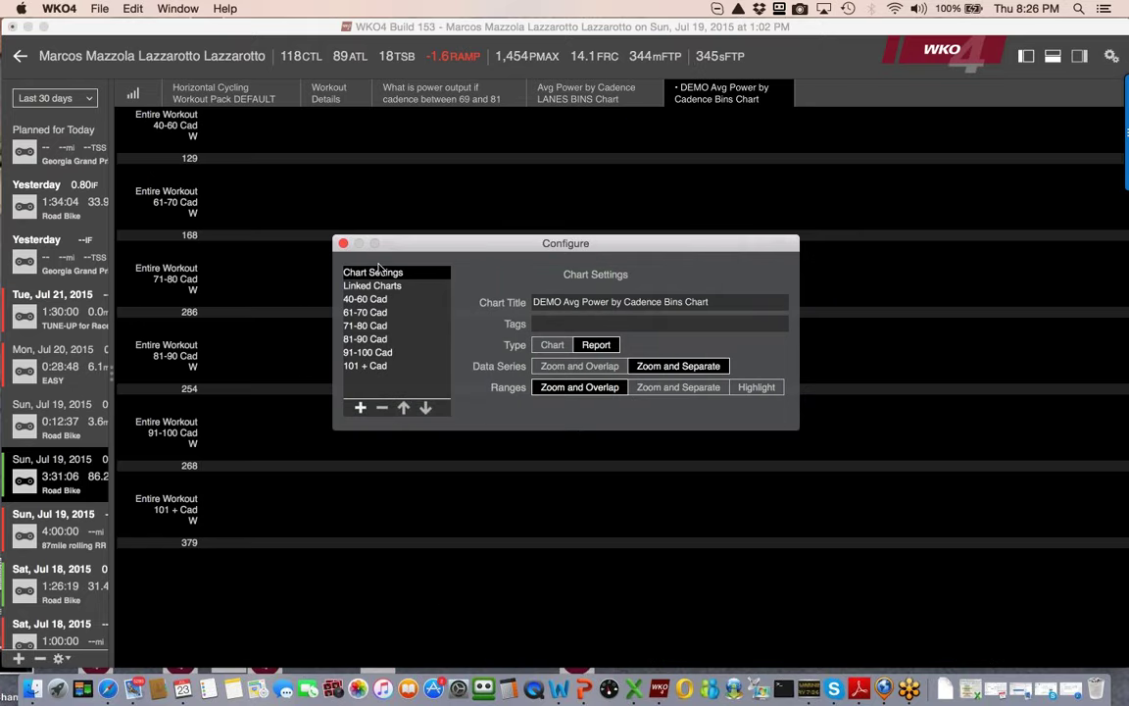
click(343, 243)
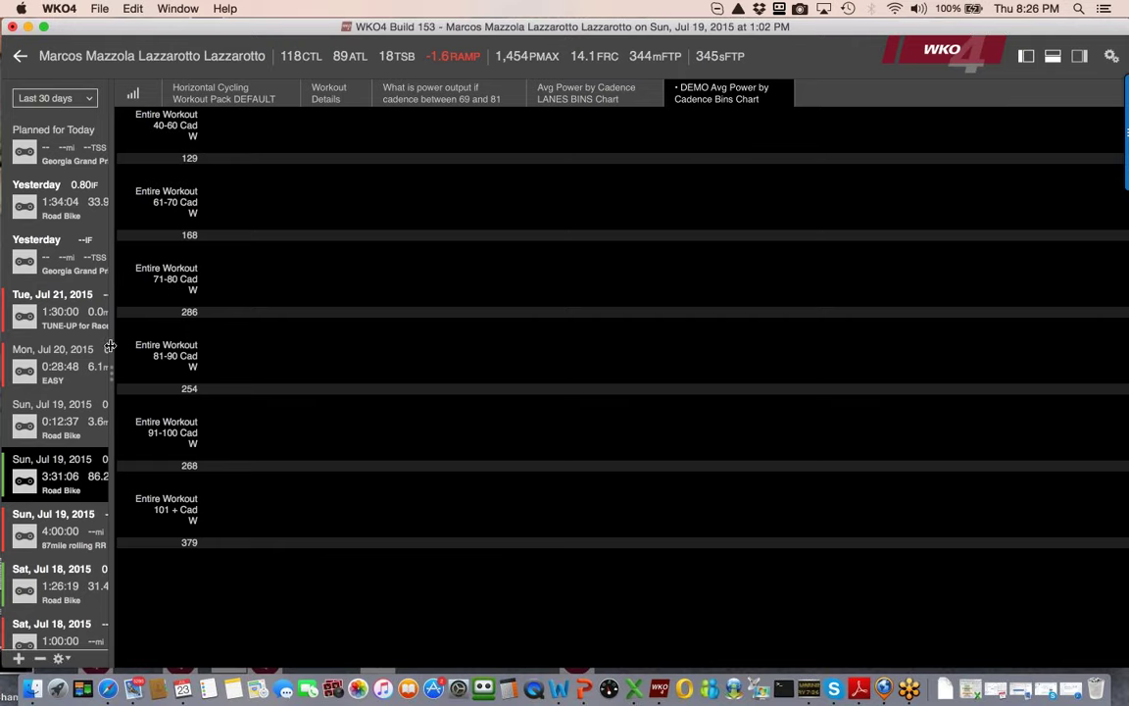
drag(112, 346, 199, 346)
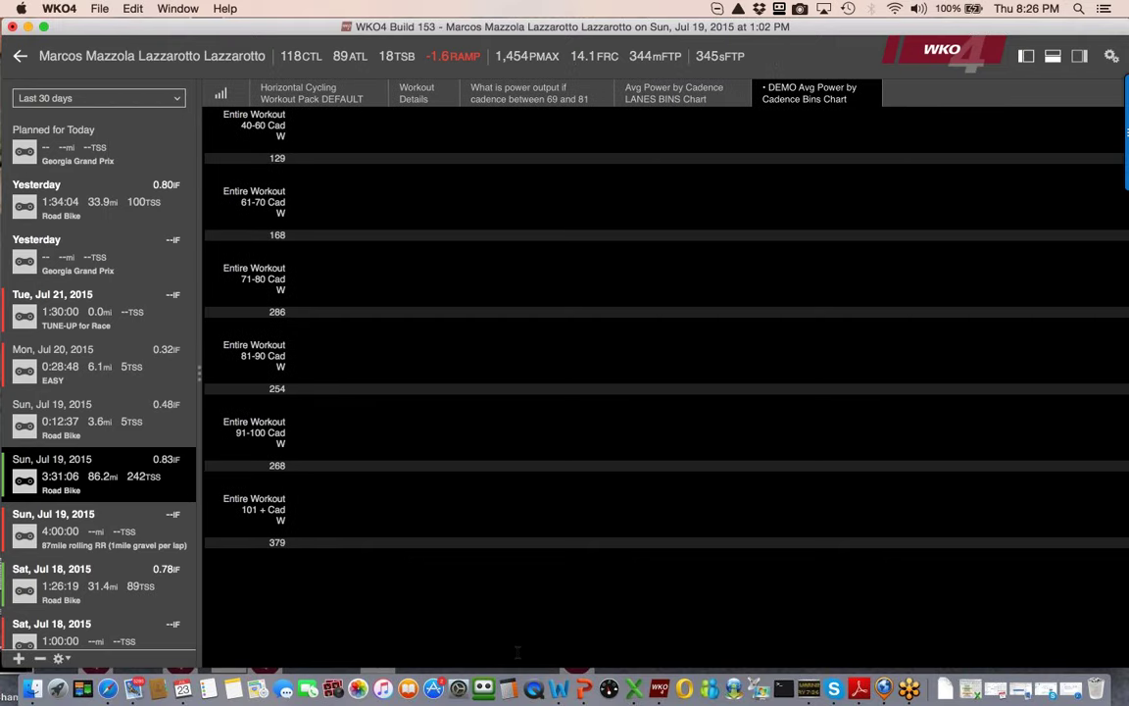
Switch to PowerPoint and run the Intro to WKO4.pptx slide show from slide 21, swapping displays to show the slide full screen.
click(584, 689)
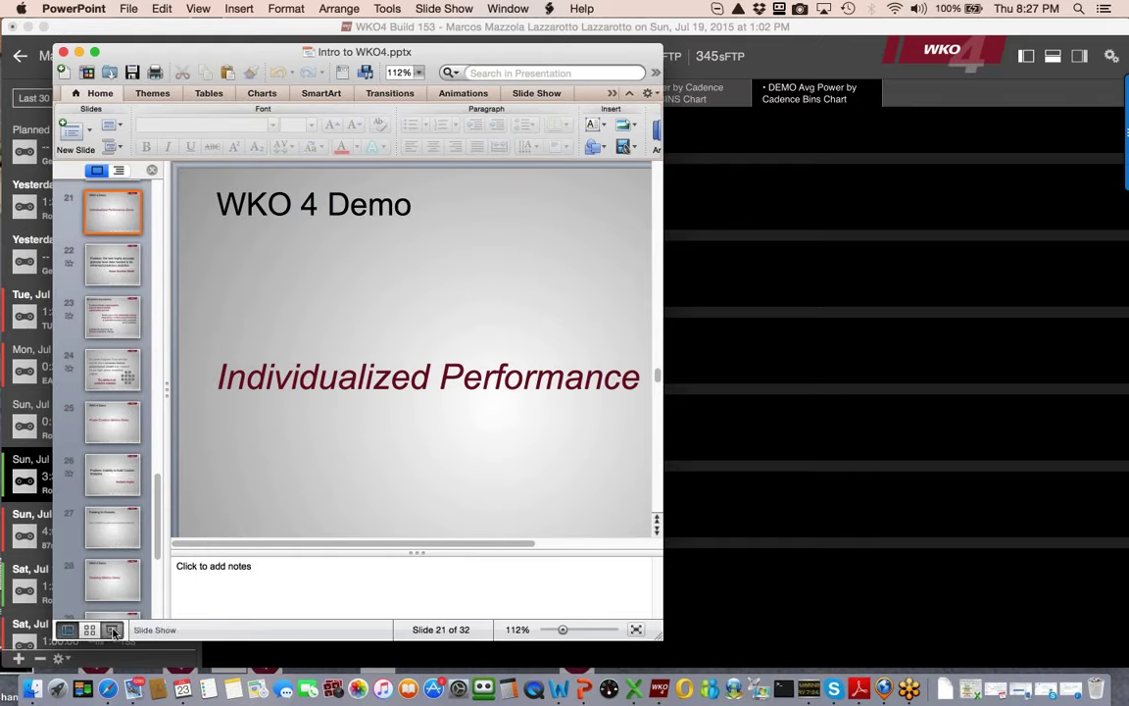
click(110, 629)
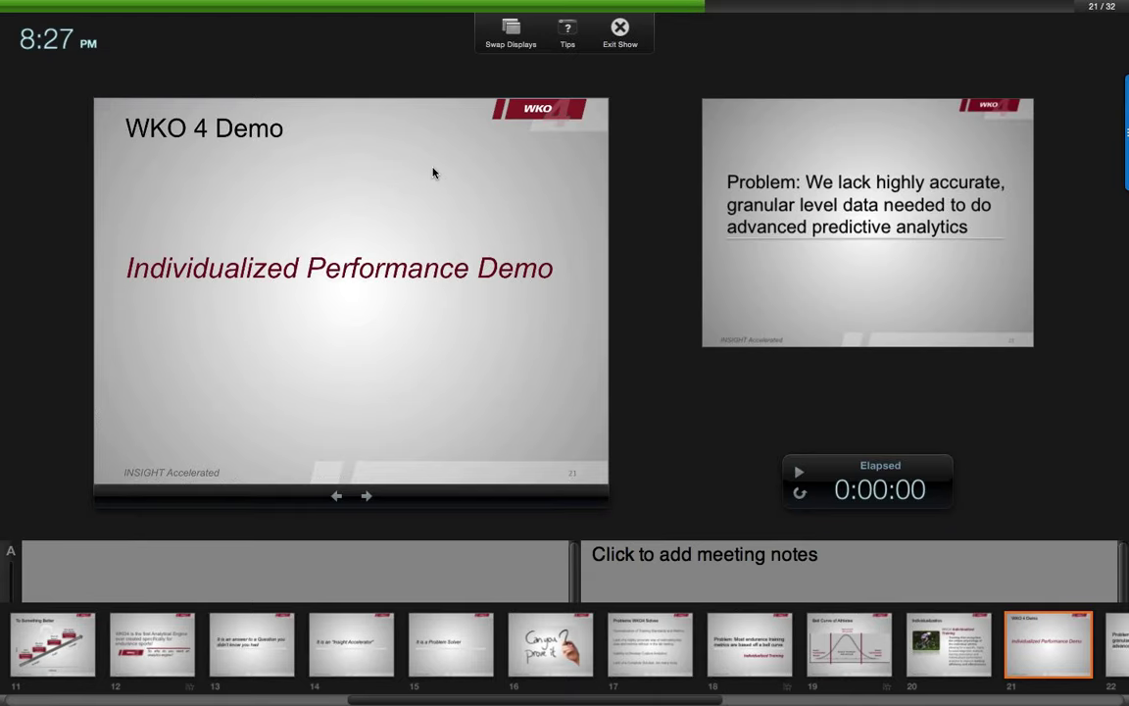
click(511, 35)
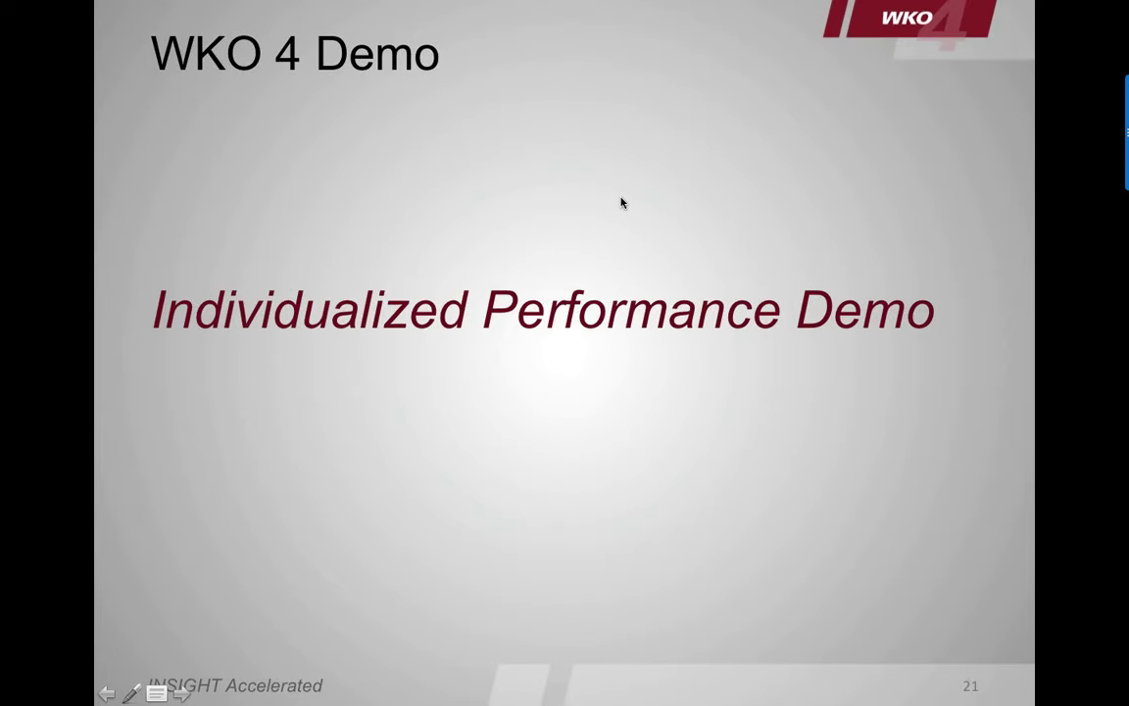
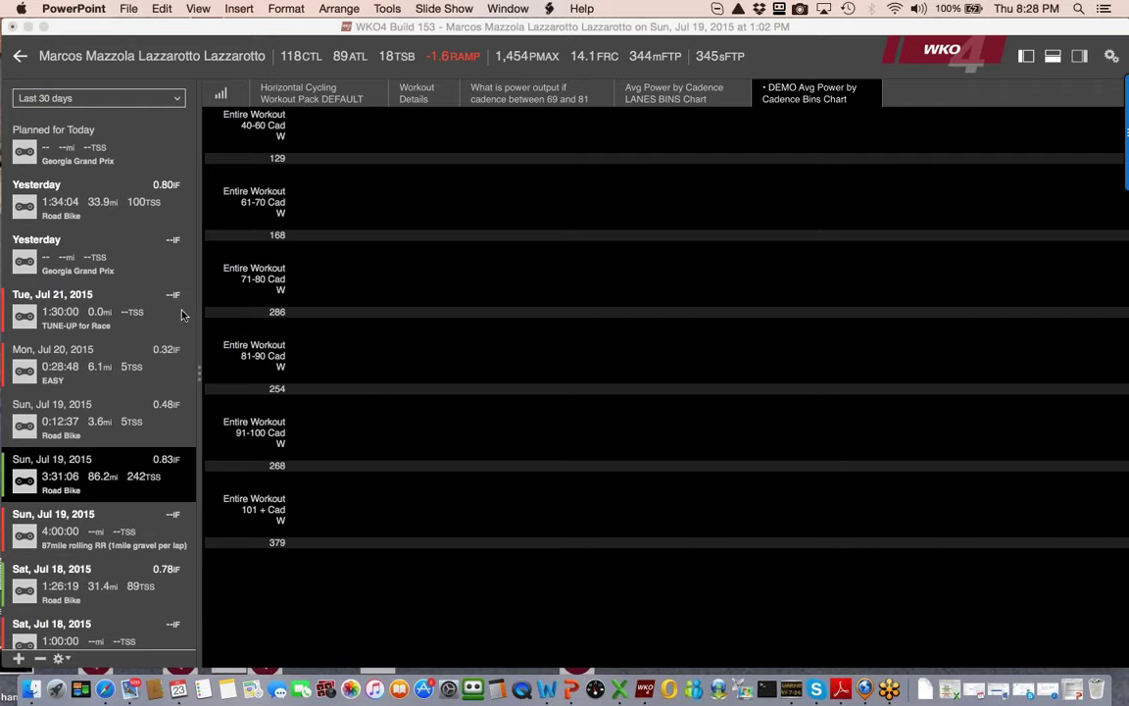
Return to the Current Clients list in WKO4, select the TTer athlete with 89 CTL, and make the lower calendar pane taller.
click(157, 240)
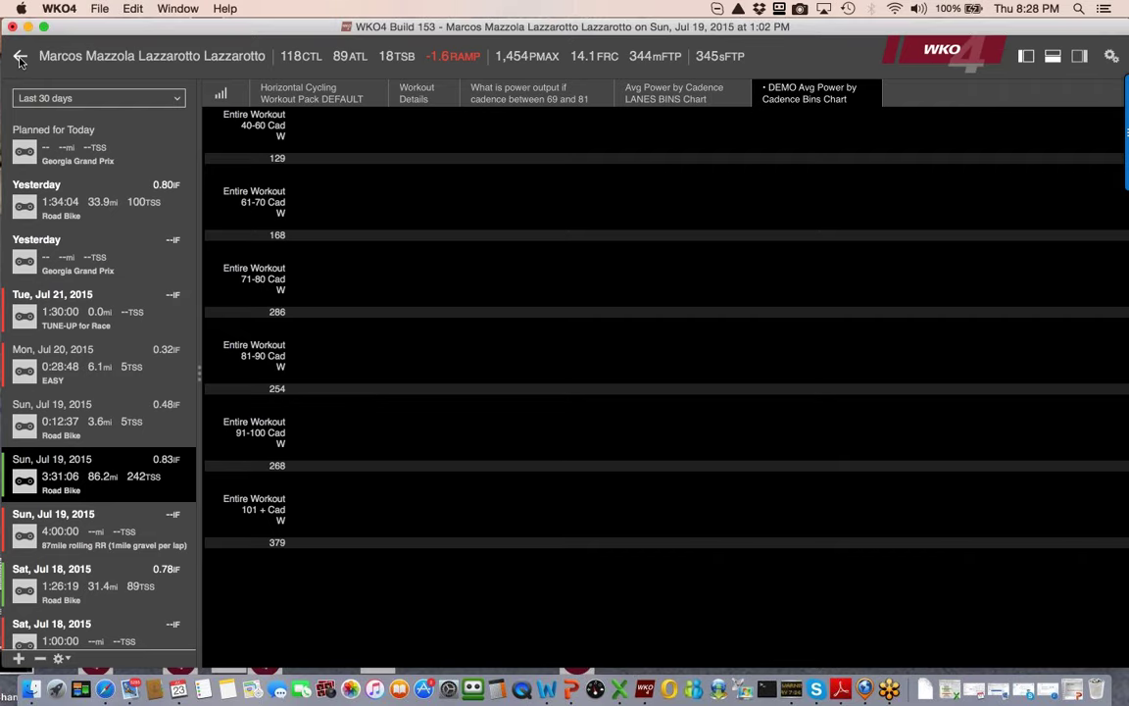
key(Escape)
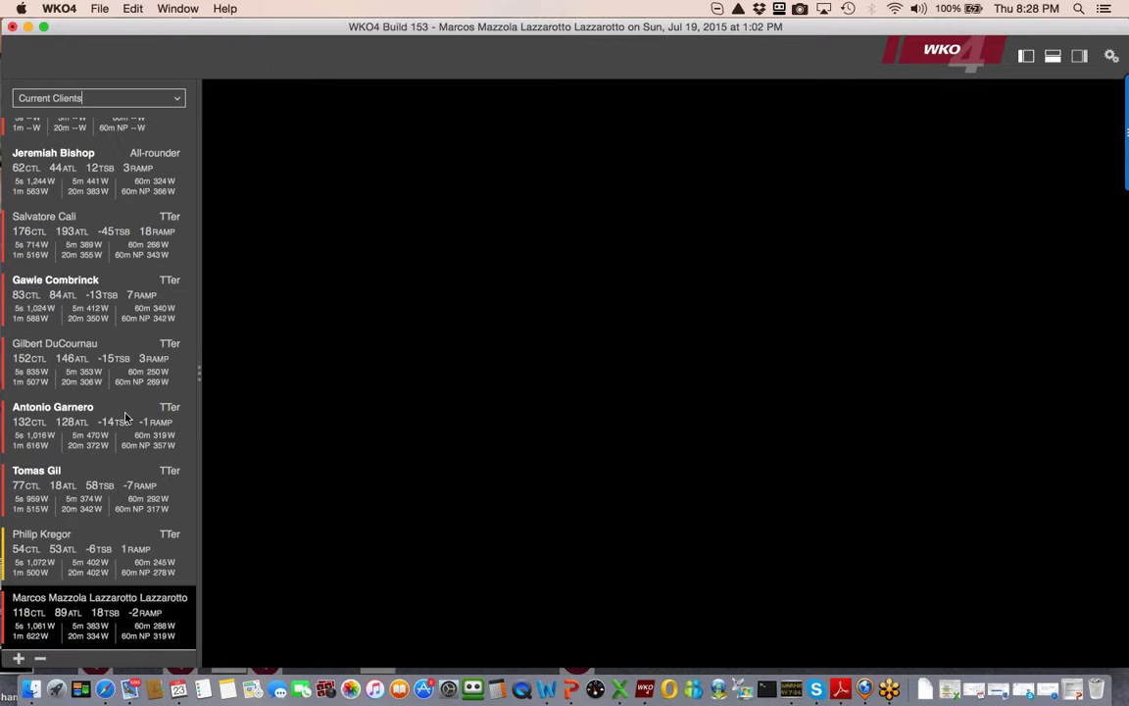
scroll(125, 419, down, 5)
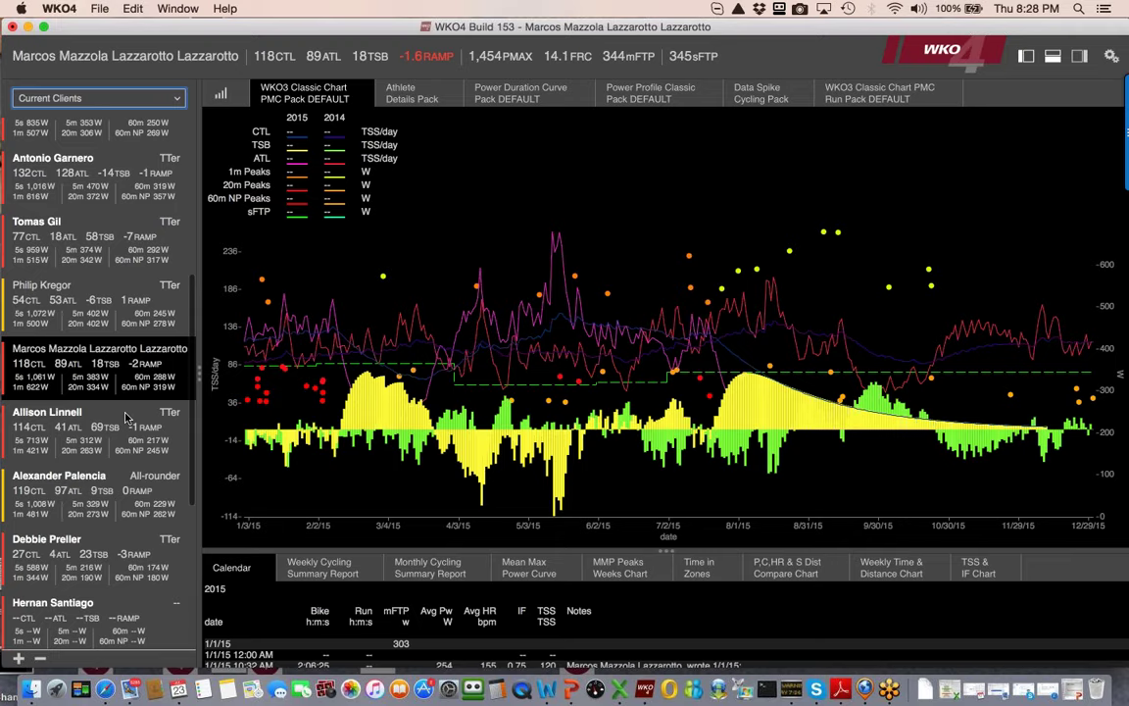
scroll(95, 368, down, 6)
click(95, 366)
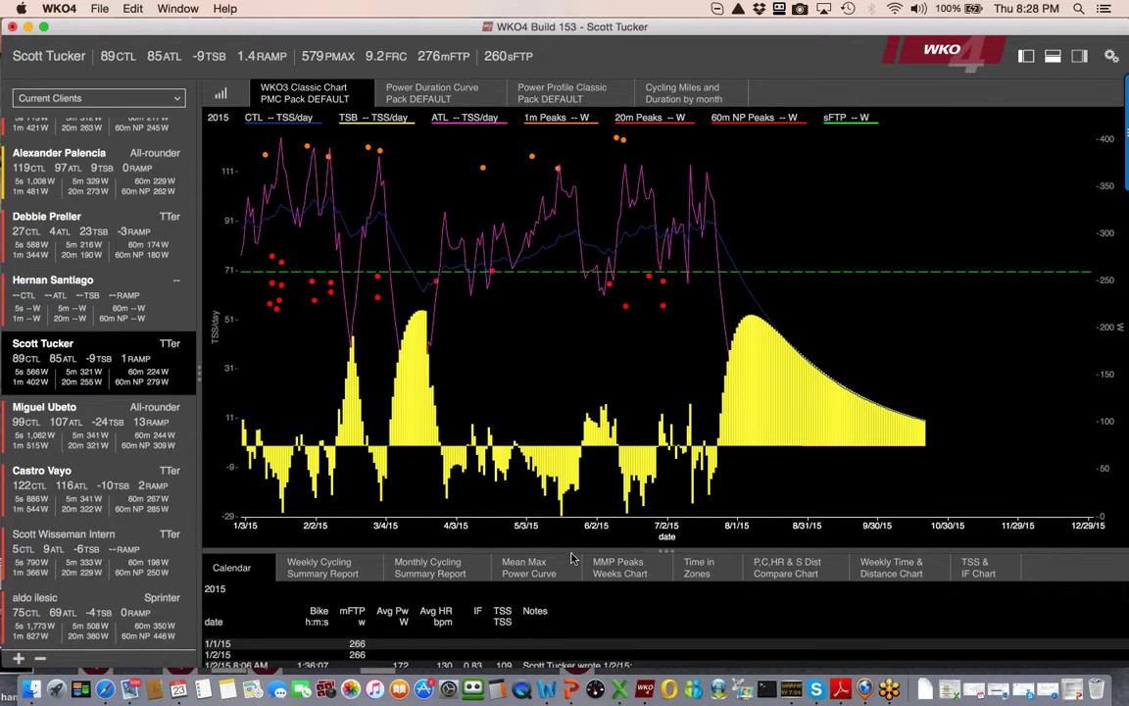
drag(574, 557, 544, 361)
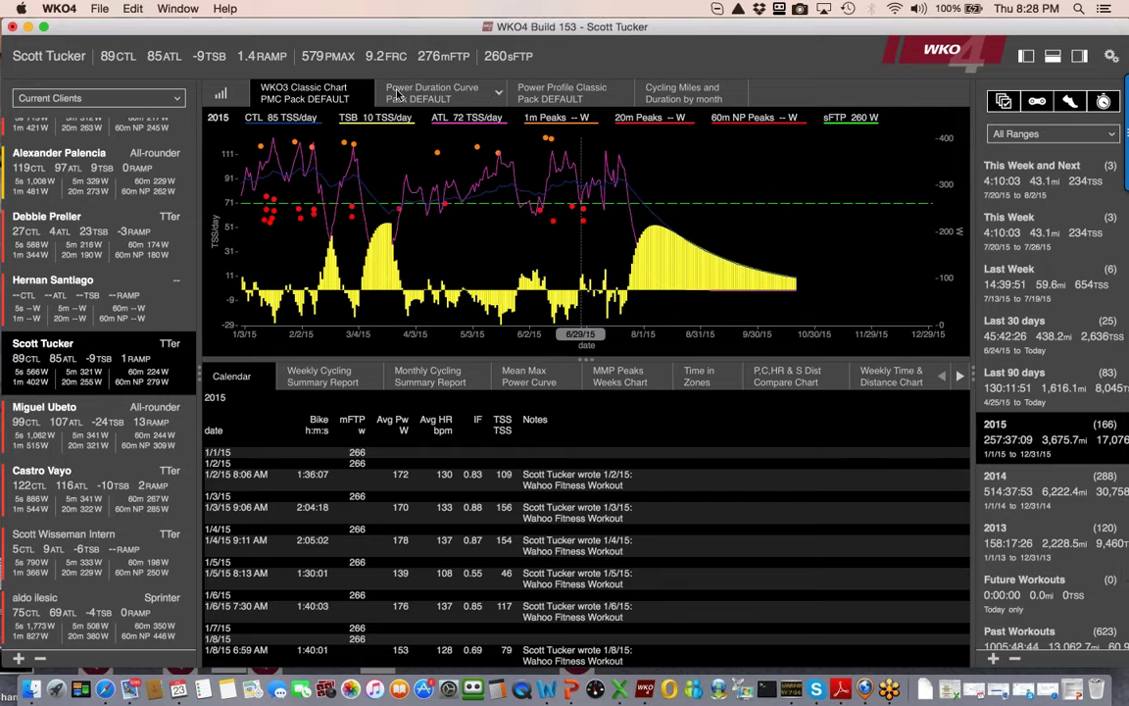
Open the athlete's Power Duration Curve pack with a wider ranges pane and examine the 2015 PD History Metrics Chart in the full window.
click(468, 95)
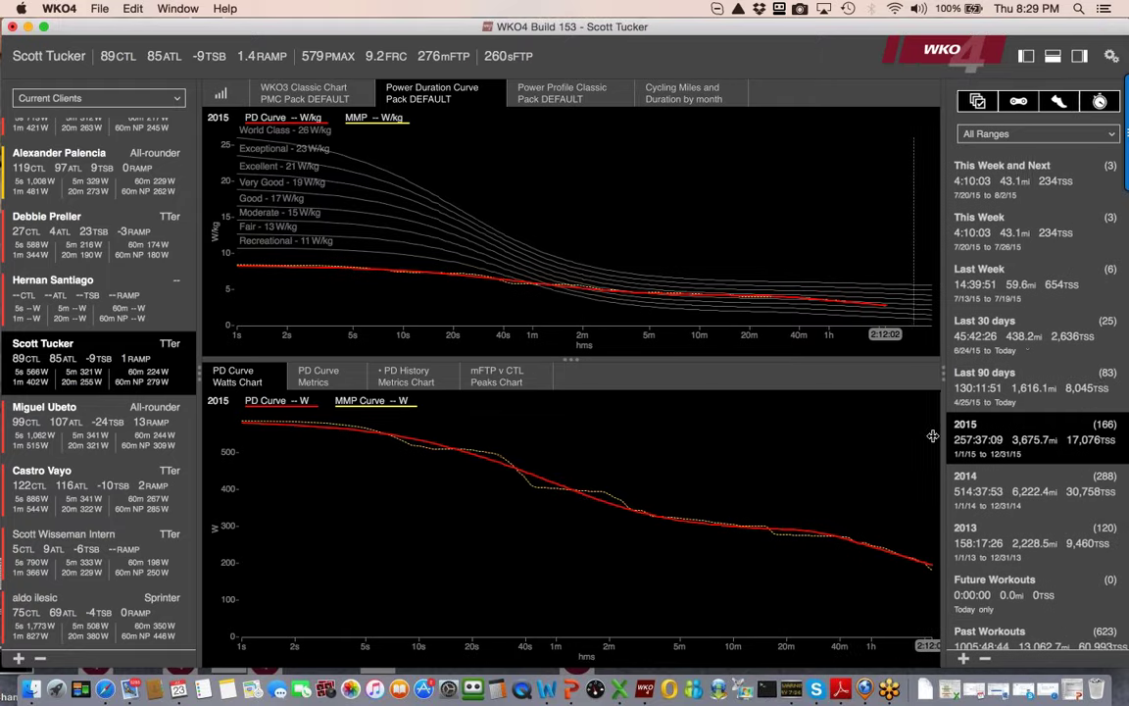
drag(932, 436, 911, 435)
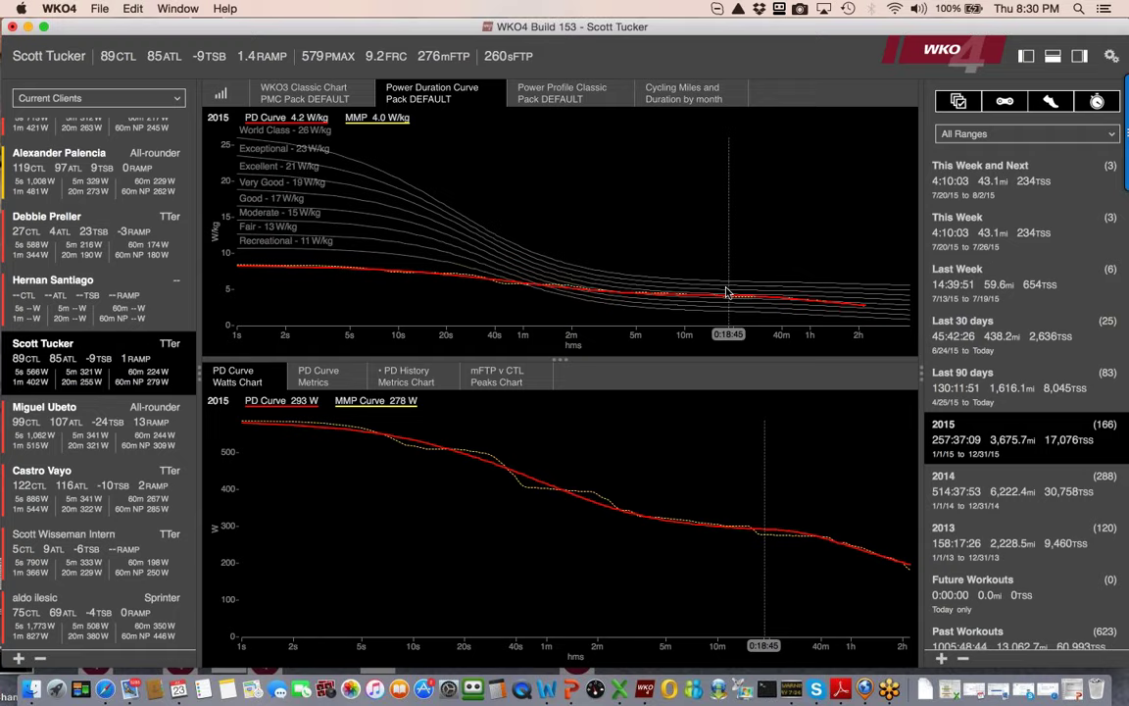
click(391, 384)
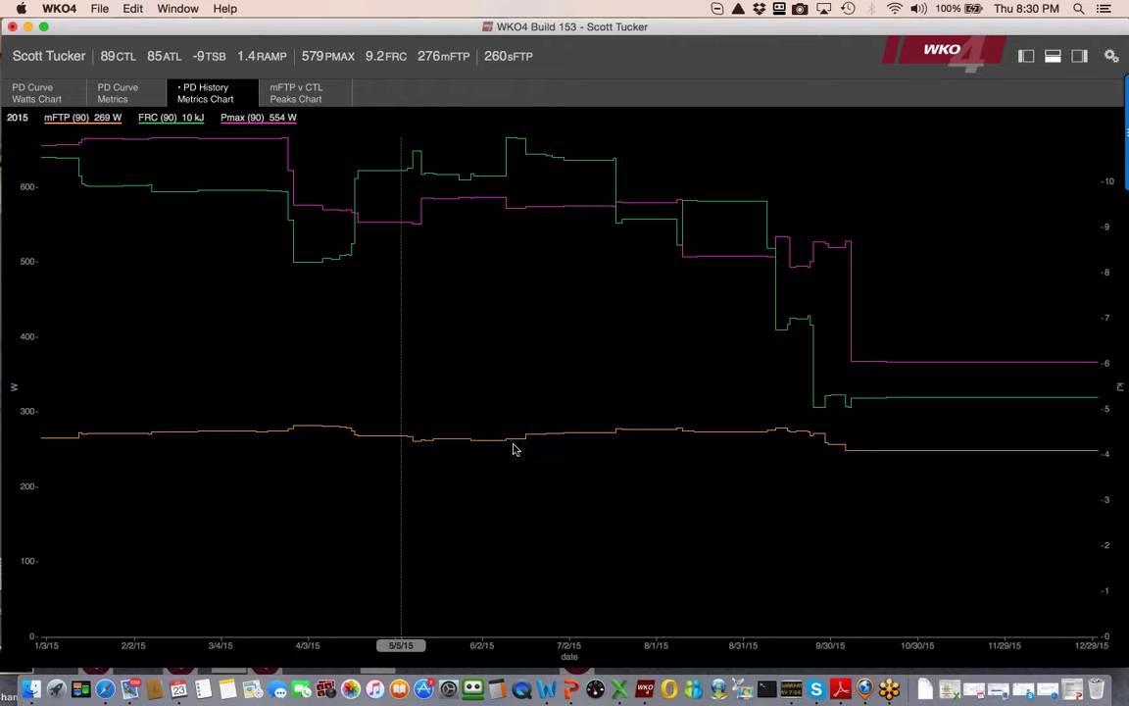
key(super+2)
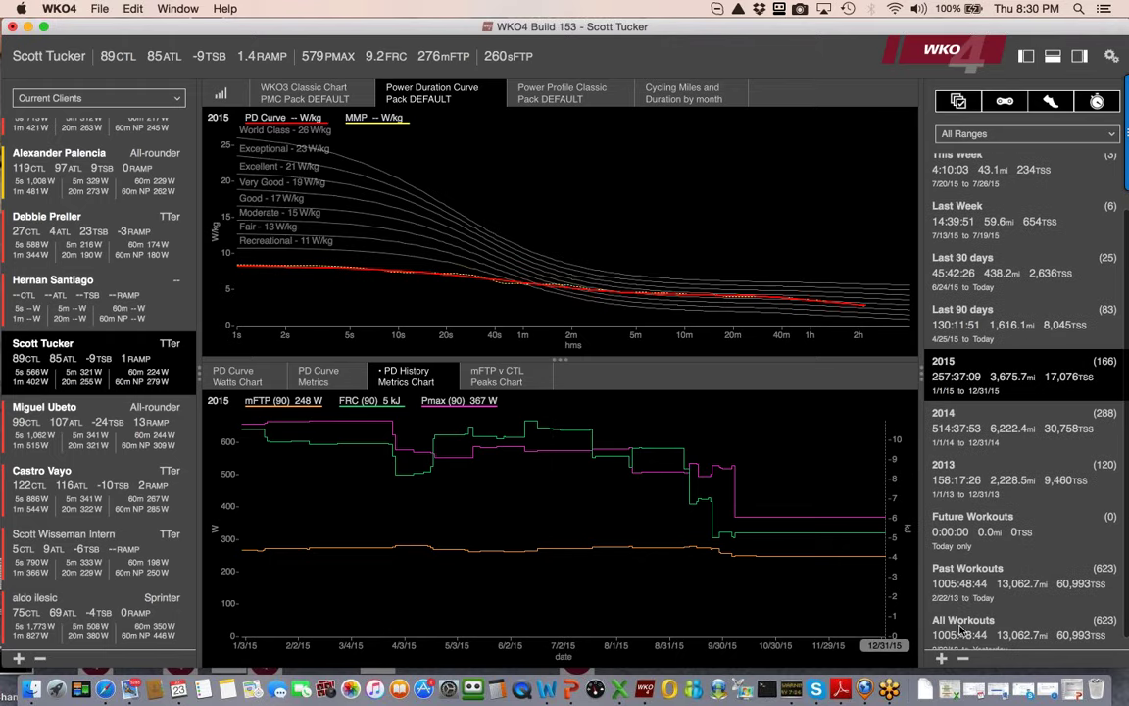
Examine the PD History Metrics Chart for the All Workouts range in the full window, and restore the split layout.
click(963, 627)
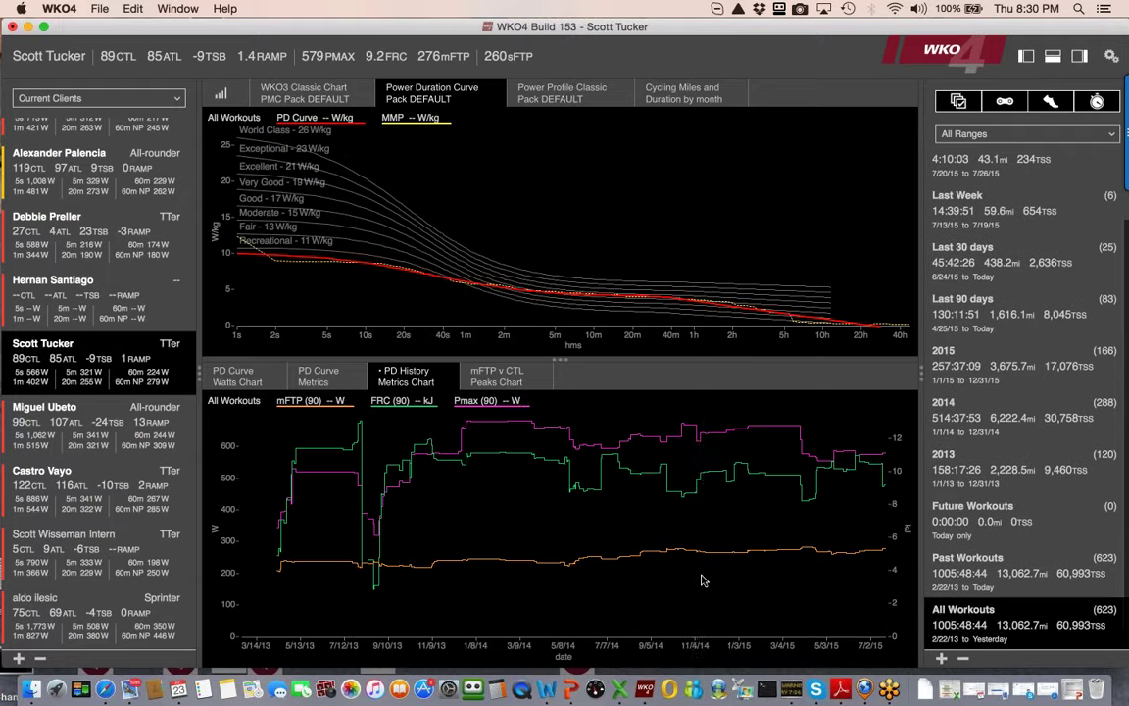
key(super+shift+m)
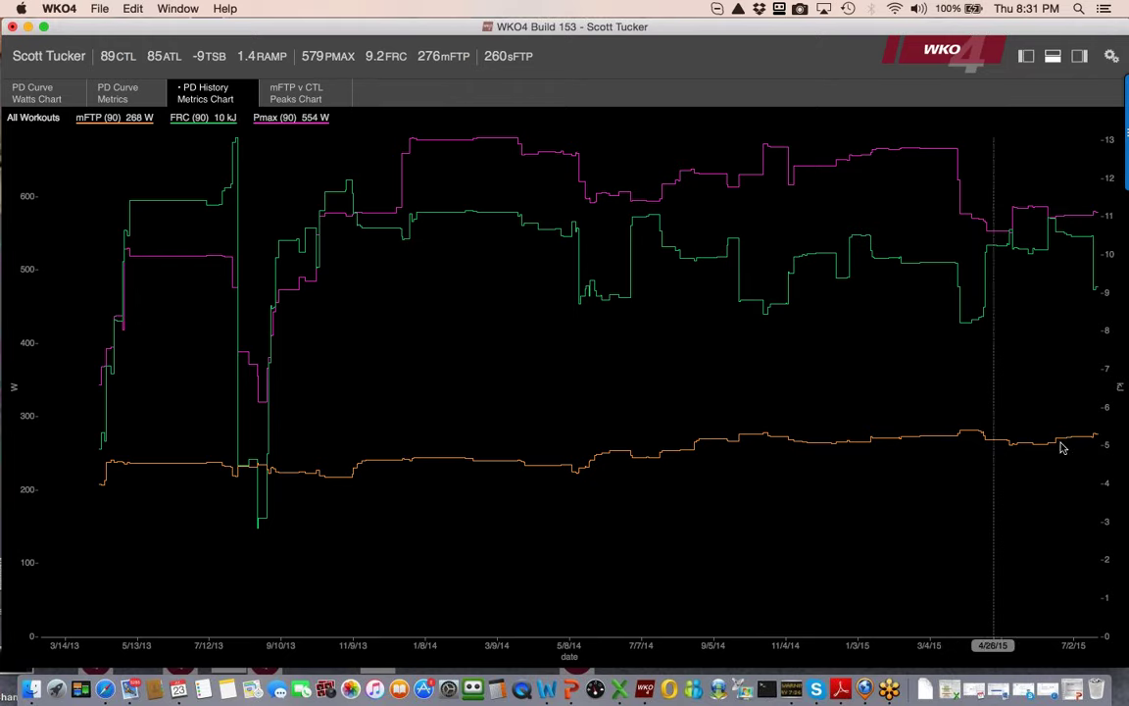
double_click(354, 499)
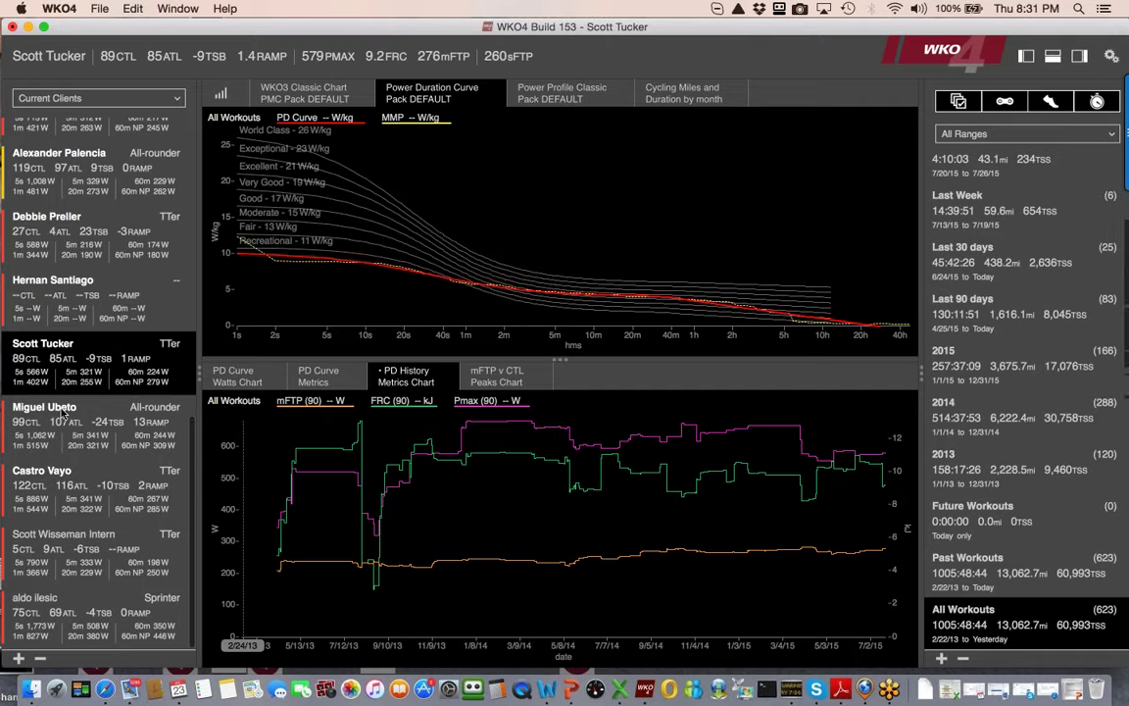
Select the All-rounder athlete with 99 CTL and examine the 2015 Power Duration Curve pack with its PD History Metrics Chart.
click(63, 413)
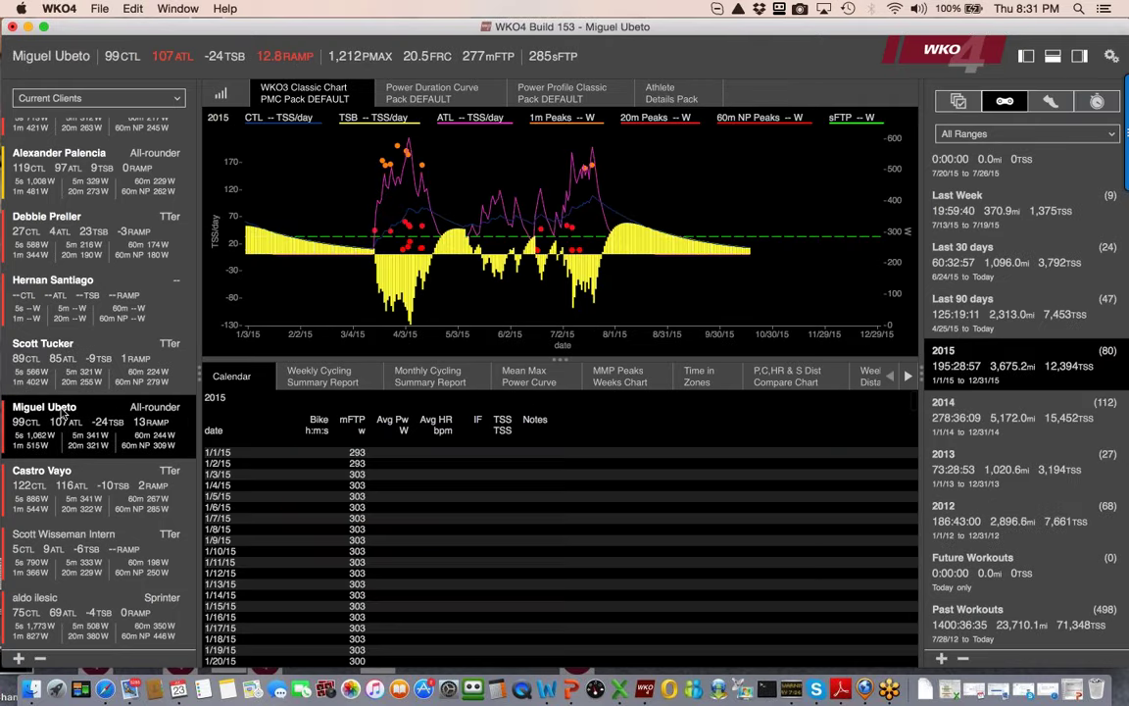
click(419, 98)
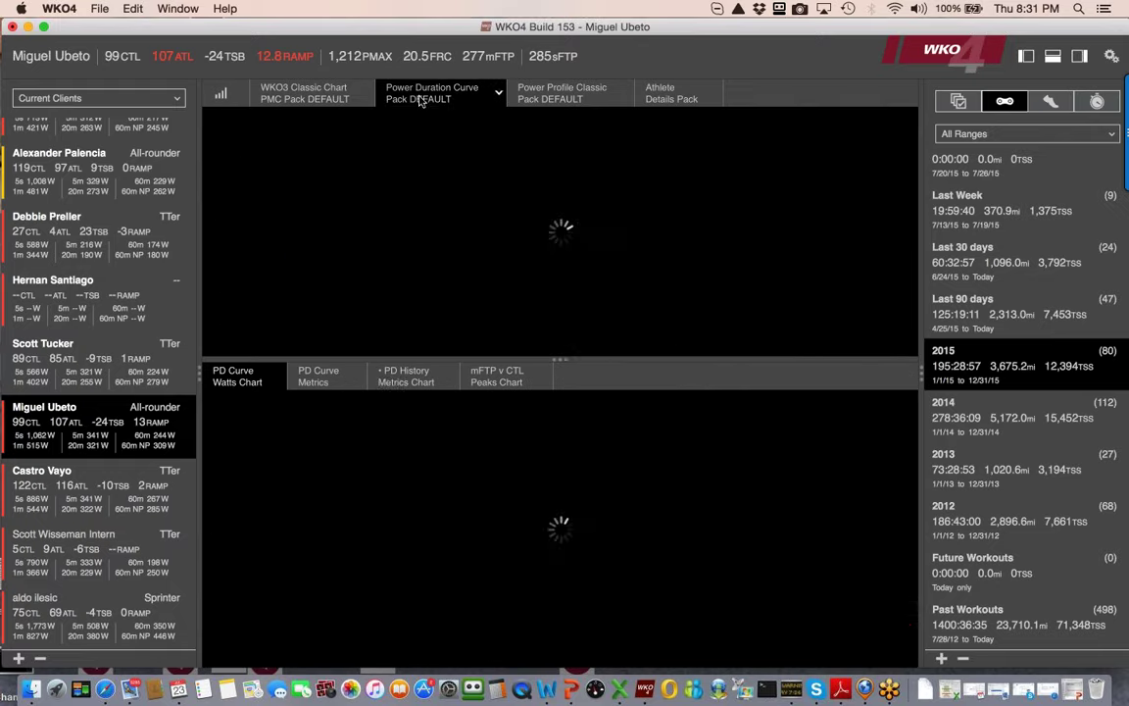
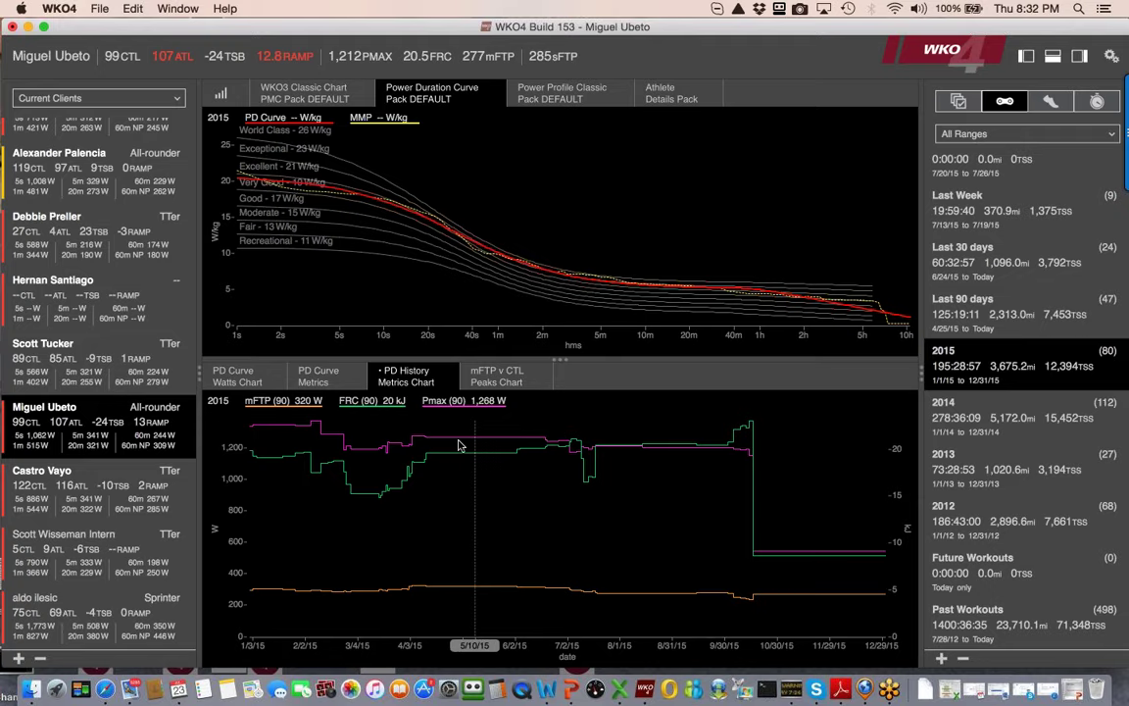
key(super+shift+m)
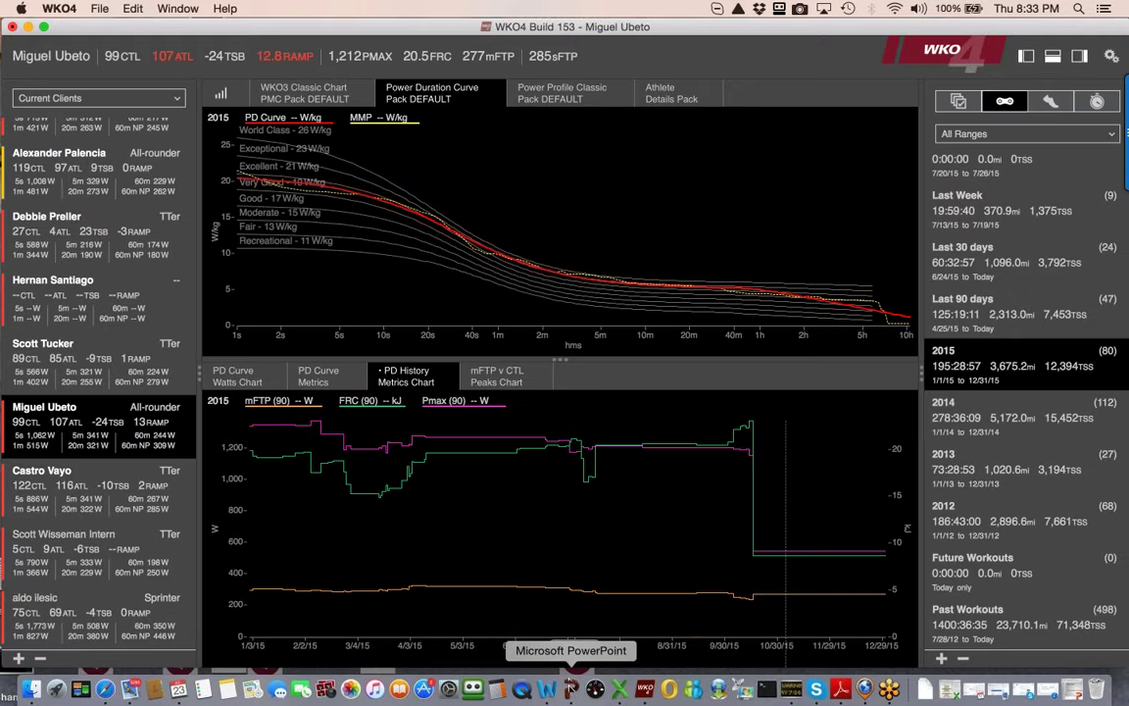
Switch to PowerPoint, run the slide show from slide 25 through slide 27, Pedaling for Example, and end it.
click(572, 682)
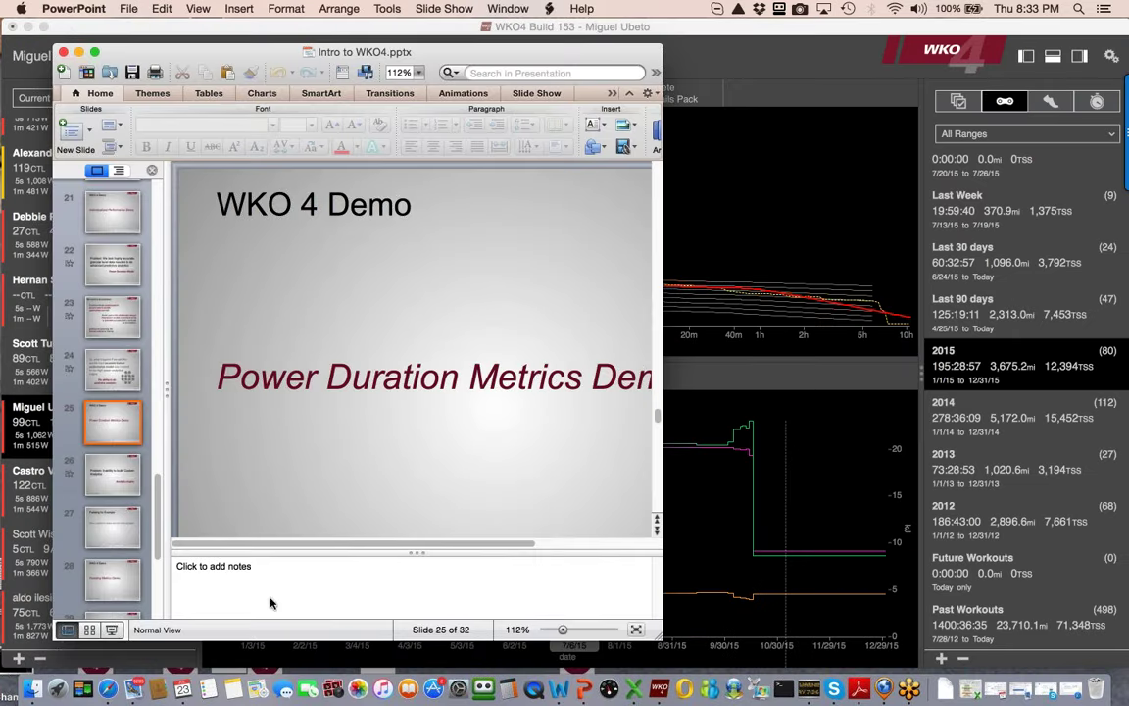
click(111, 629)
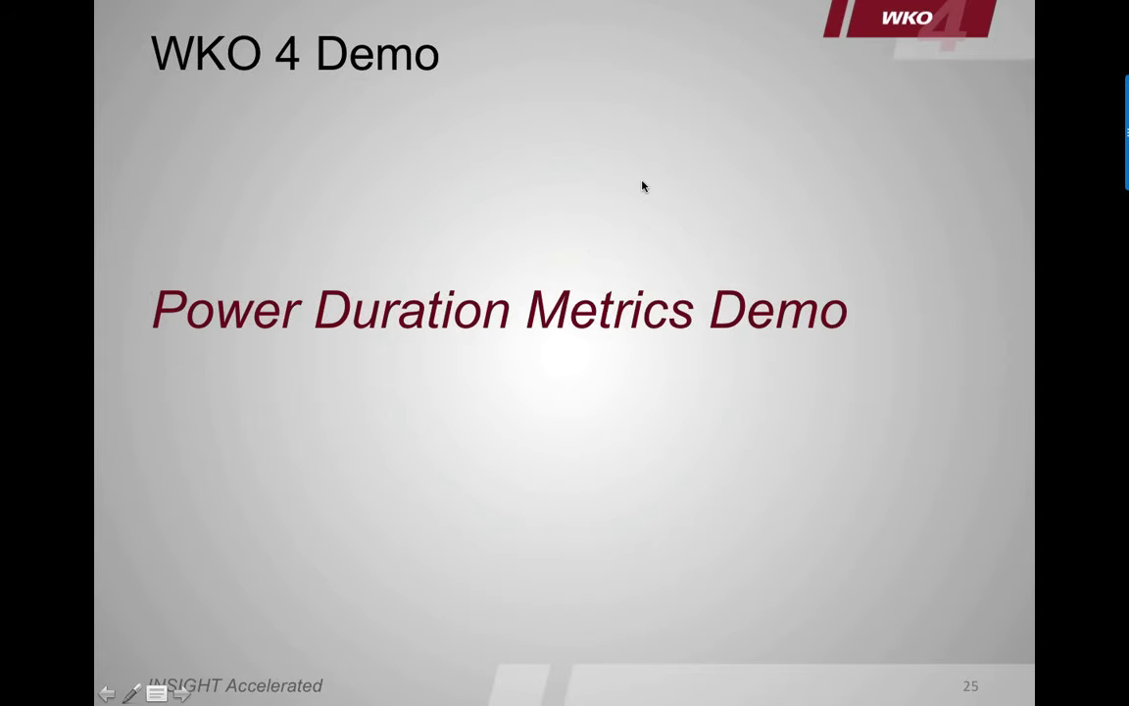
key(Right)
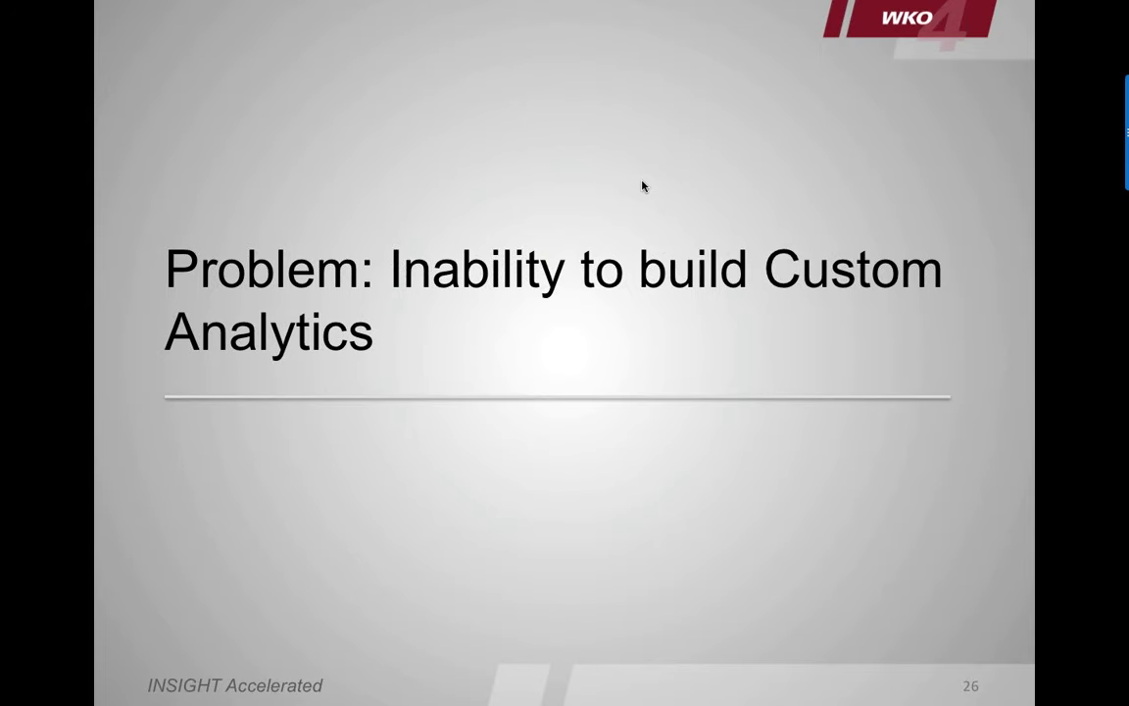
key(Right)
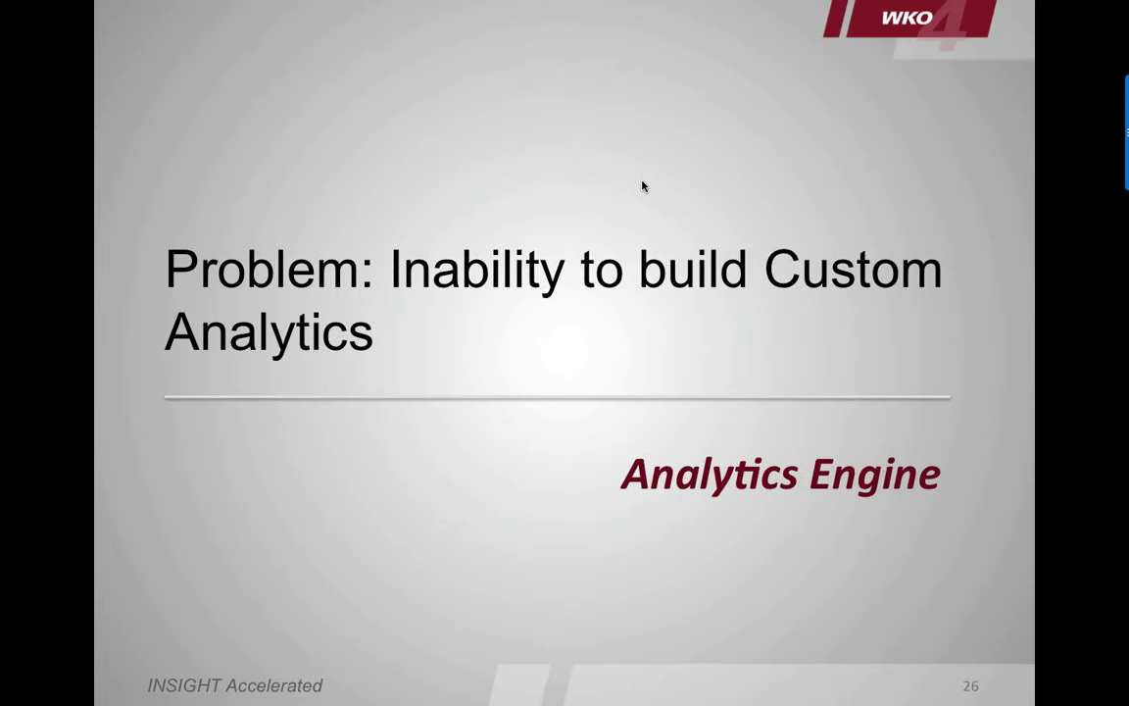
key(Right)
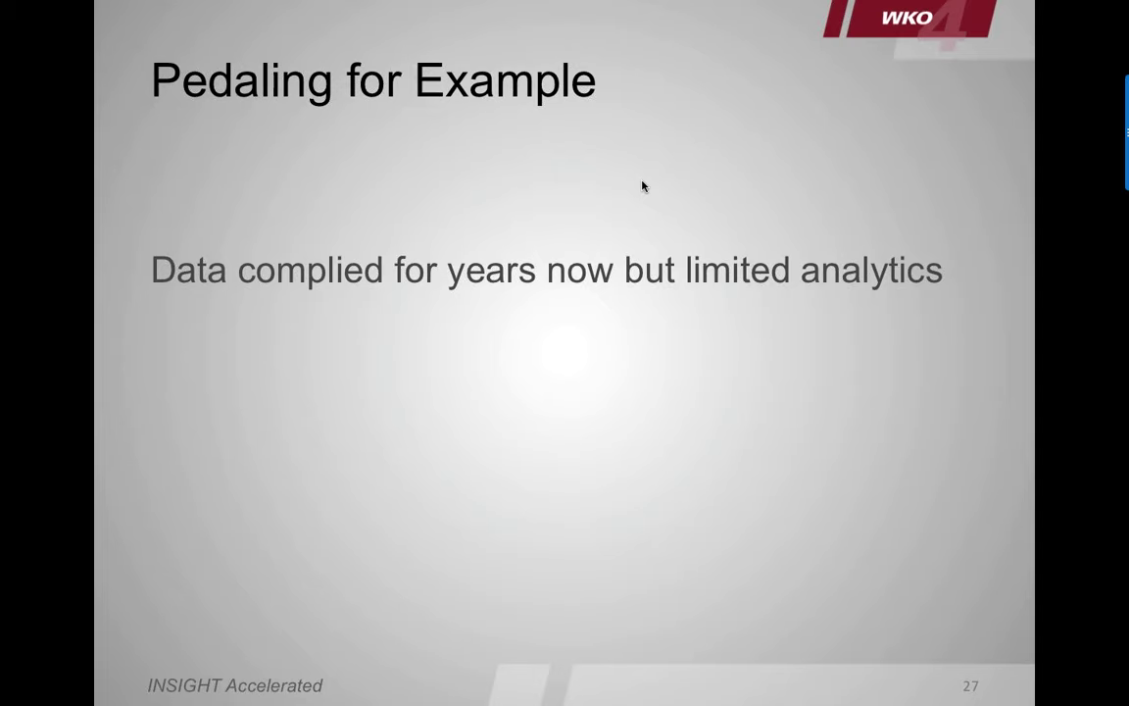
key(Escape)
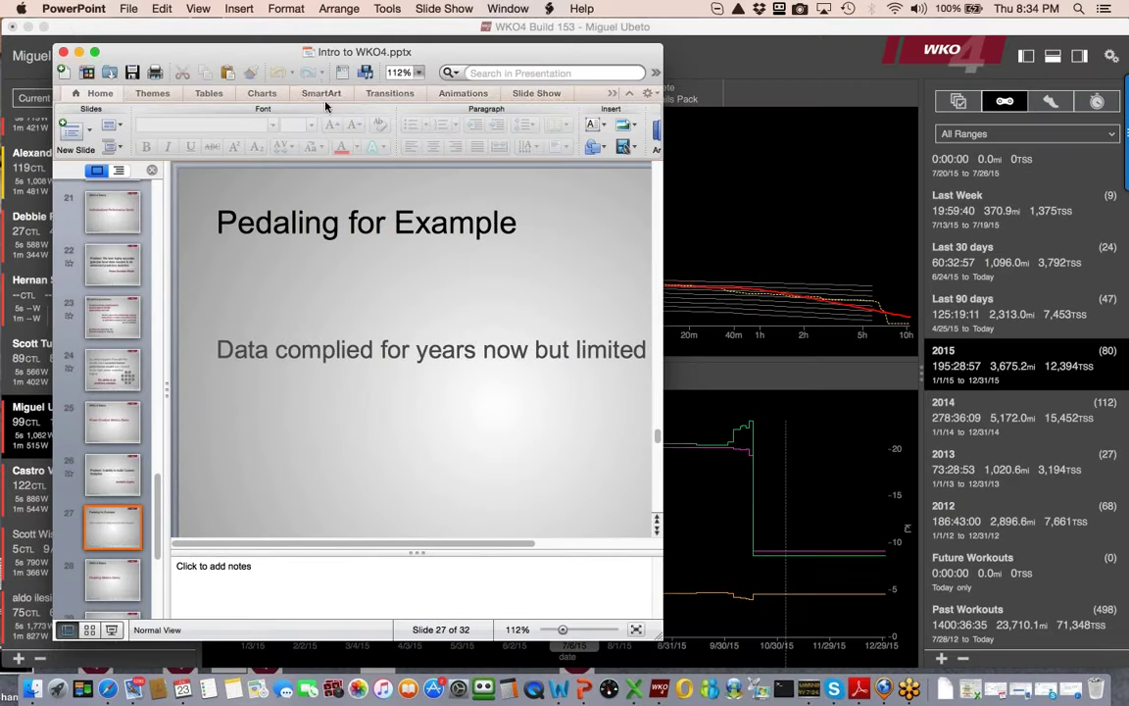
Minimize the presentation and open the workouts of the All-rounder athlete with 9 CTL at the top of Current Clients.
click(77, 50)
scroll(71, 172, up, 5)
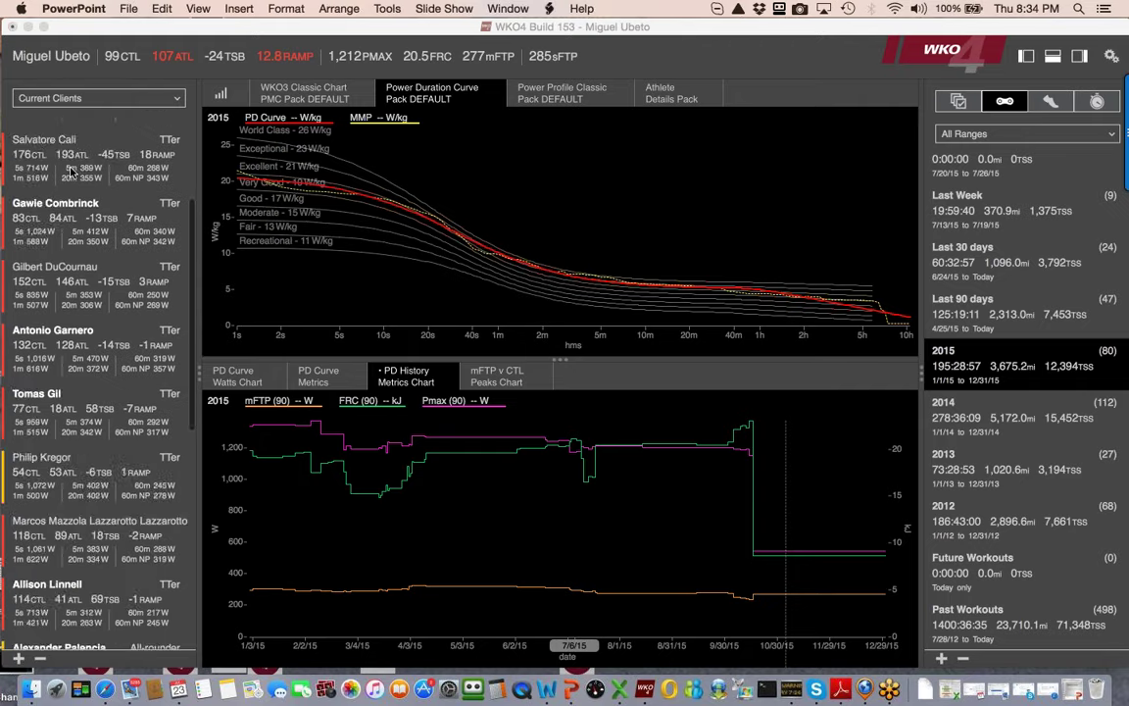
scroll(70, 172, up, 3)
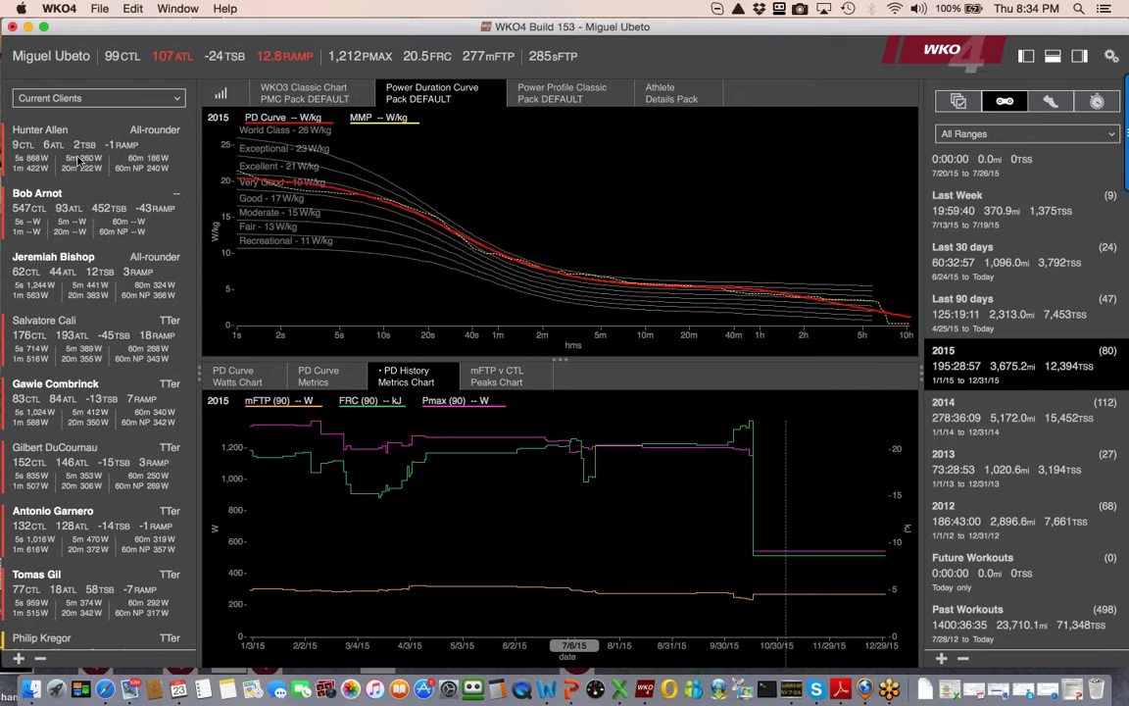
click(78, 159)
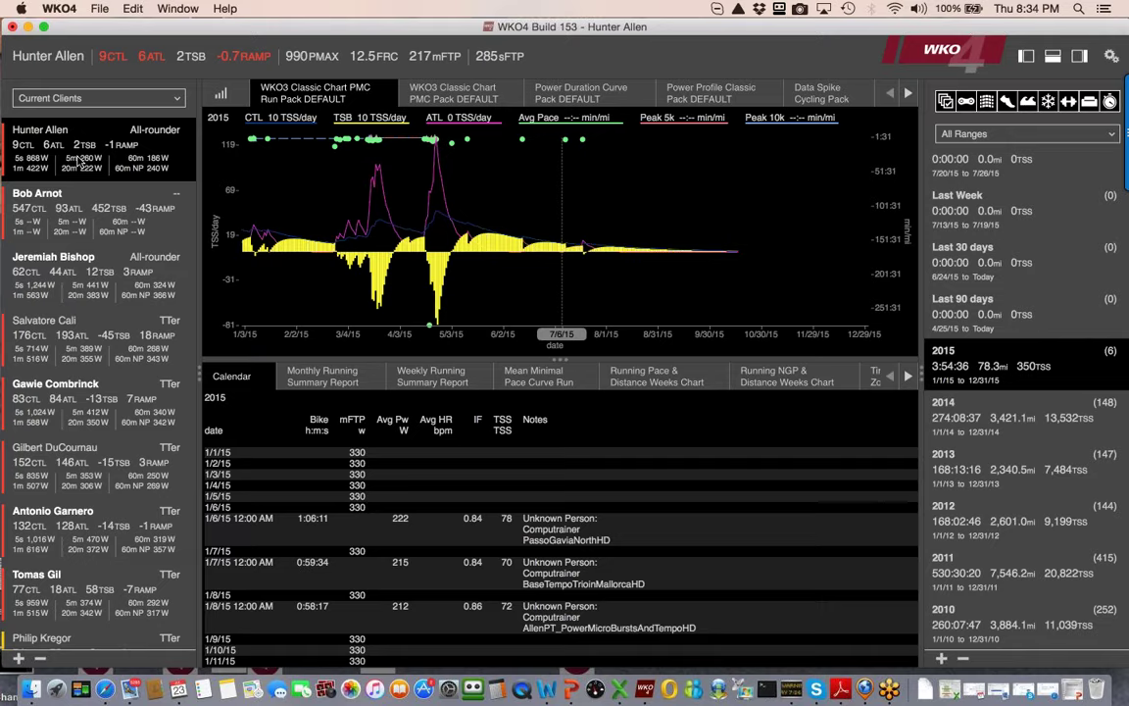
double_click(78, 159)
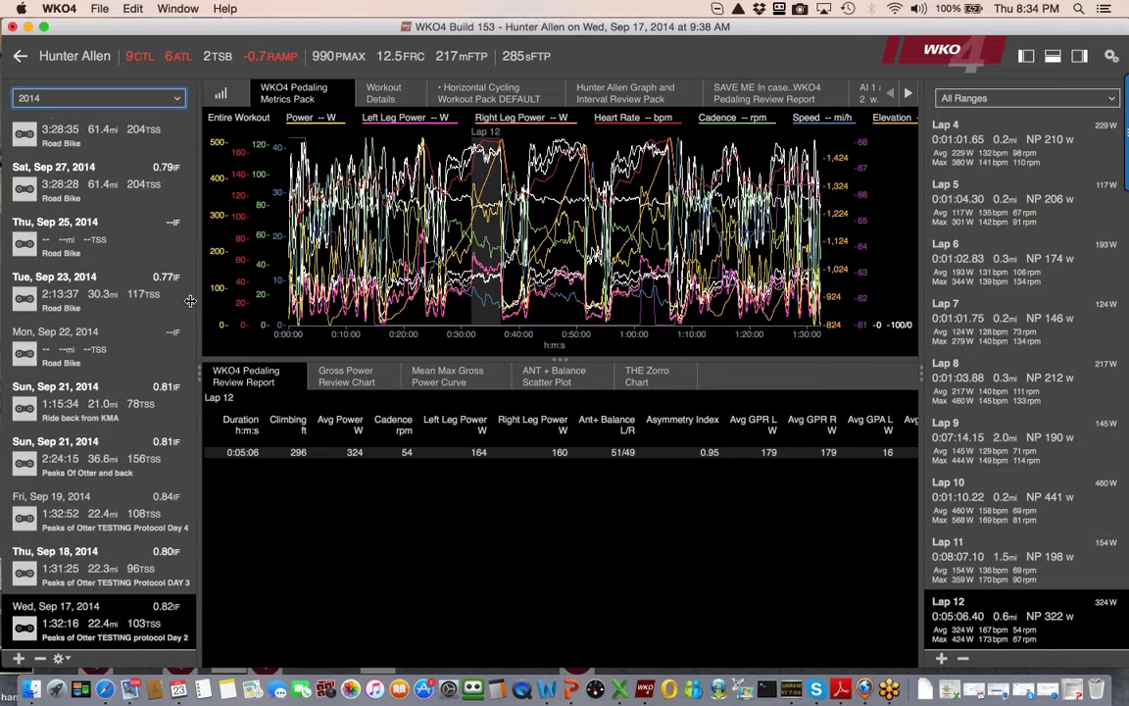
Narrow the workout list and look through all the data channels on the WKO4 Pedaling Metrics Pack chart.
drag(203, 310, 152, 310)
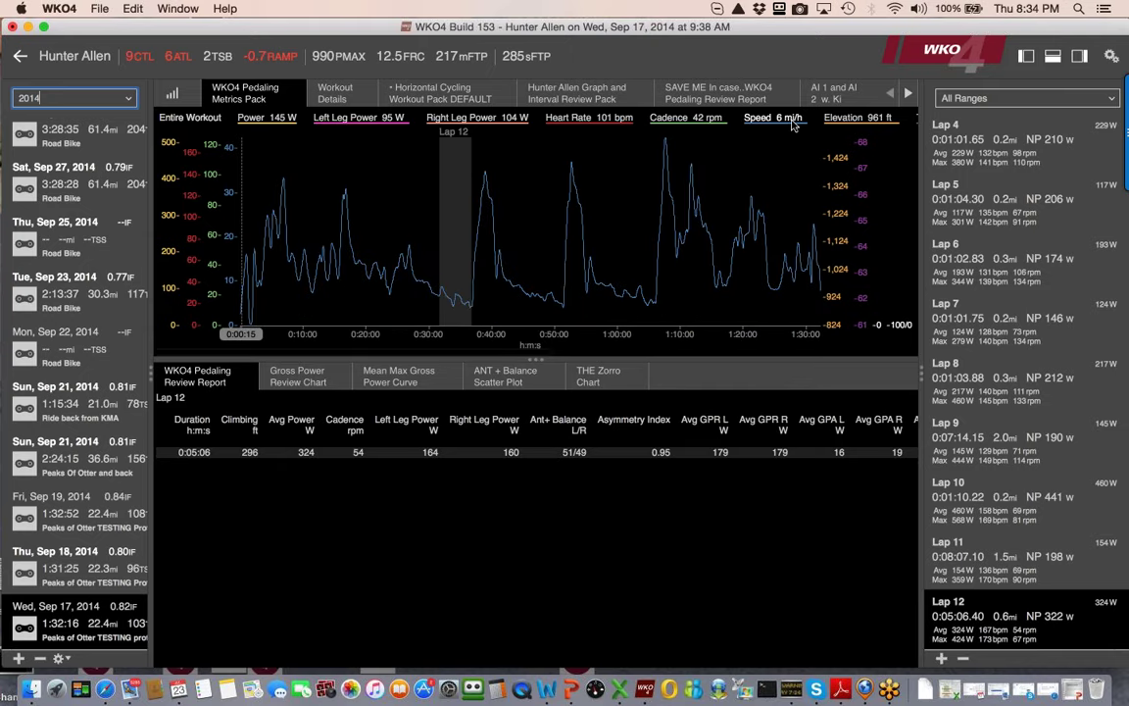
scroll(794, 125, right, 5)
scroll(789, 125, right, 1)
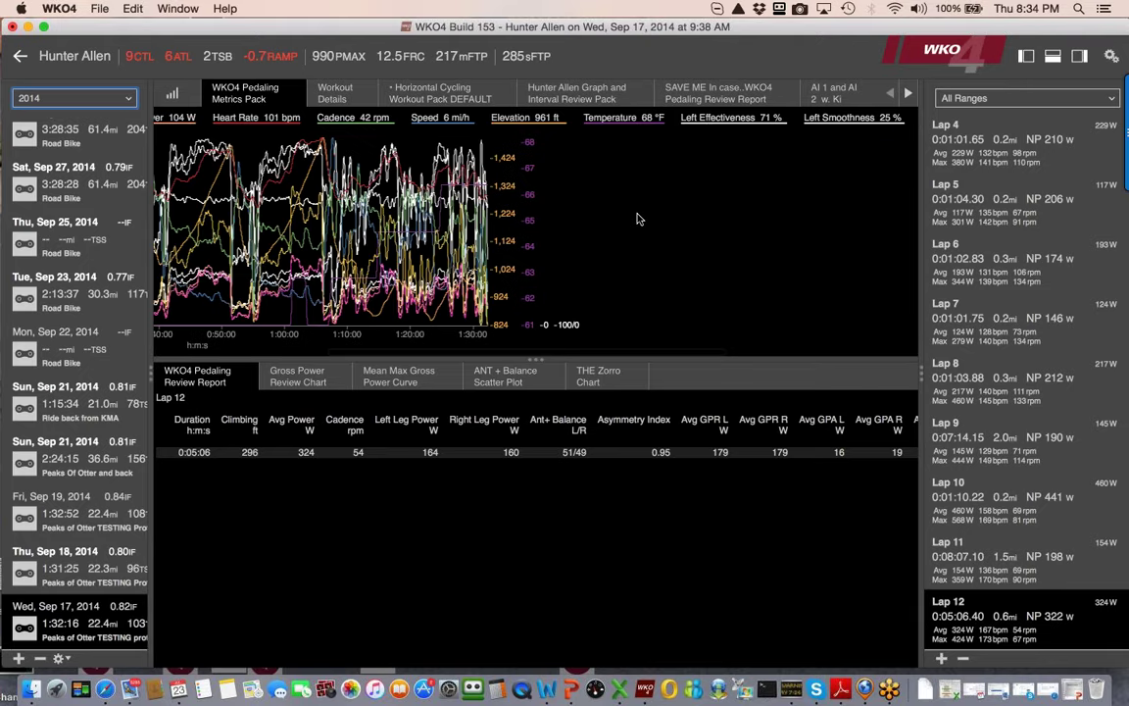
scroll(636, 218, left, 6)
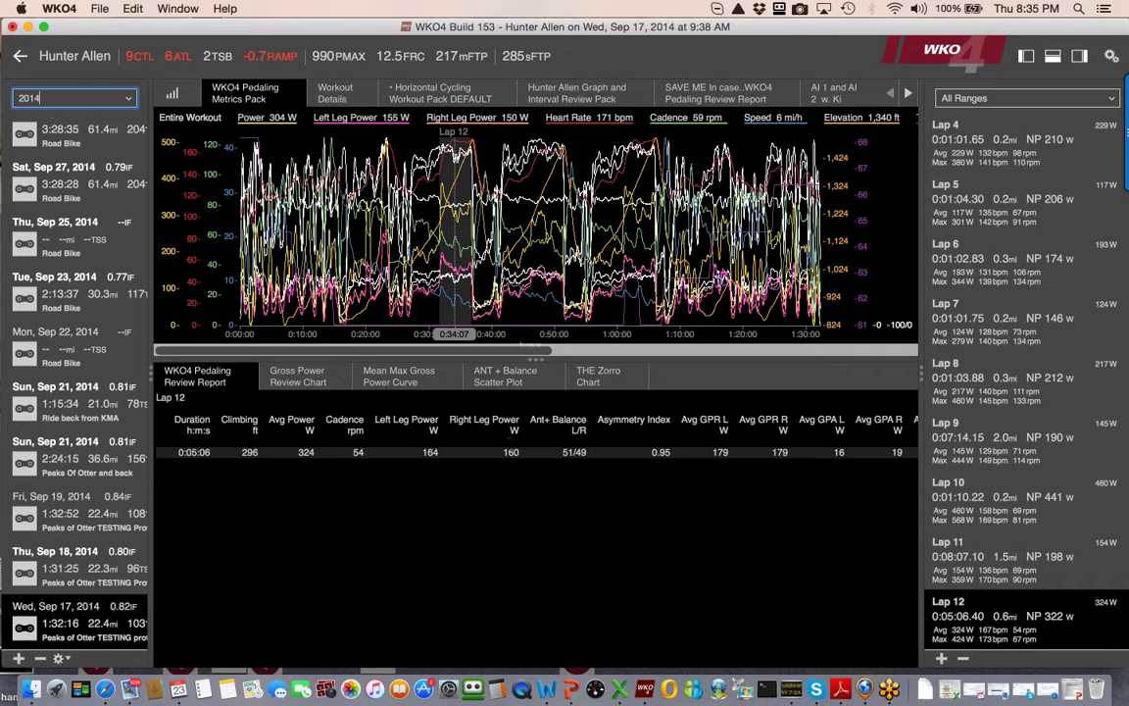
Display the Gross Power Review Chart for Lap 12 and enlarge it to take over the chart area and workout list.
click(306, 383)
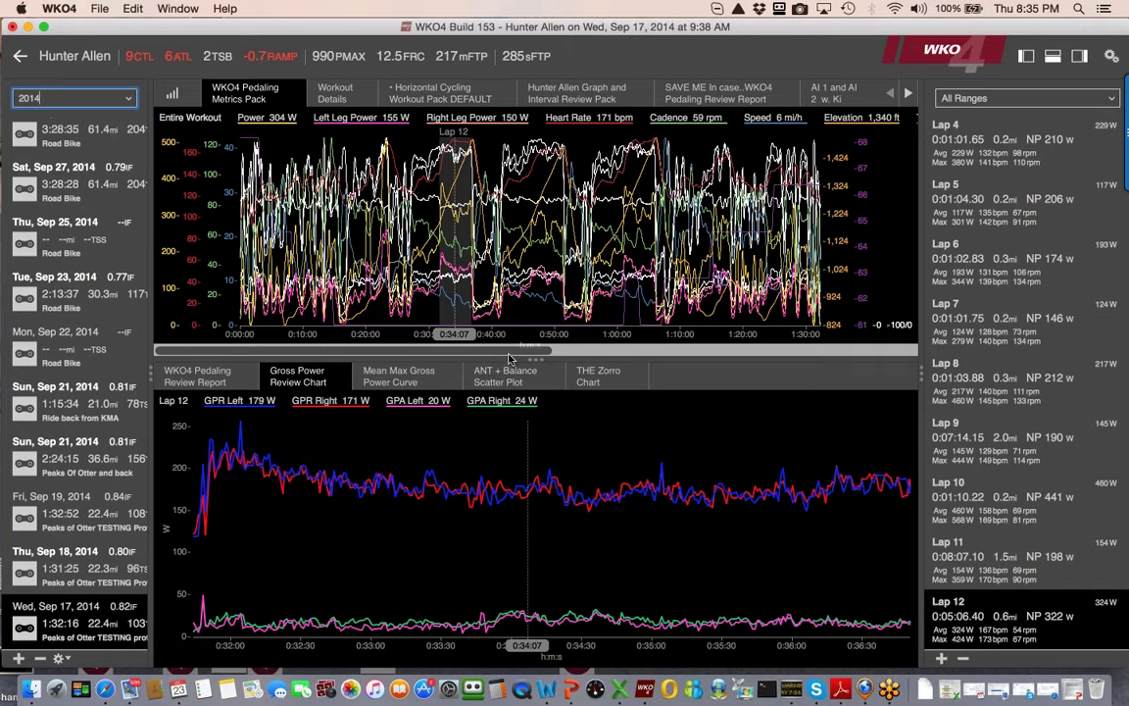
double_click(509, 359)
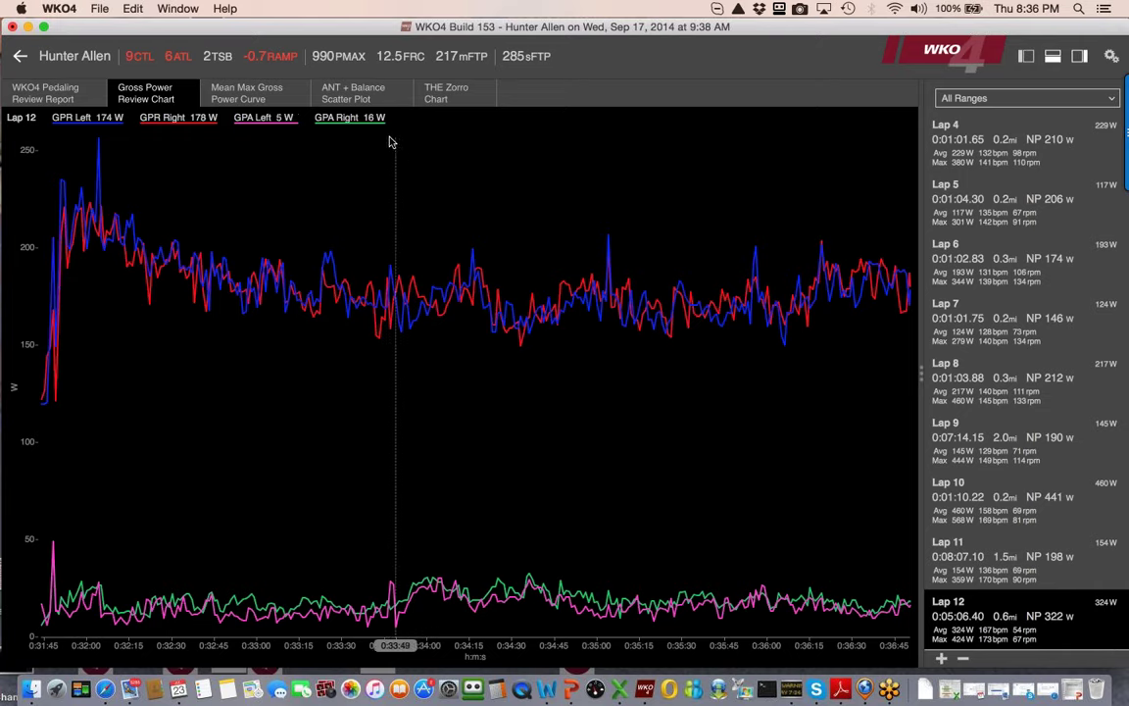
Display the Mean Max Gross Power Curve for Lap 12, look through the lap list and reopen WKO4 after its crash.
click(244, 93)
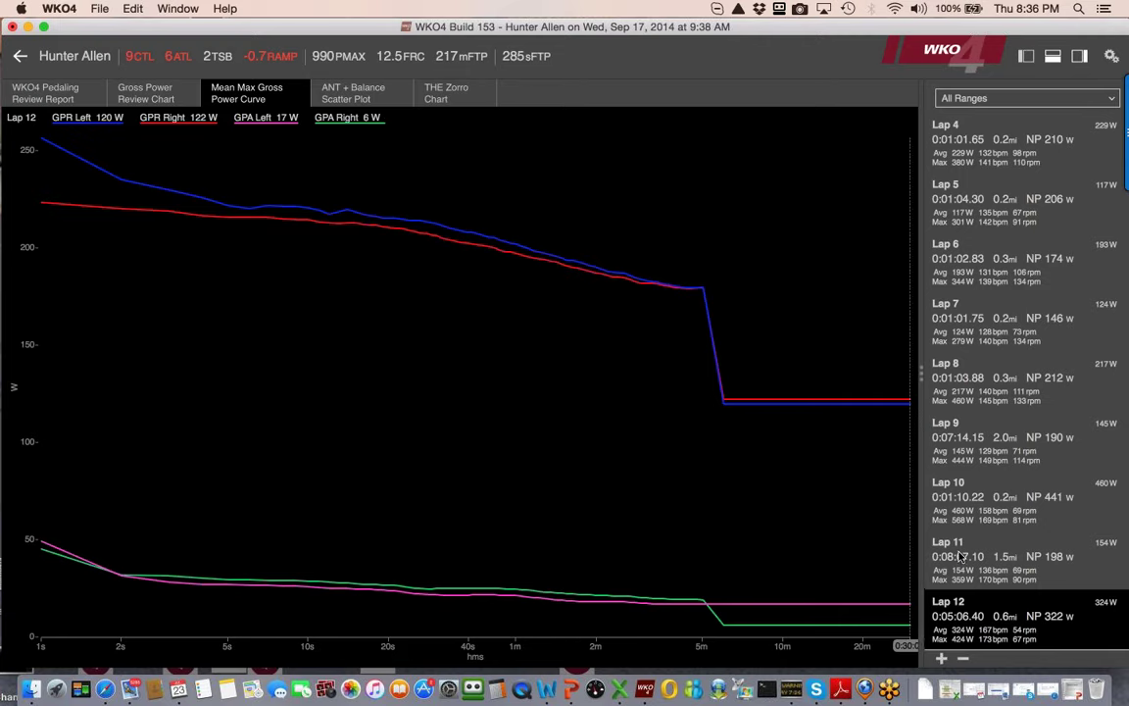
scroll(959, 556, down, 3)
scroll(961, 556, down, 2)
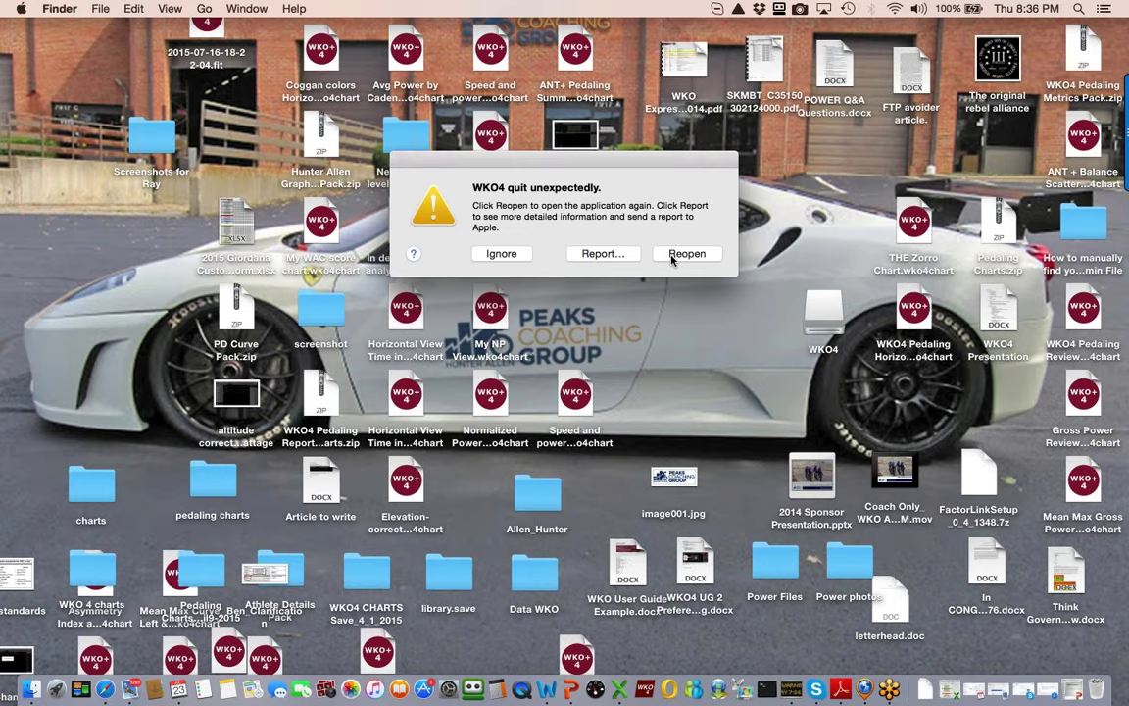
click(673, 257)
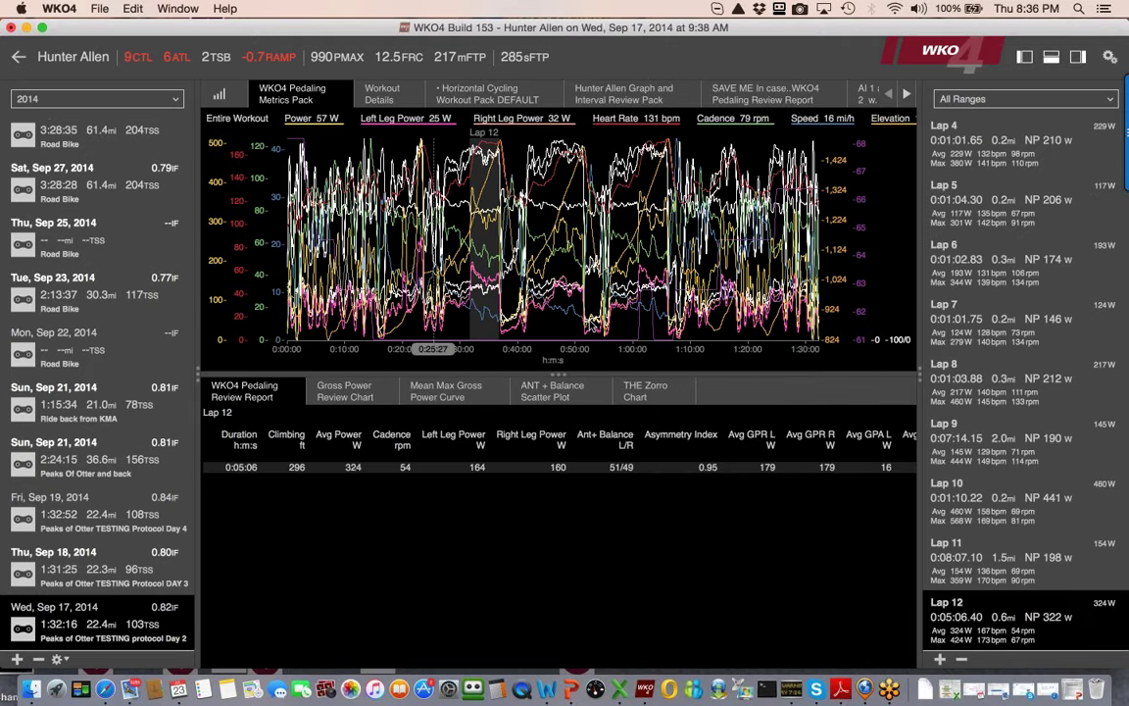
Try to switch the Mean Max Gross Power Curve from Lap 12 to another lap, reopening WKO4 after it quits.
click(452, 392)
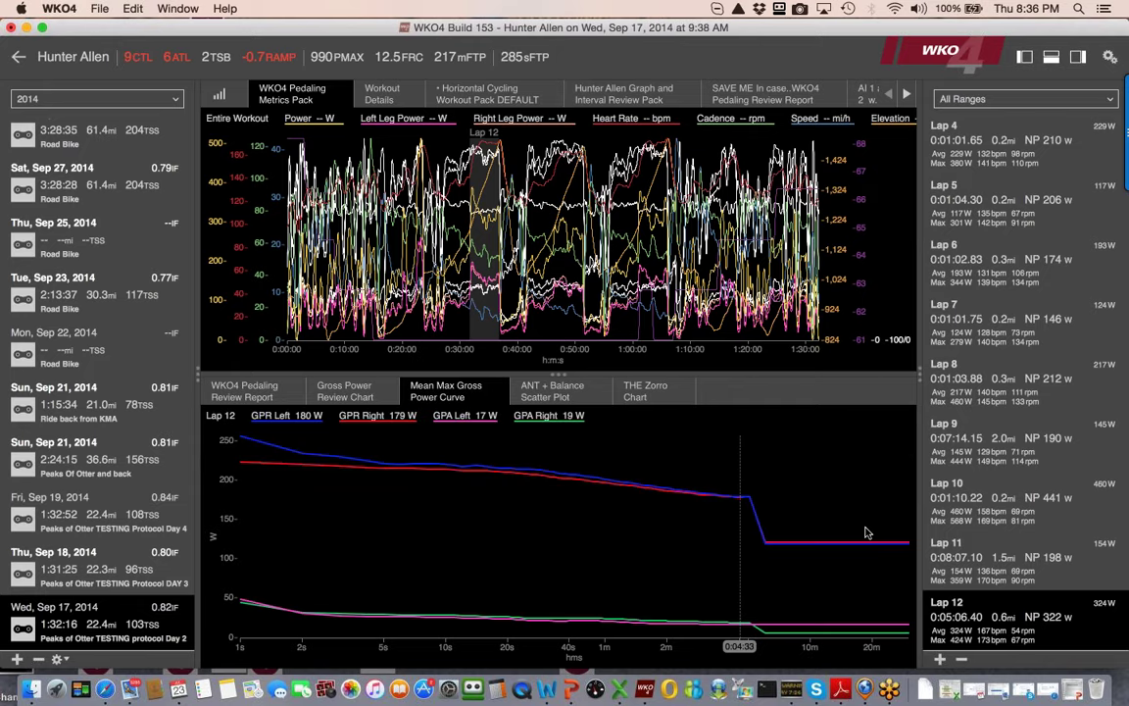
scroll(989, 559, down, 5)
scroll(988, 570, down, 1)
click(986, 570)
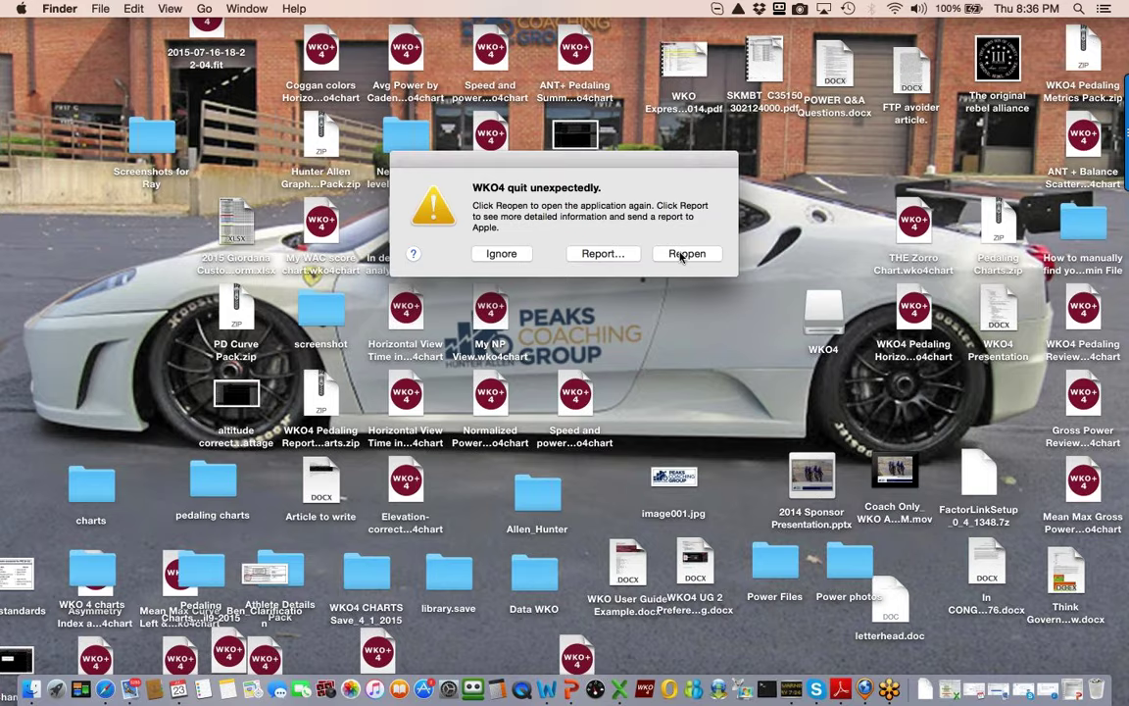
click(686, 254)
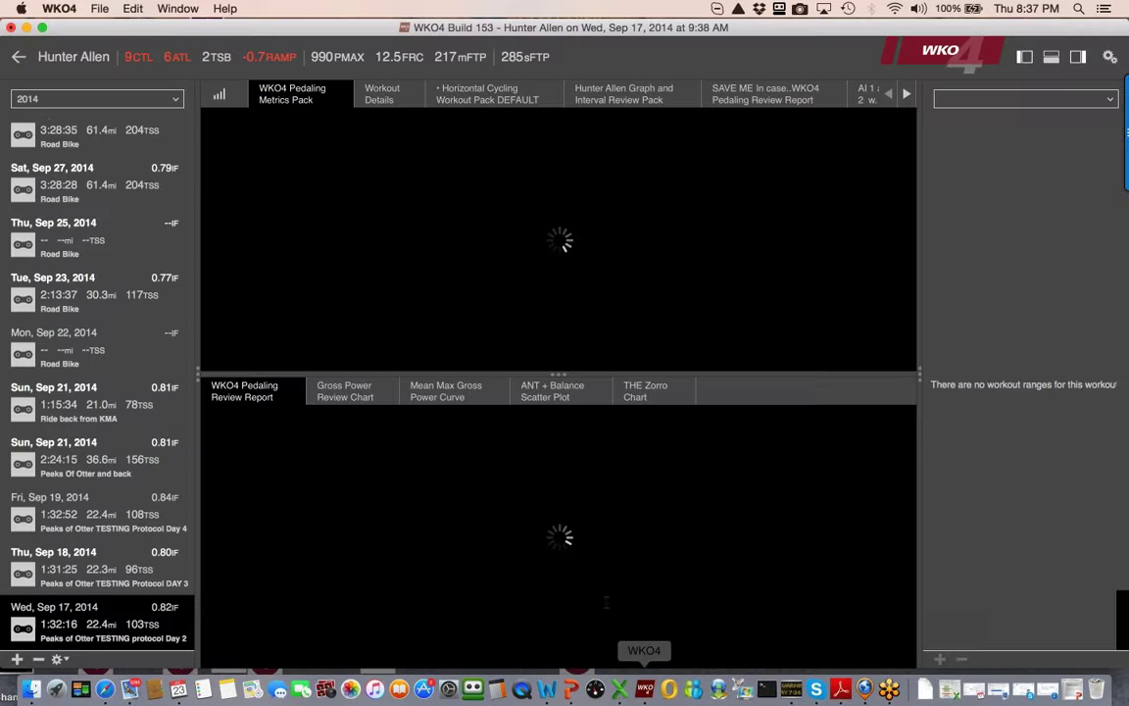
Show the ANT + Balance Scatter Plot for the entire workout, followed by THE Zorro Chart.
click(552, 390)
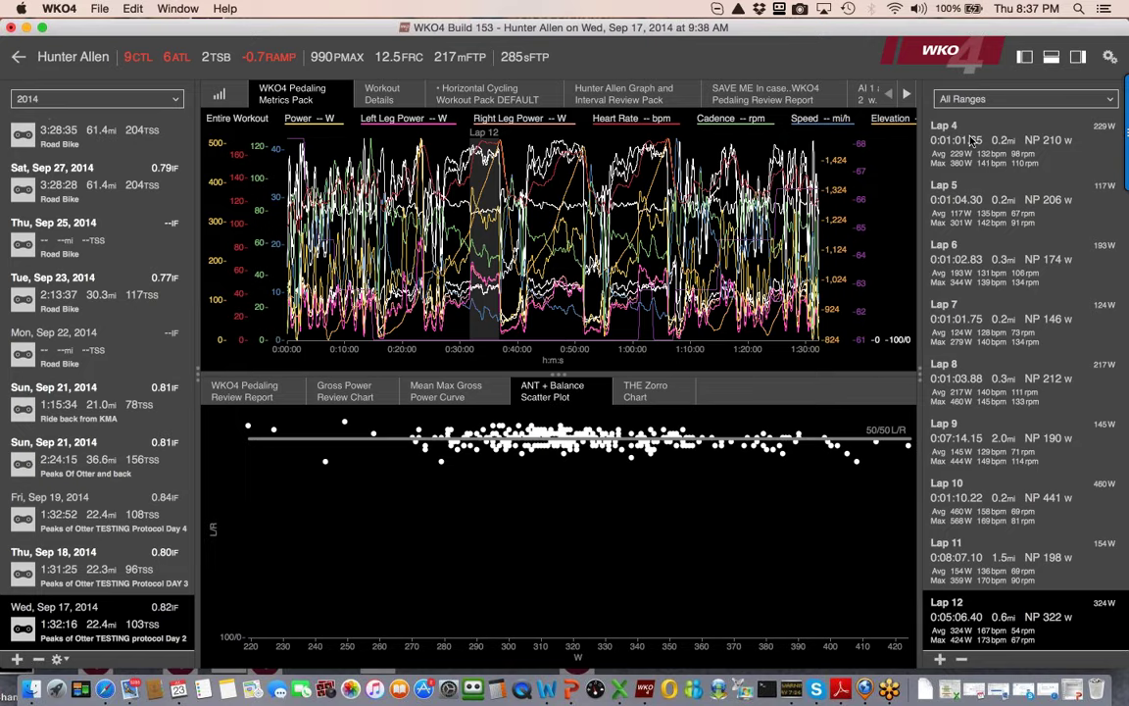
scroll(971, 140, up, 5)
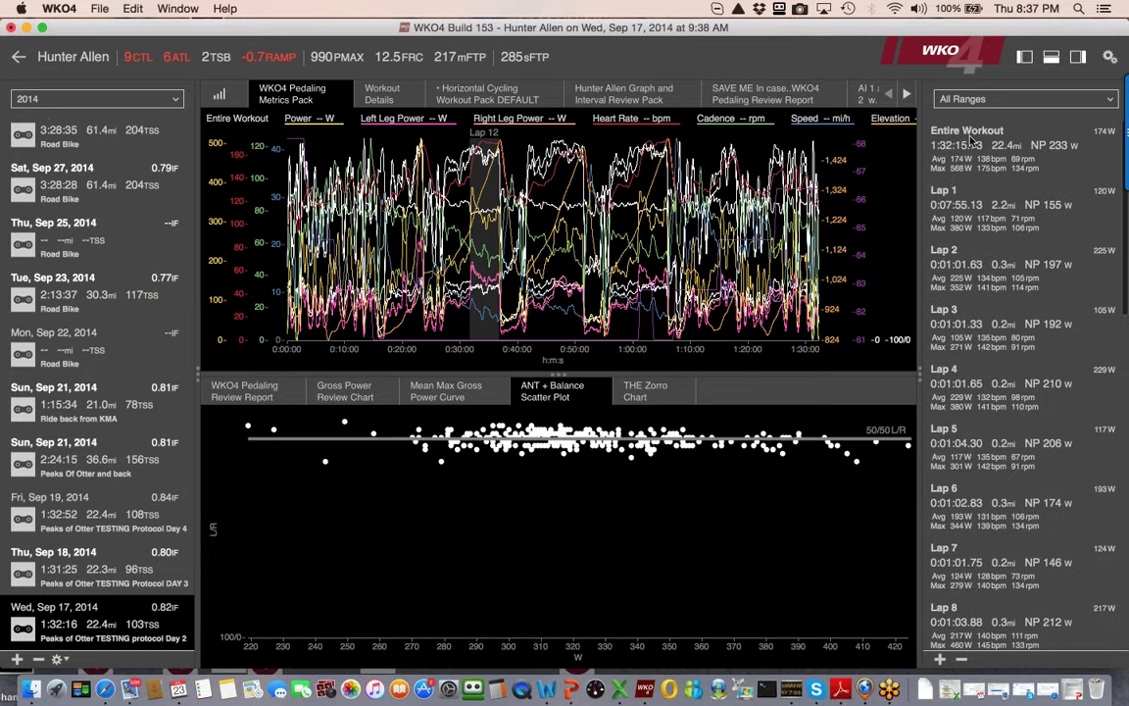
click(971, 140)
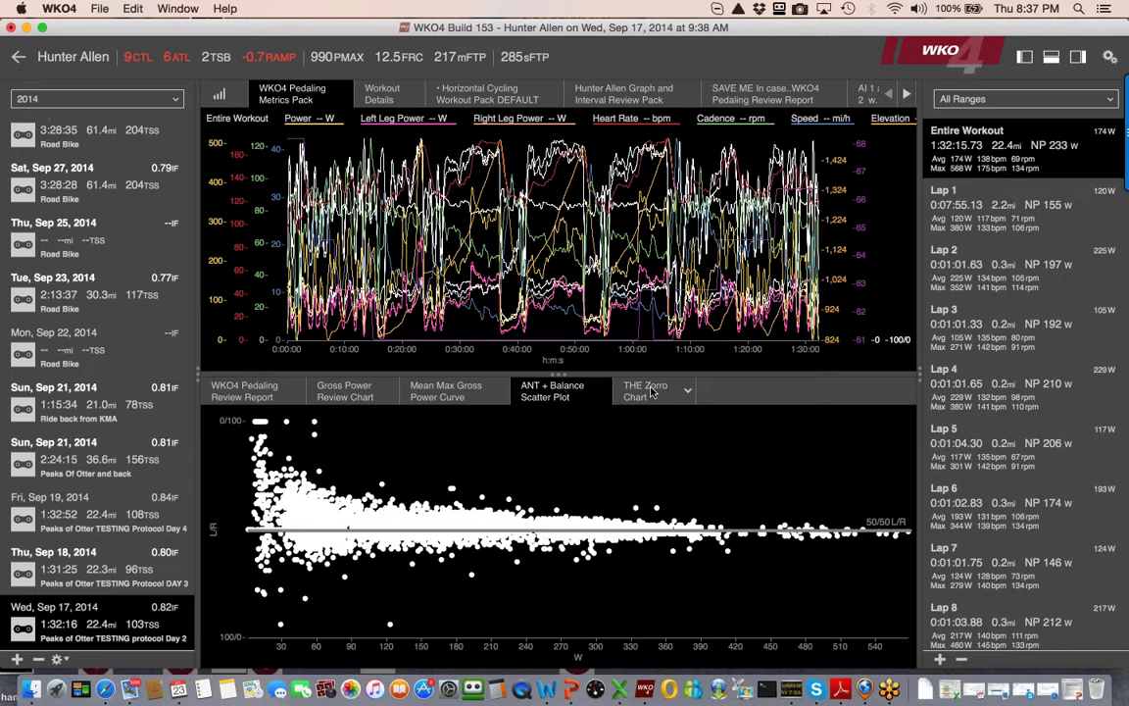
click(651, 392)
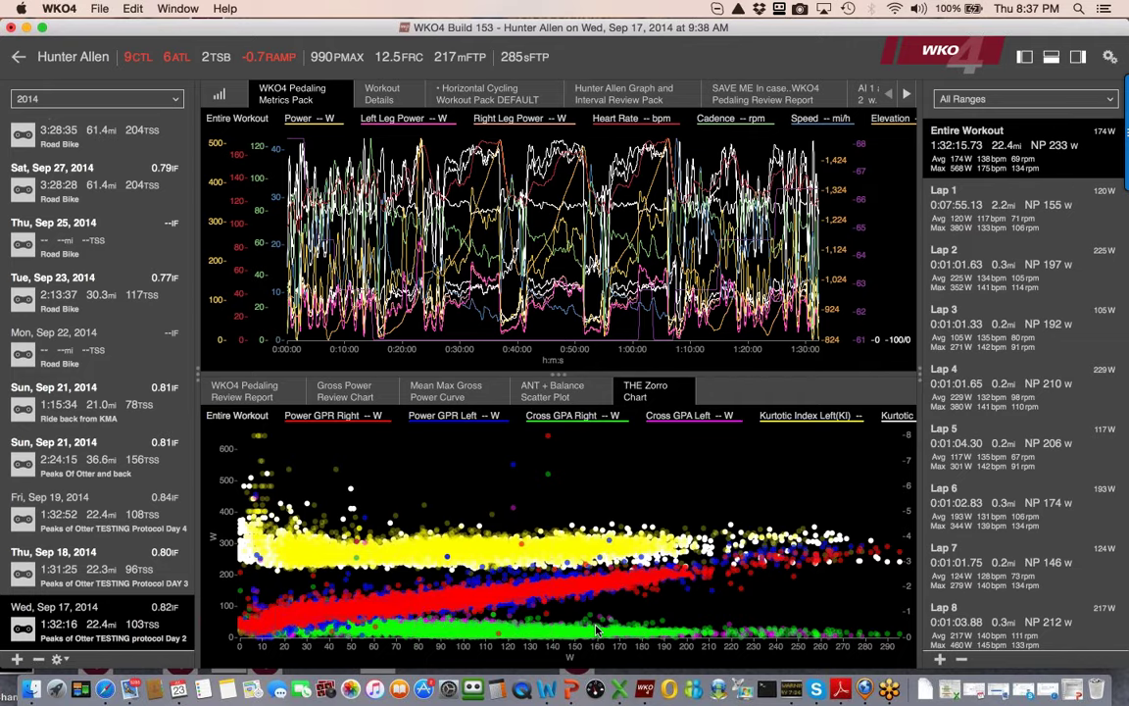
Switch to PowerPoint, run the slide show from slide 27 through slide 31, WKO4 Workflow Demo, and end it.
click(573, 689)
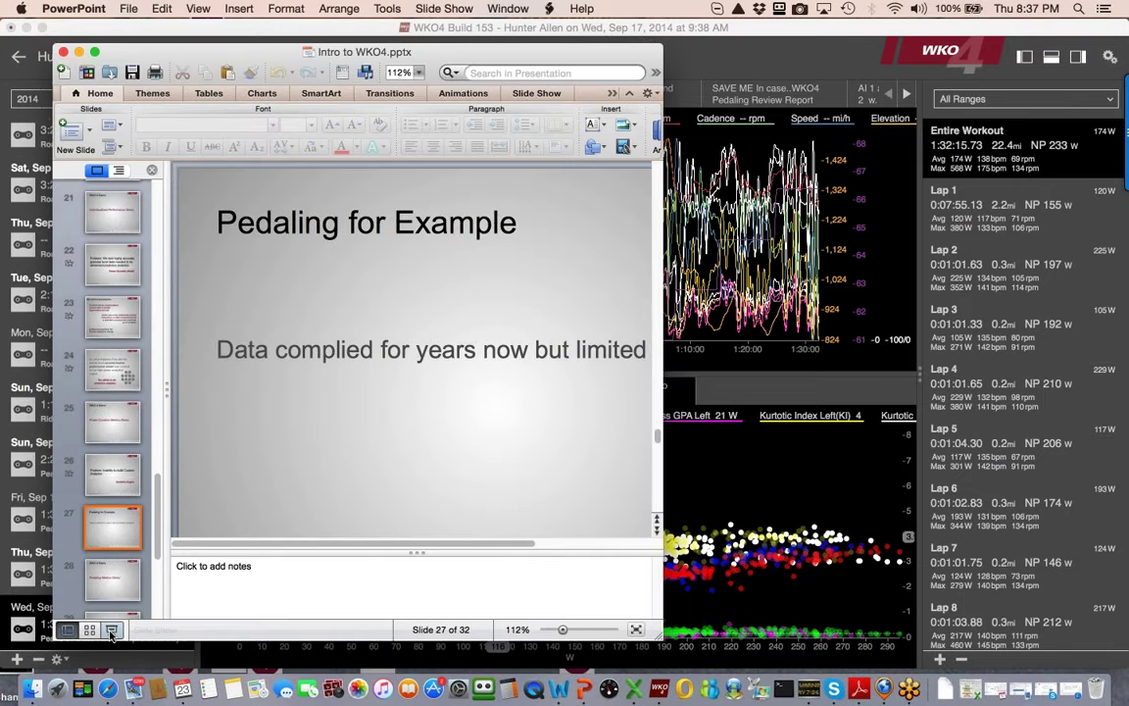
click(111, 631)
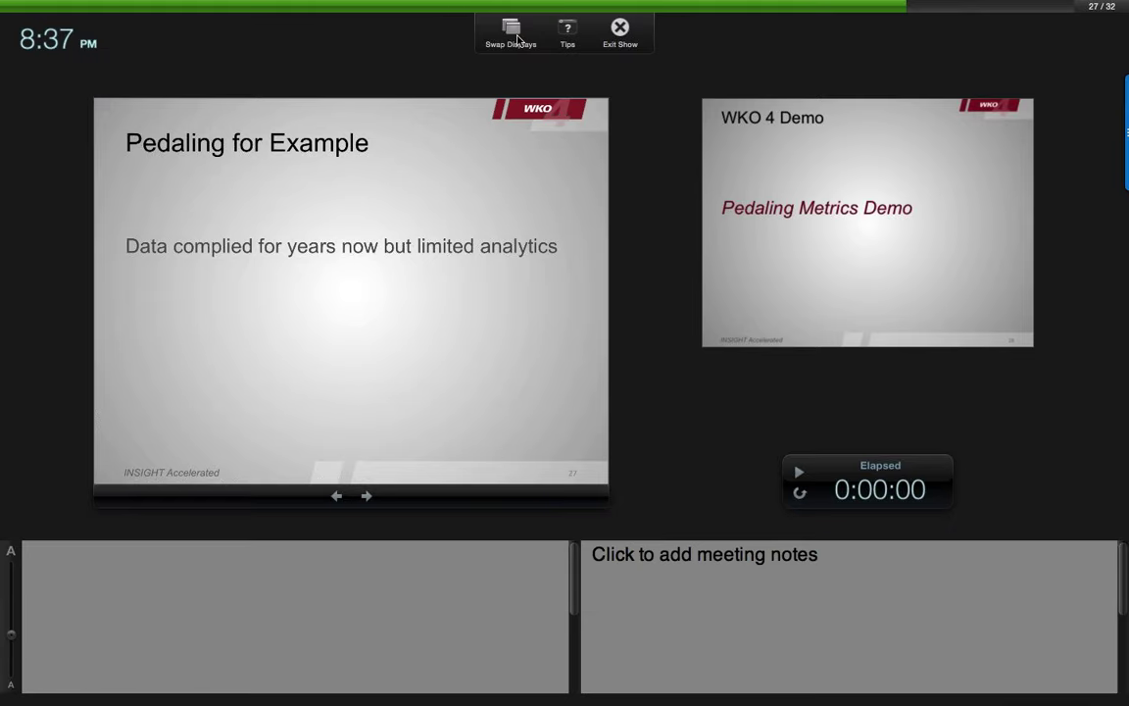
click(518, 38)
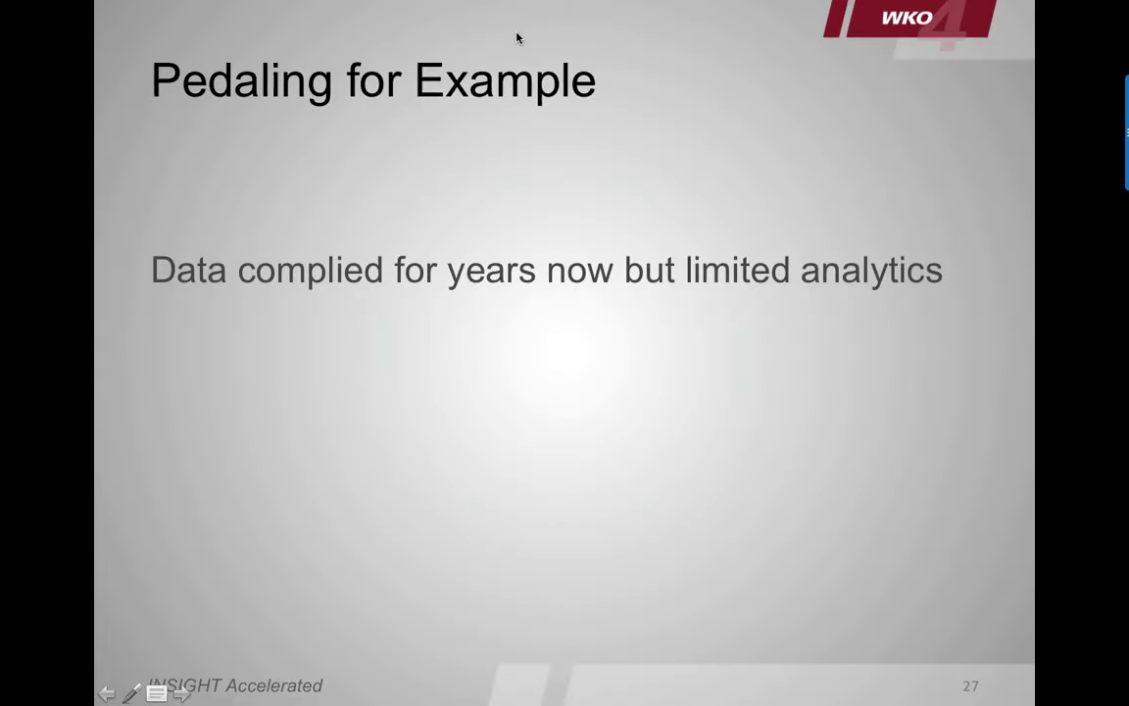
click(518, 37)
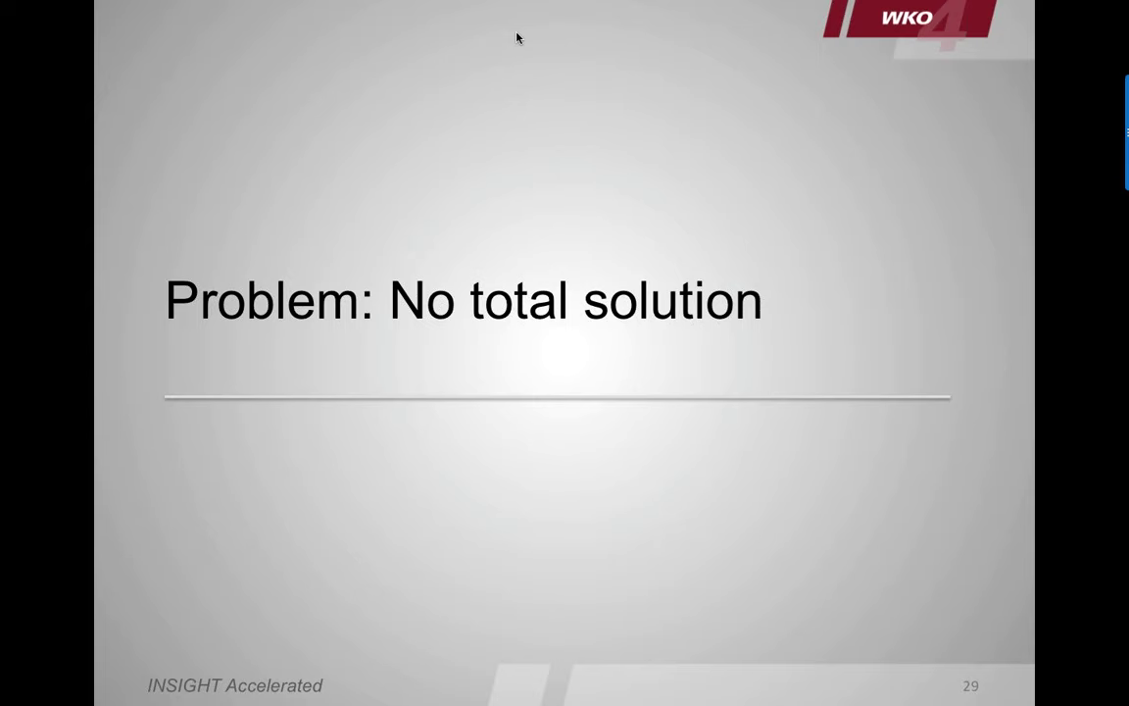
click(518, 38)
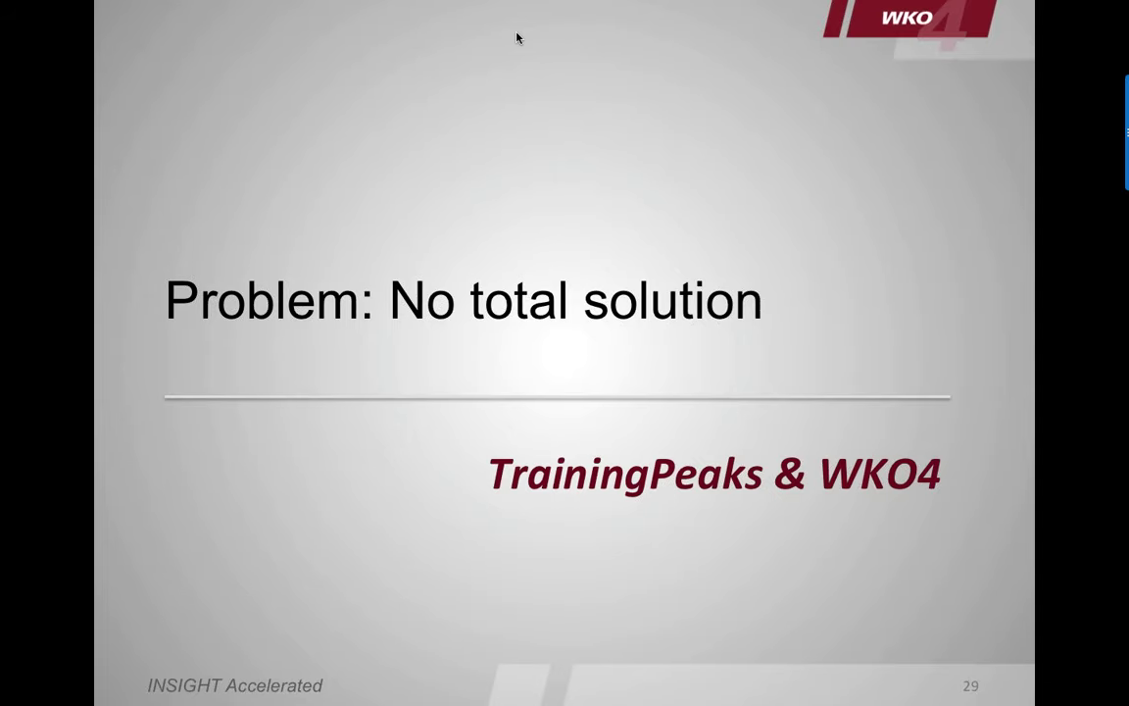
click(518, 38)
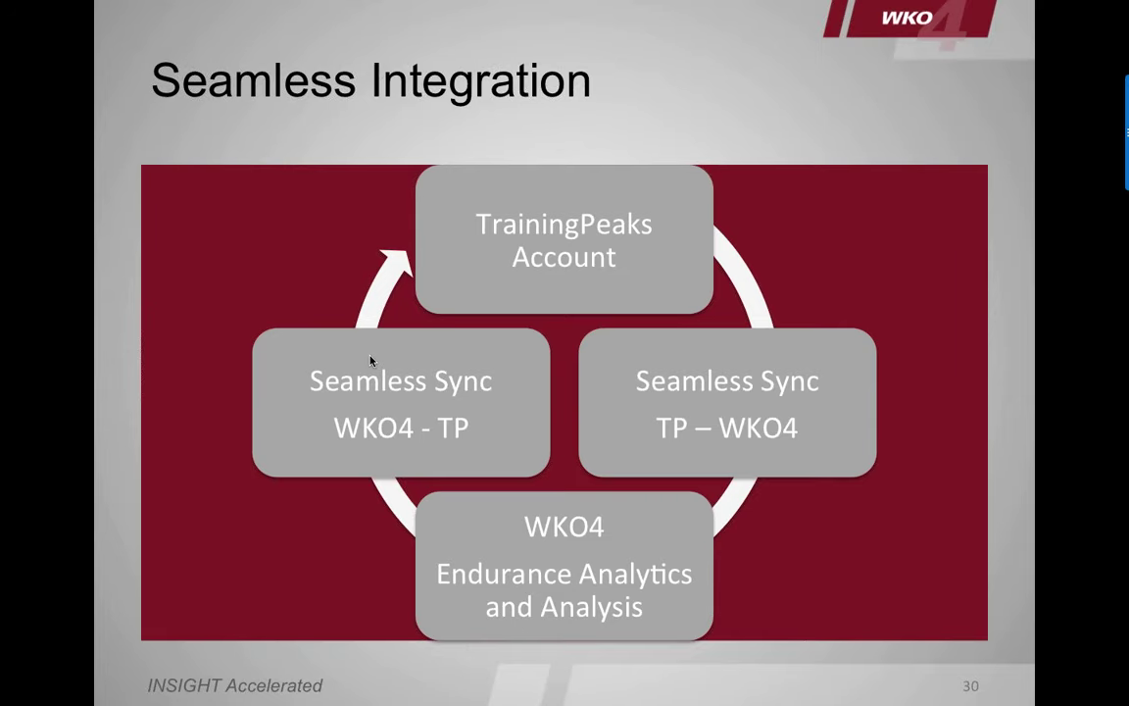
key(Right)
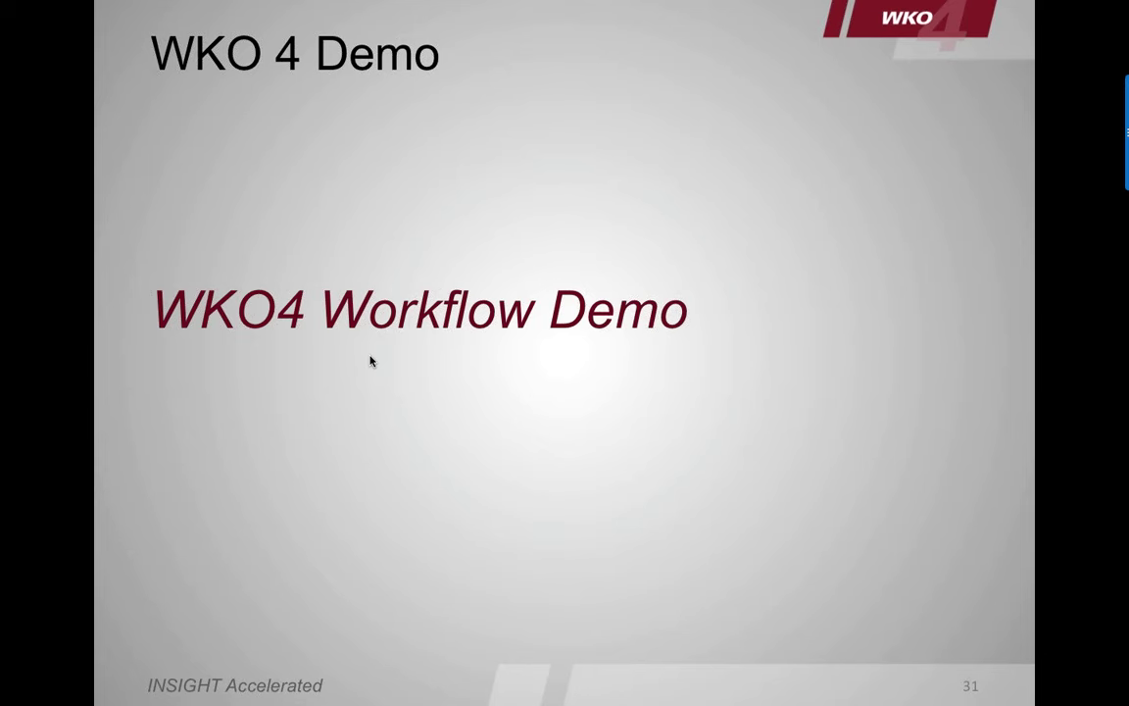
key(Escape)
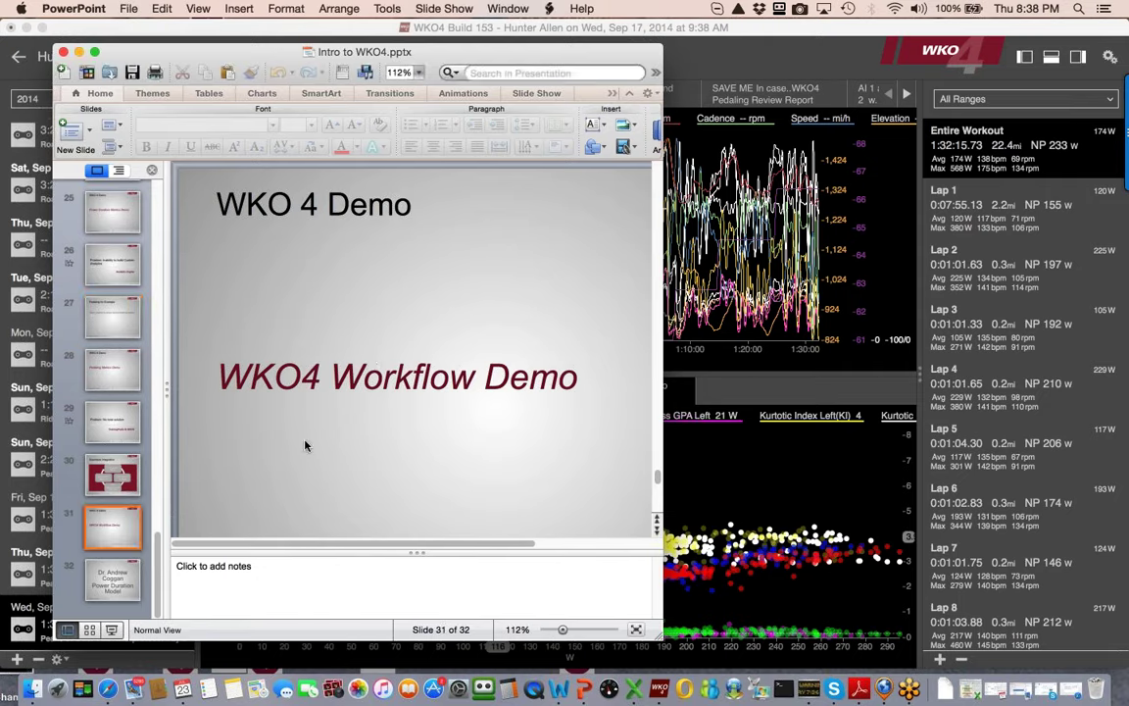
Minimize the presentation, return to the athlete overview and select the TTer with 118 CTL in Current Clients.
click(79, 51)
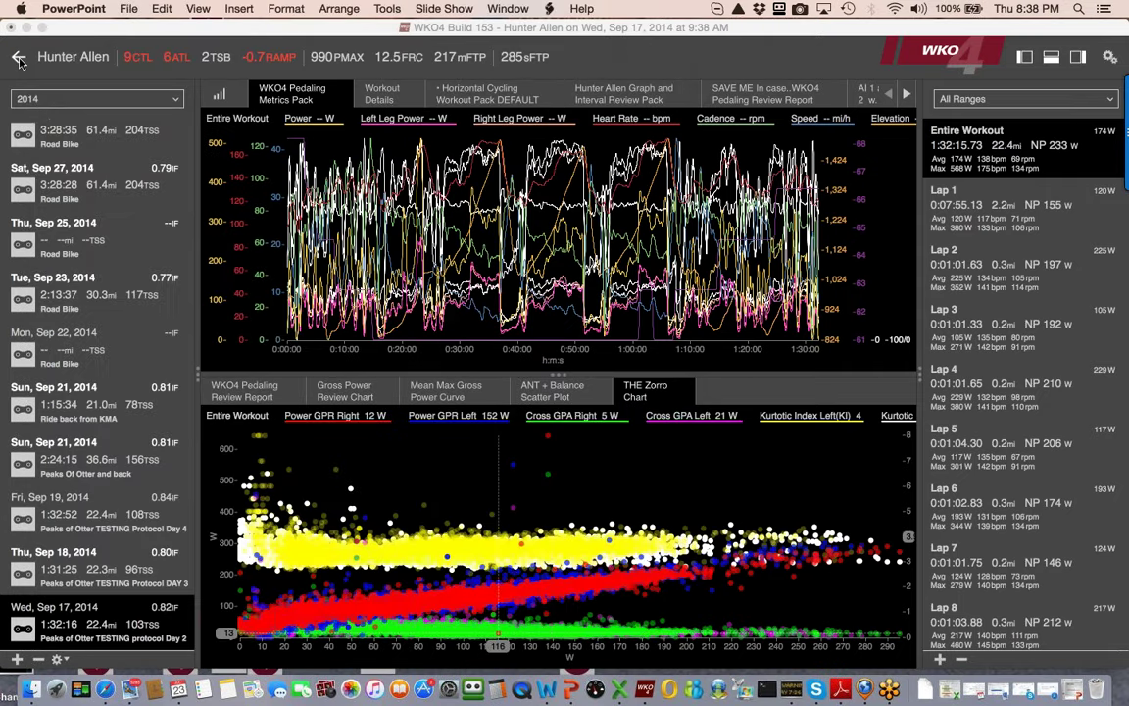
click(18, 59)
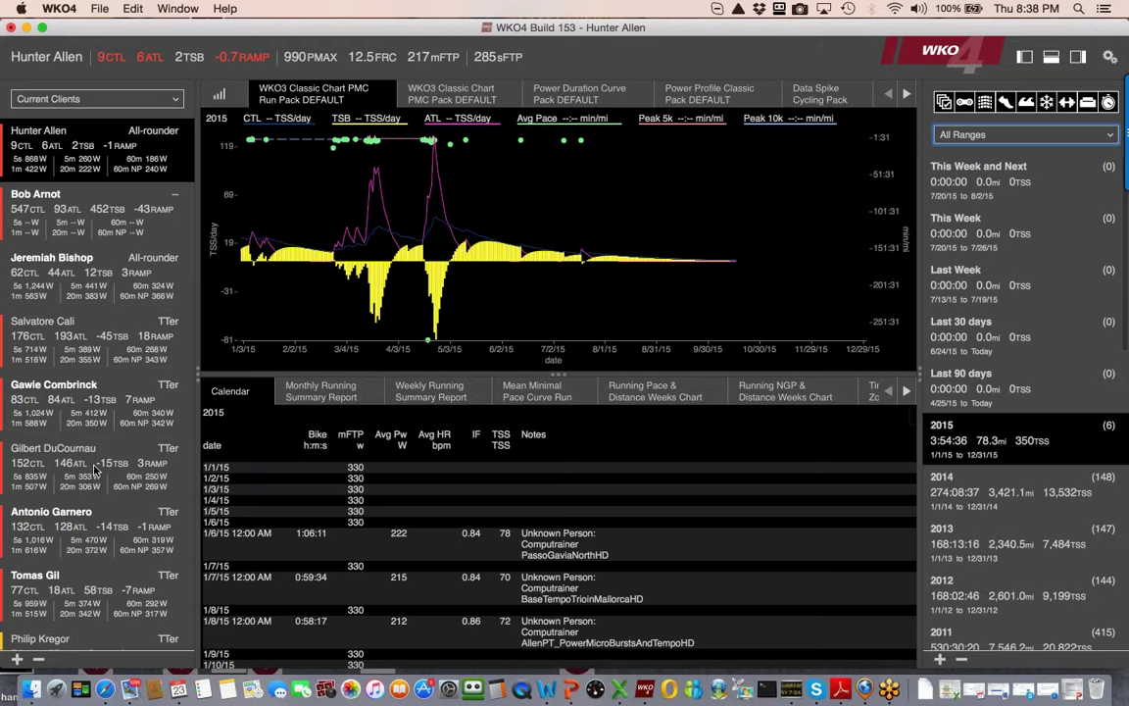
scroll(95, 470, down, 2)
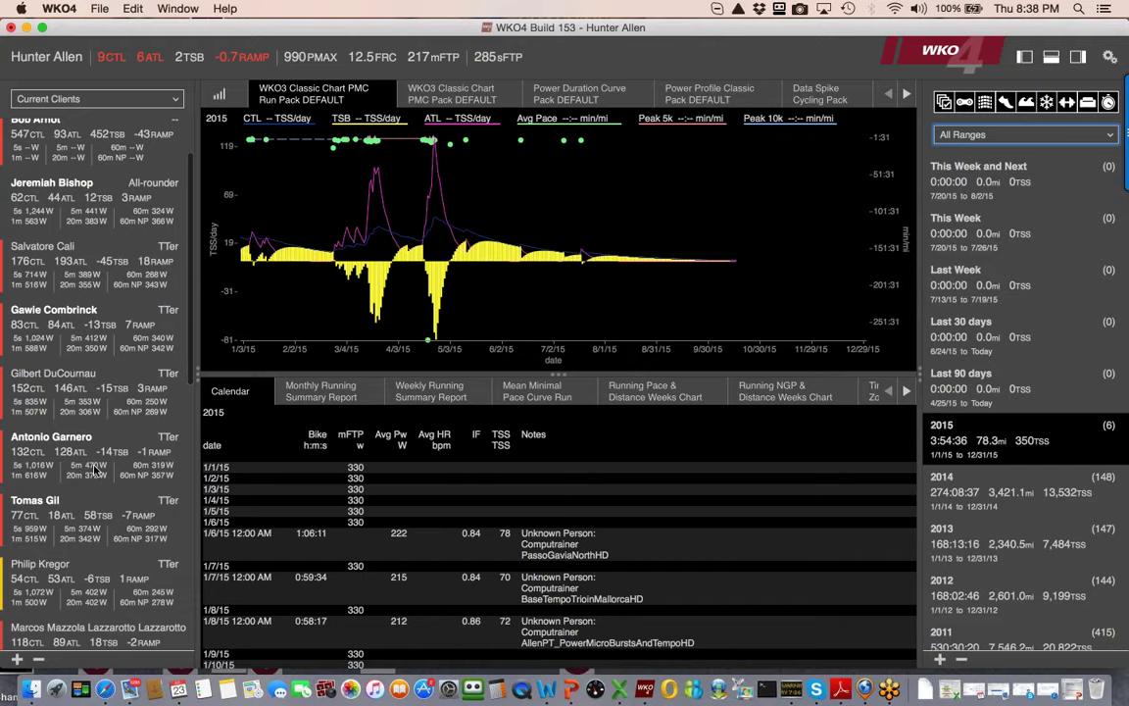
scroll(95, 470, down, 3)
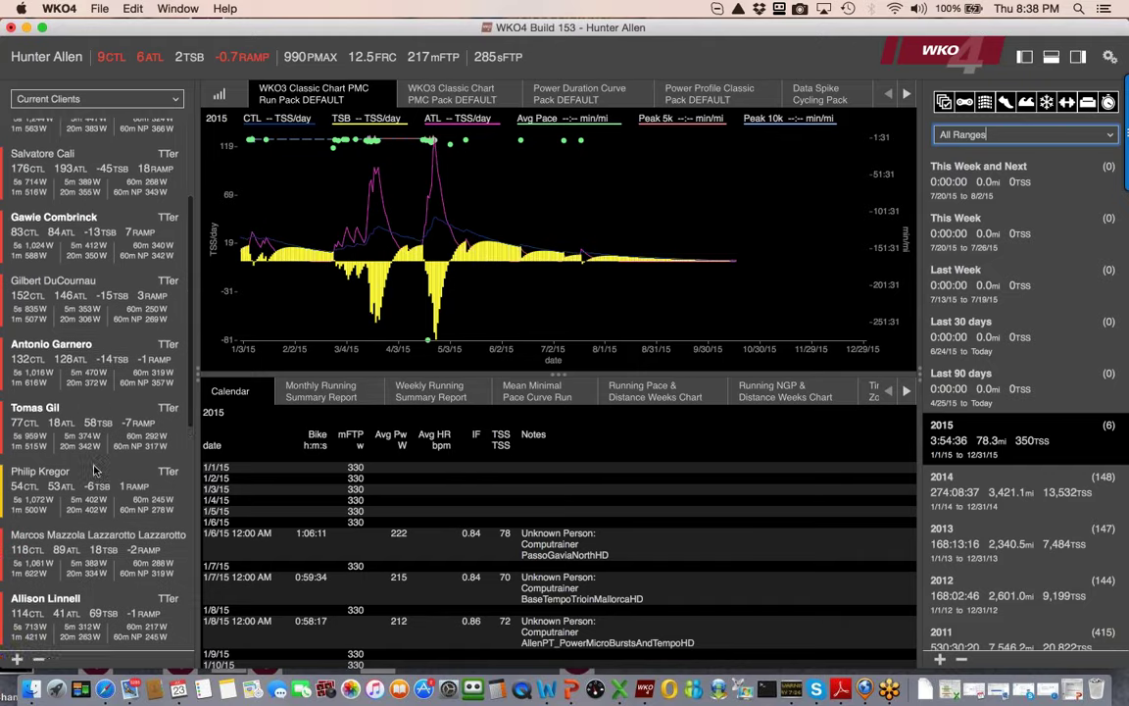
click(98, 539)
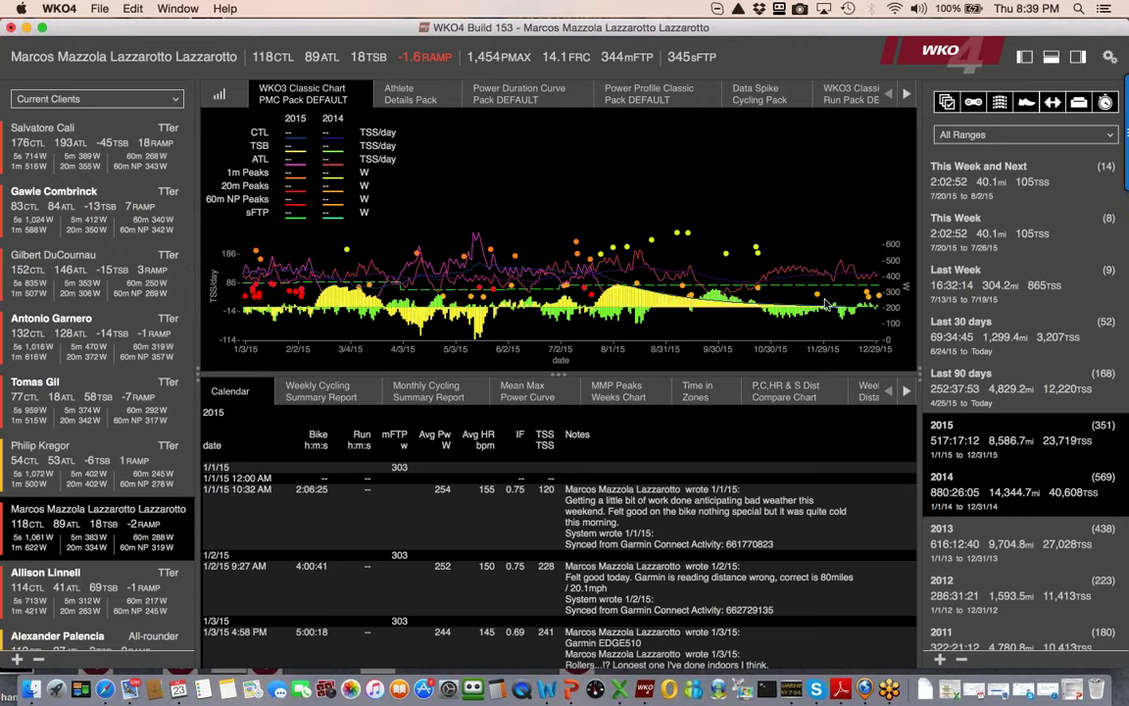
Chart the athlete's last 90 days and review the CTL preferences with their constant, alert and warning limits.
click(959, 379)
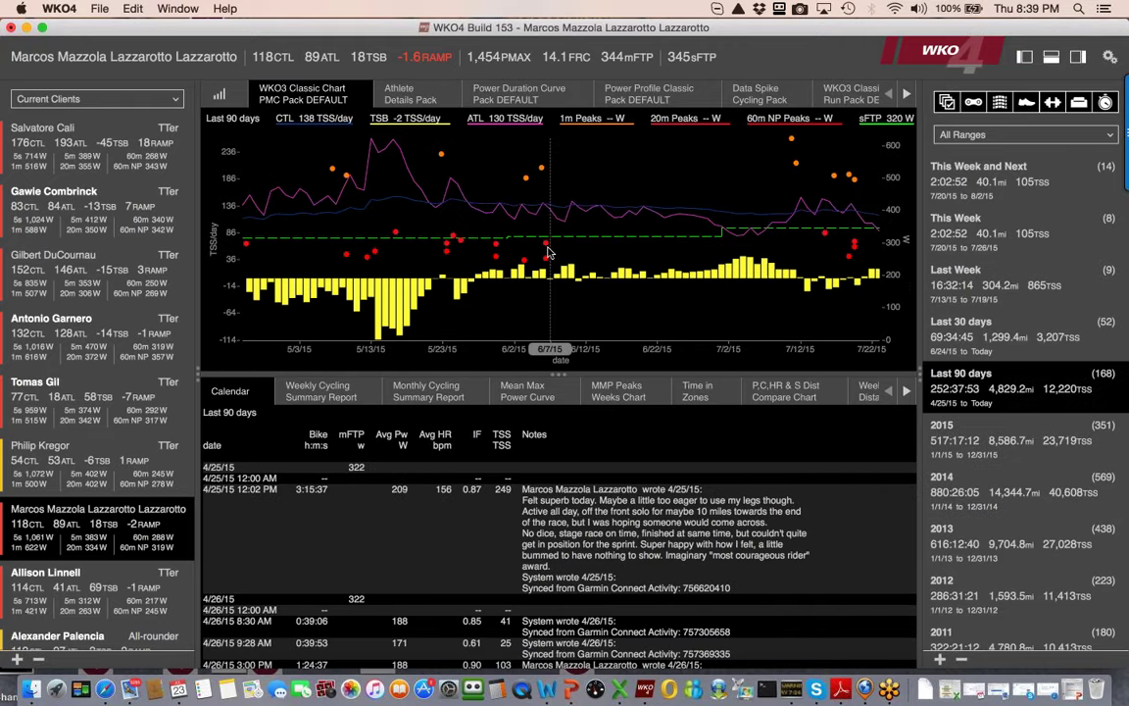
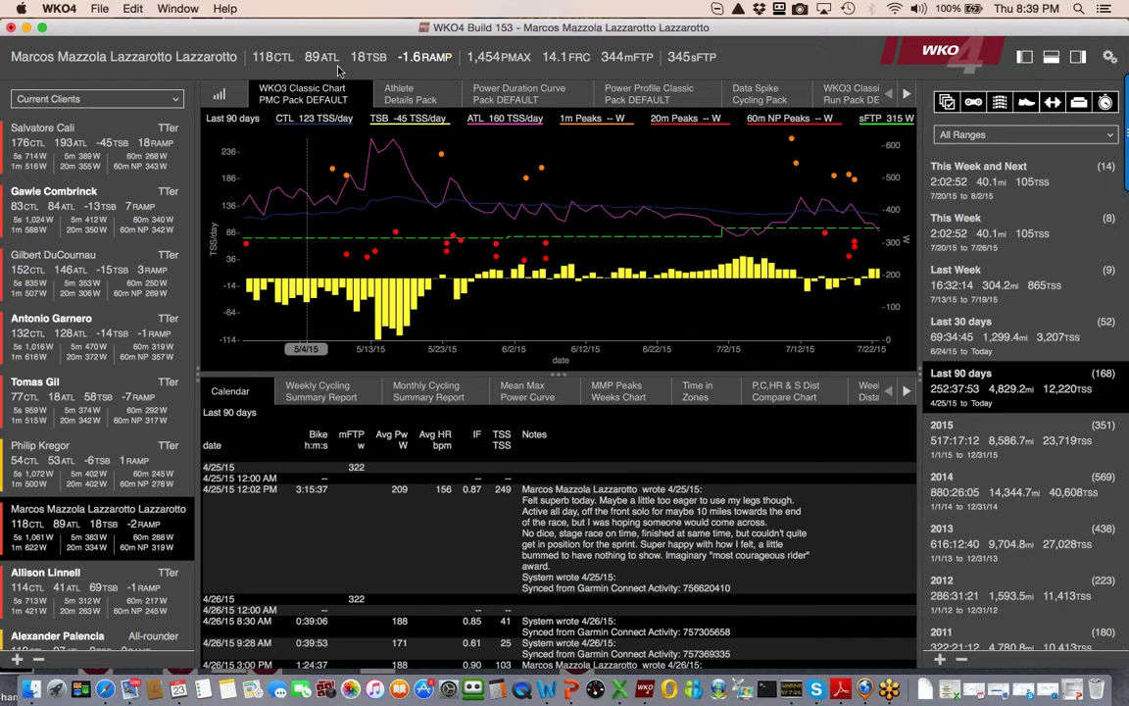
click(269, 59)
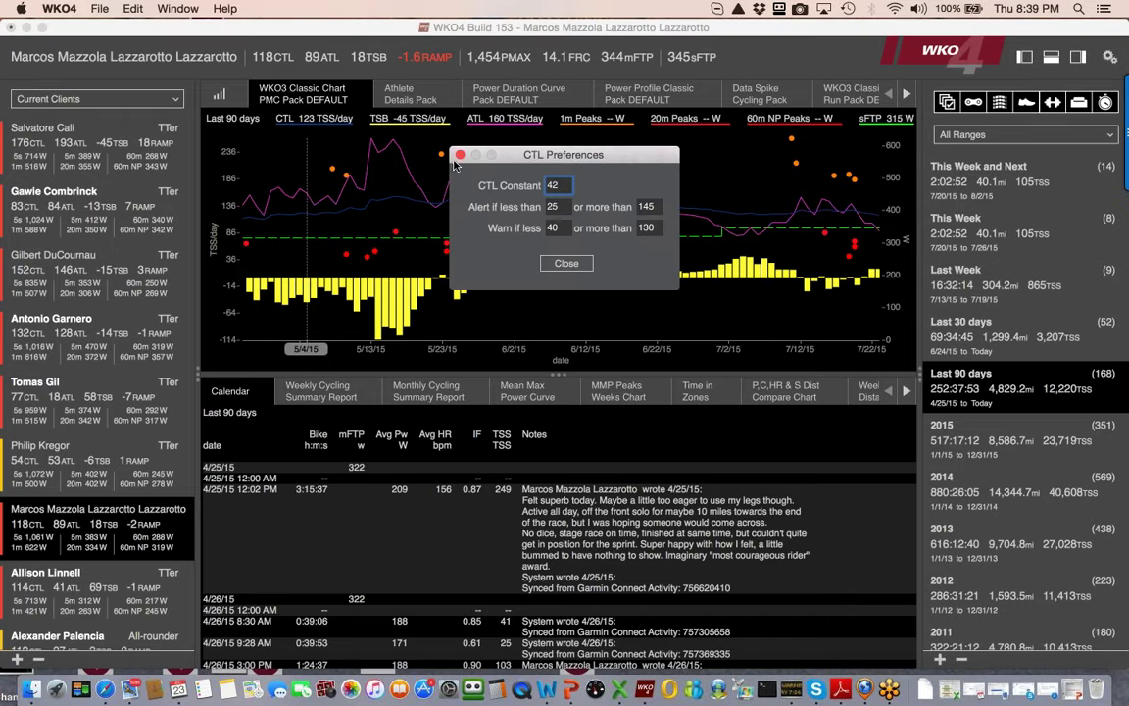
click(416, 143)
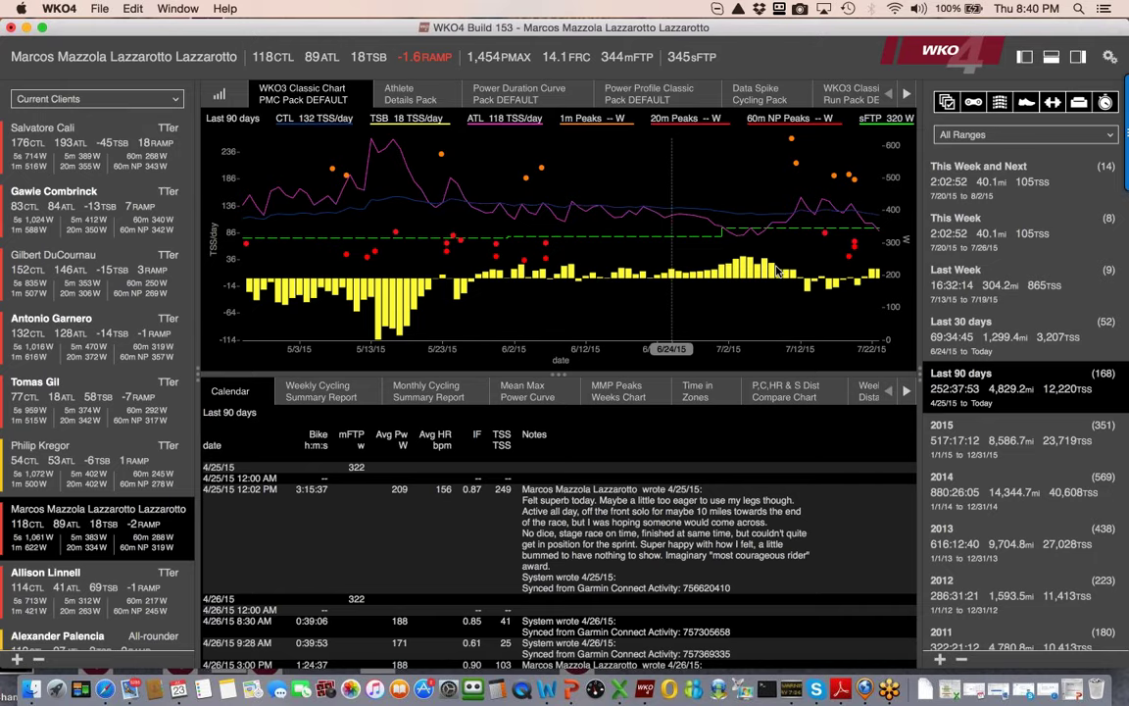
Show the Mean Max Power Curve and compare the 2015, 2014 and 2013 ranges on it.
click(531, 394)
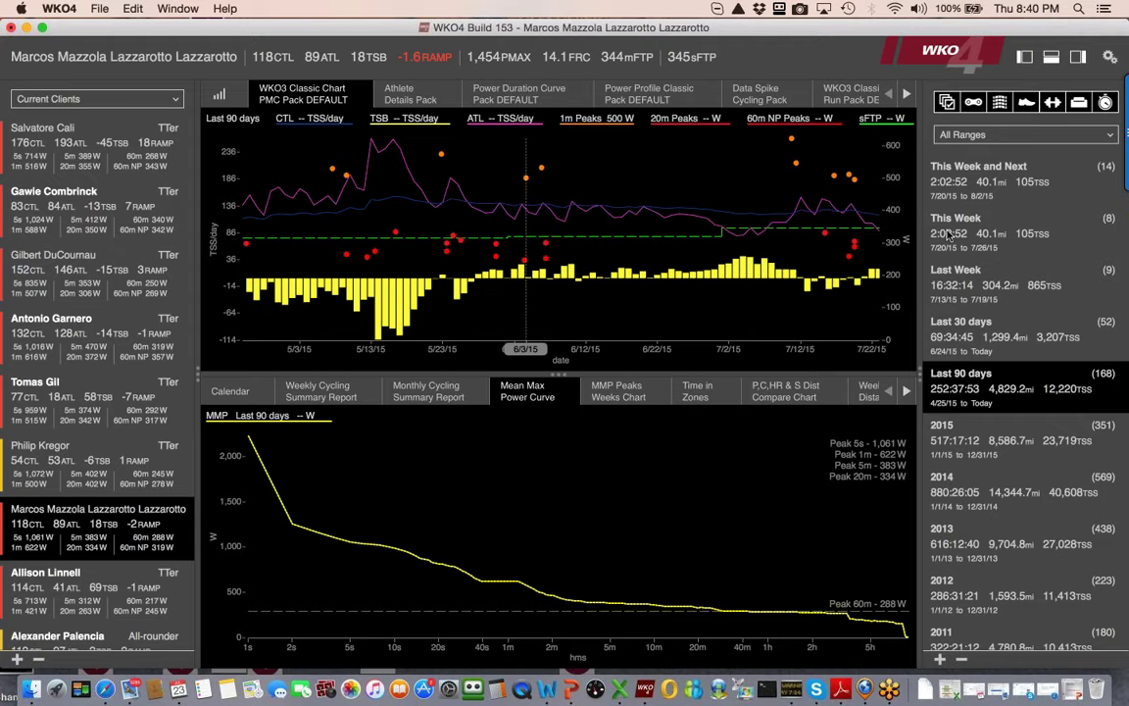
click(971, 445)
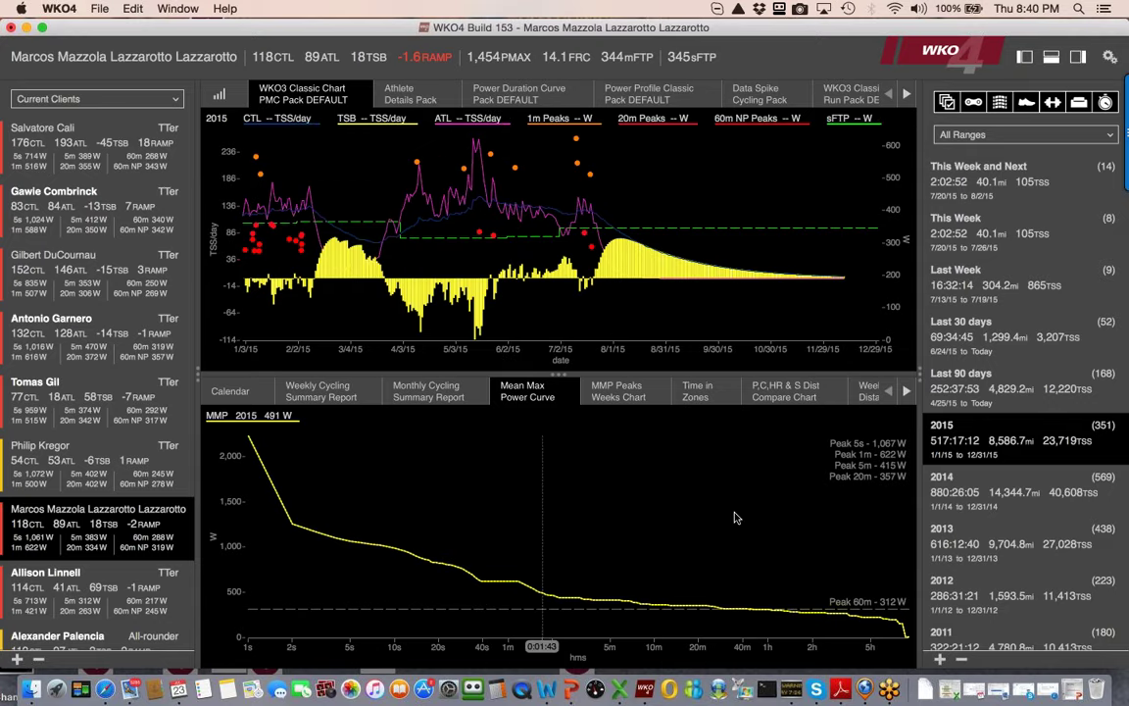
super+click(927, 490)
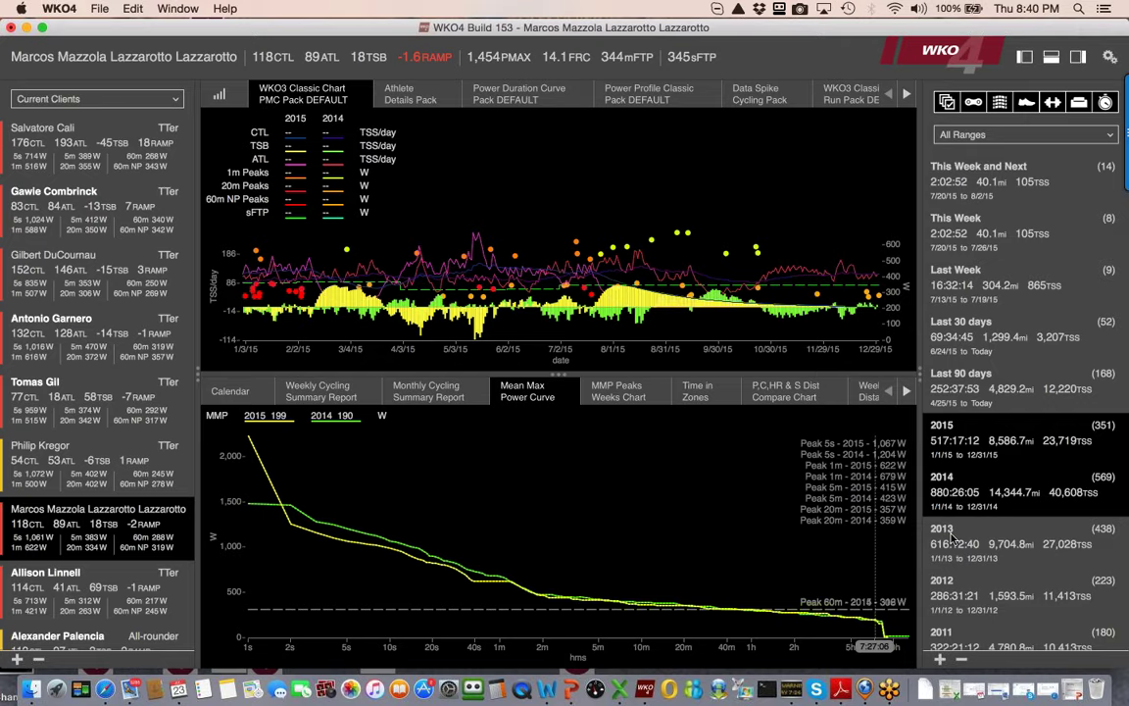
super+click(949, 537)
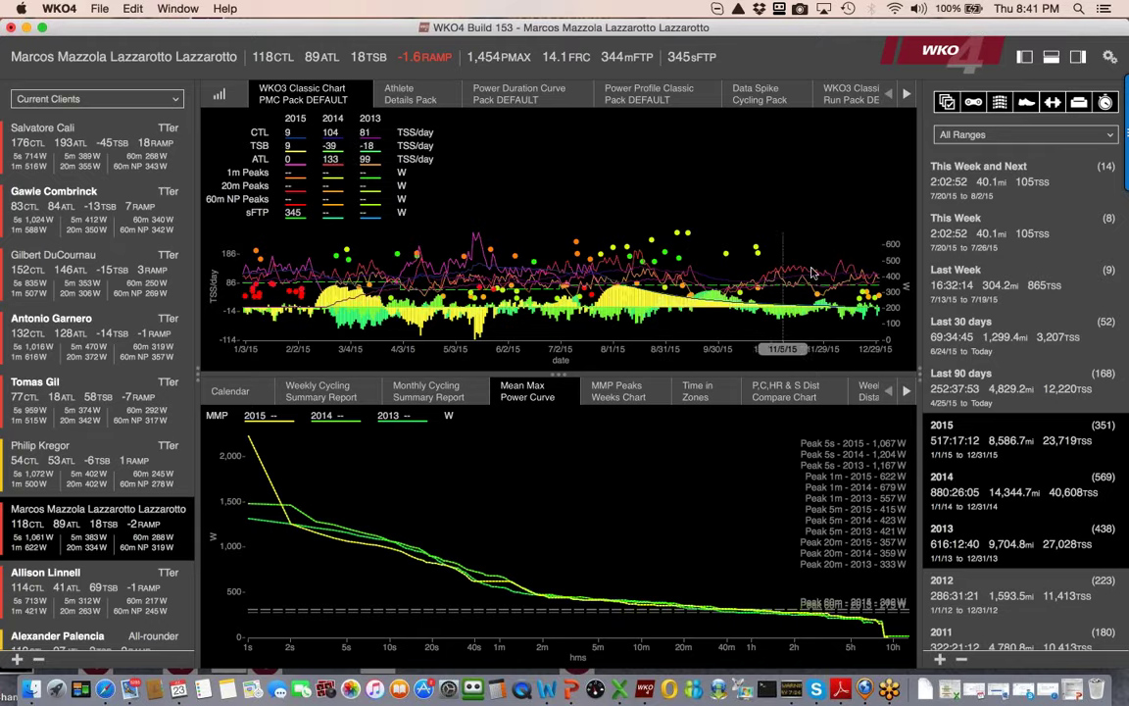
Restrict the charts to the last 30 days and filter the workouts by several sport types, including cycling and running.
click(963, 334)
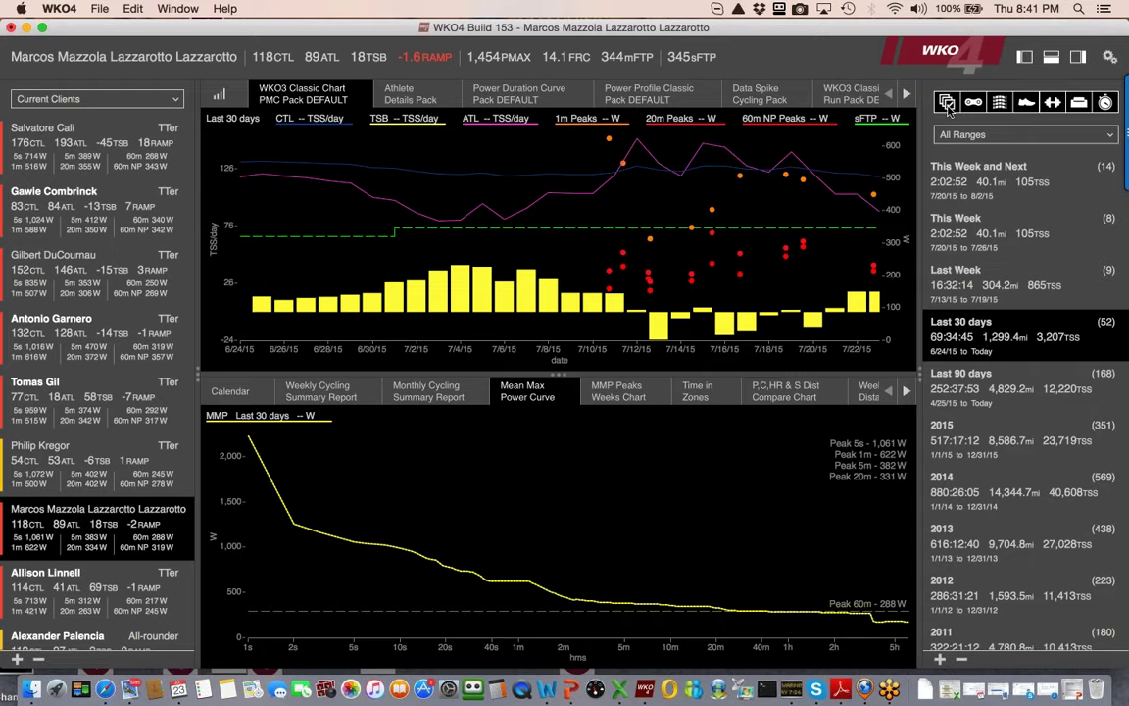
click(1000, 103)
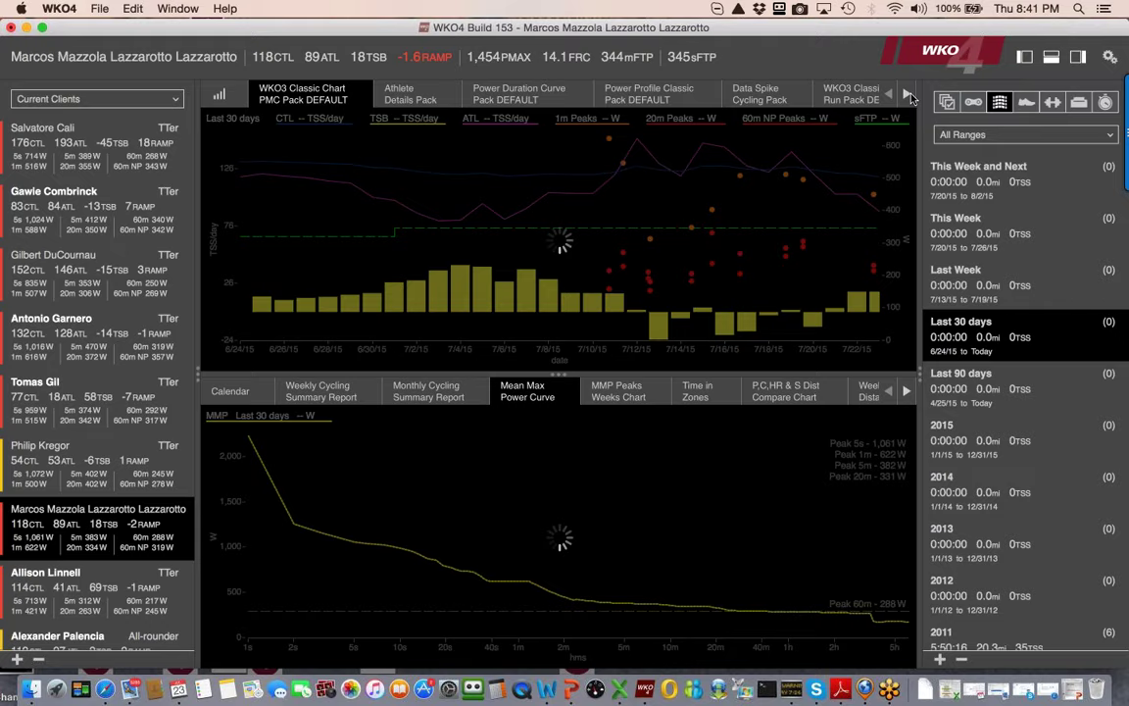
click(1029, 104)
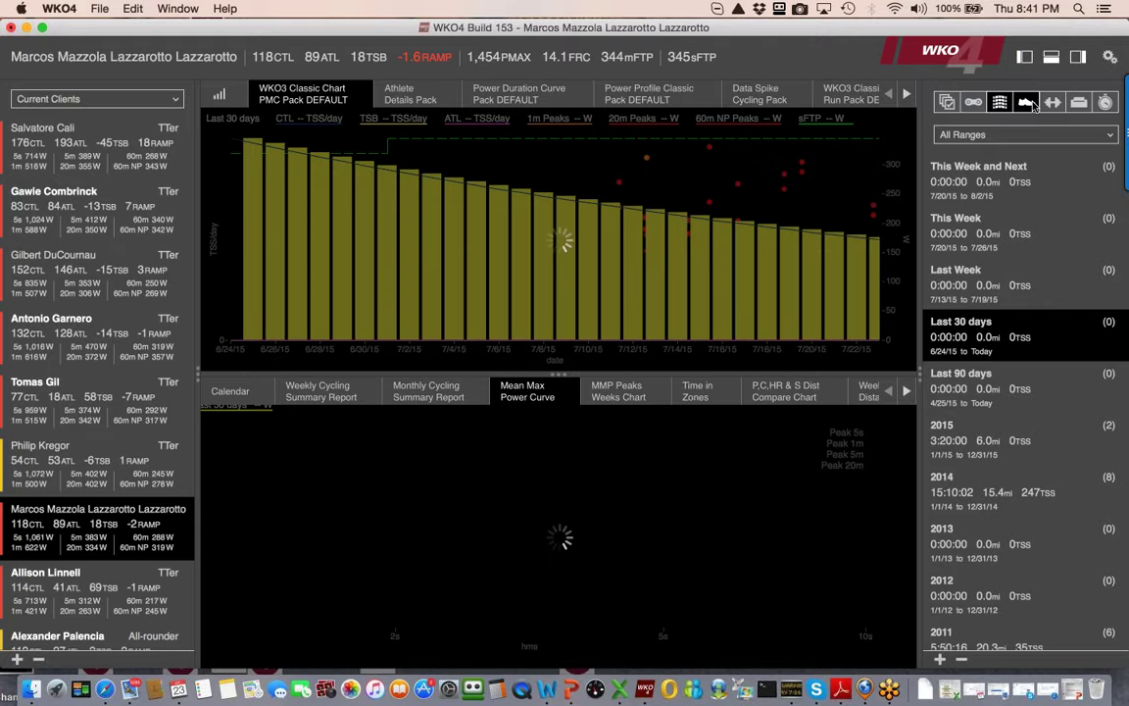
click(975, 104)
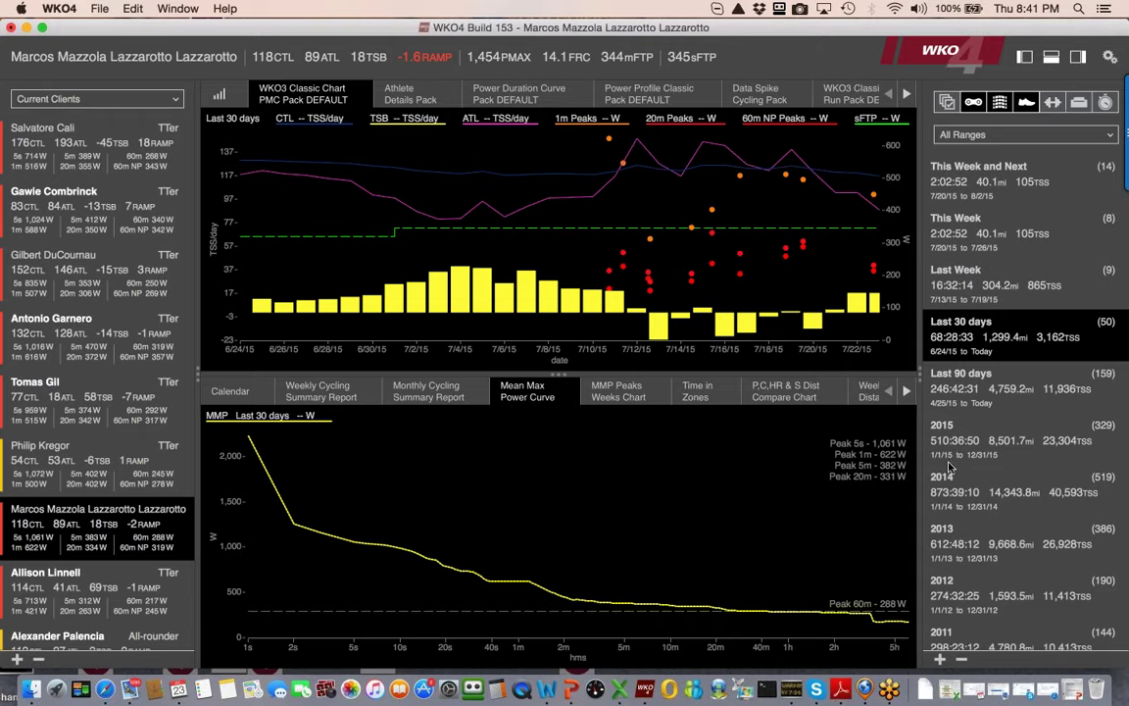
Add a custom athlete range named "March to May 2015".
click(941, 662)
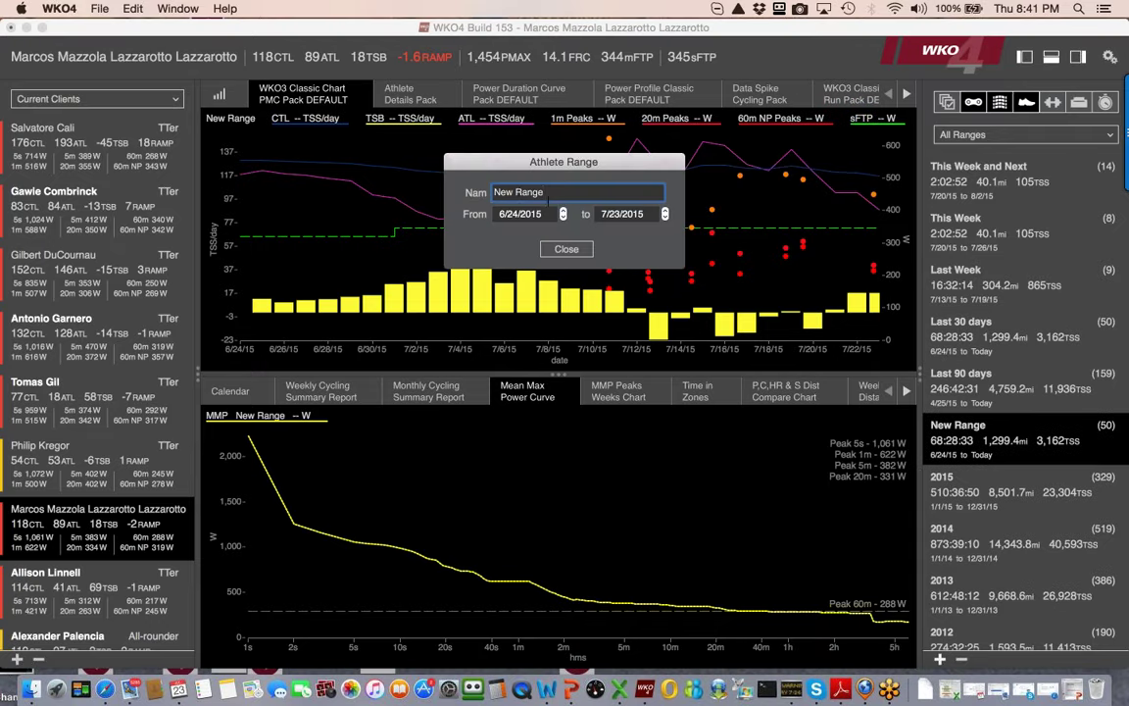
text(Mar)
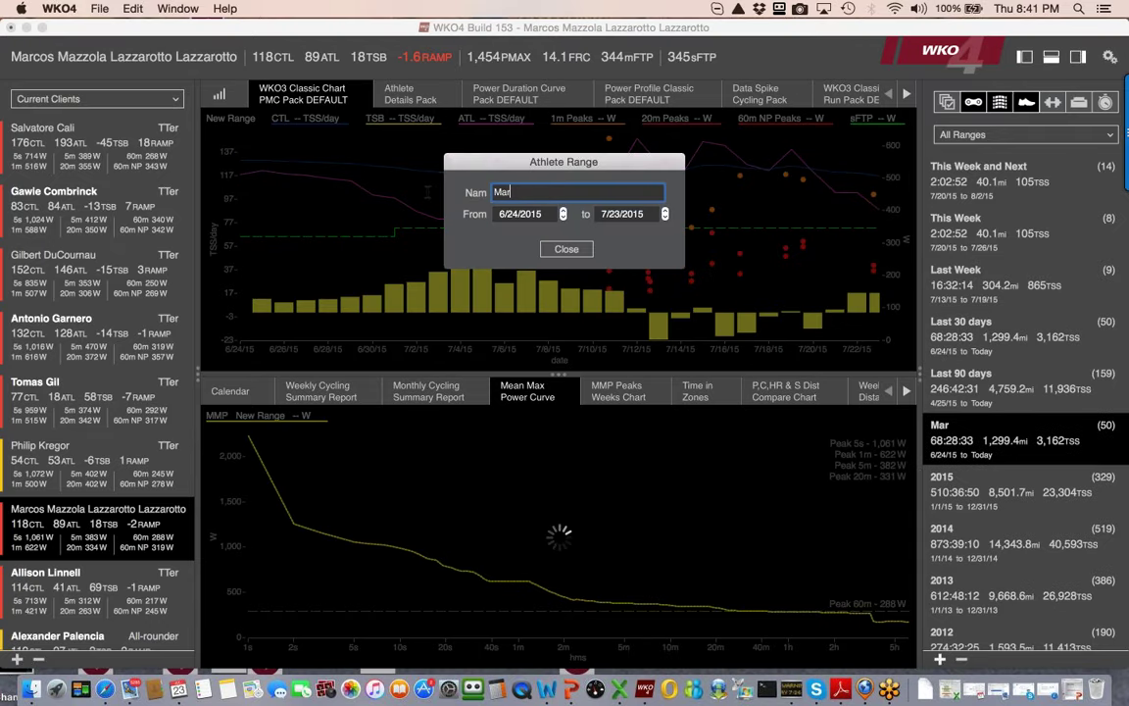
text(ch to Ma)
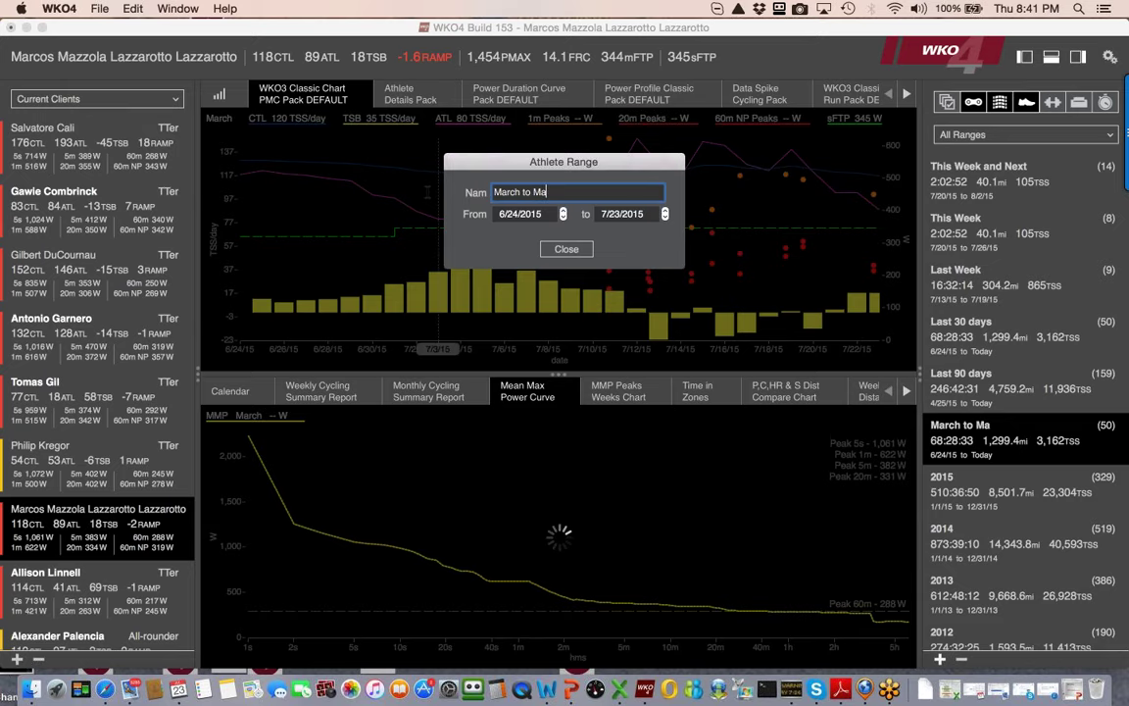
text(y 2015)
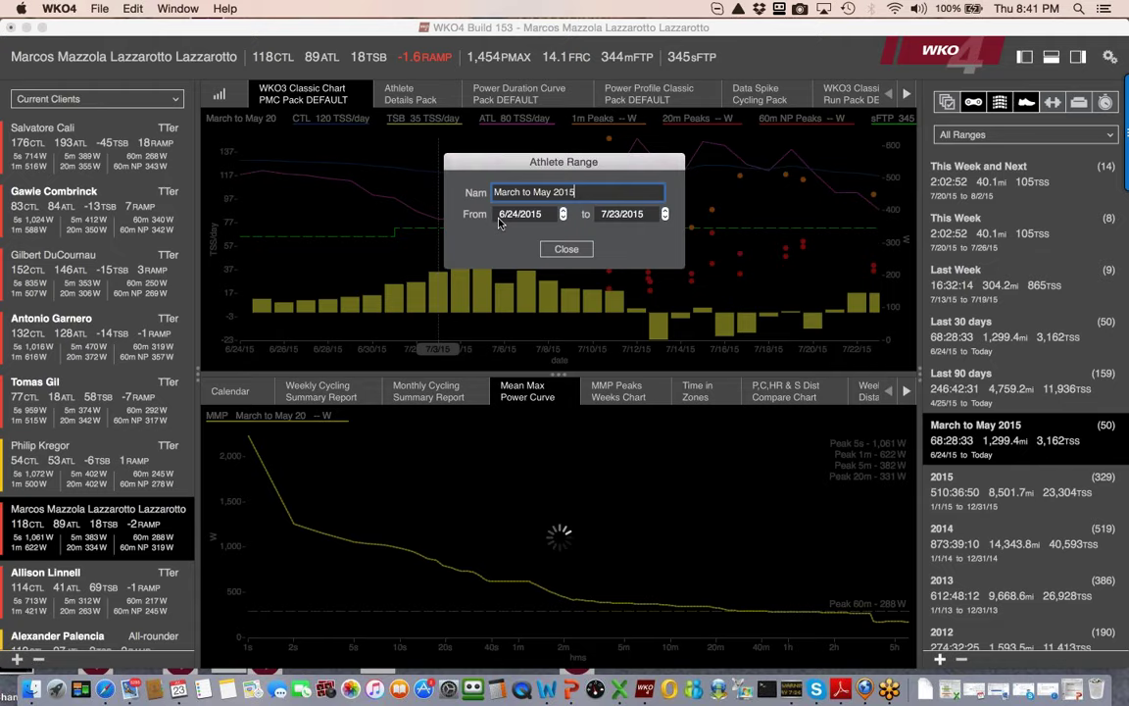
Set the March to May 2015 range to run from 3/1/2015 to 5/1/2015.
key(Tab)
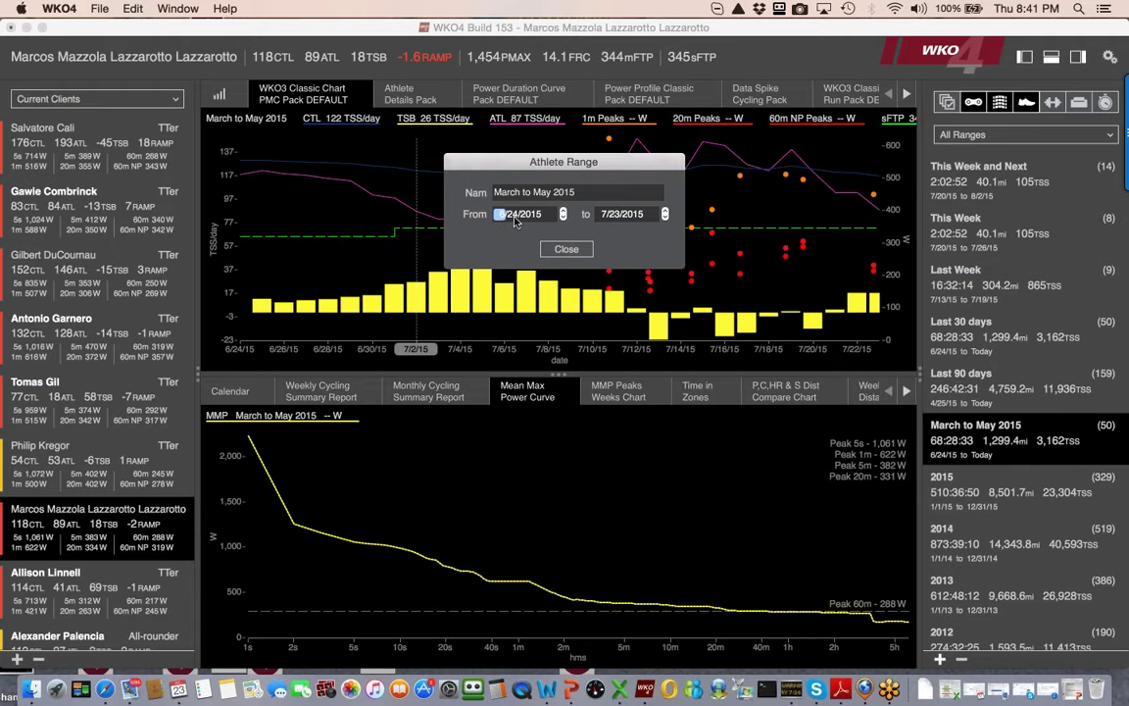
text(3/ )
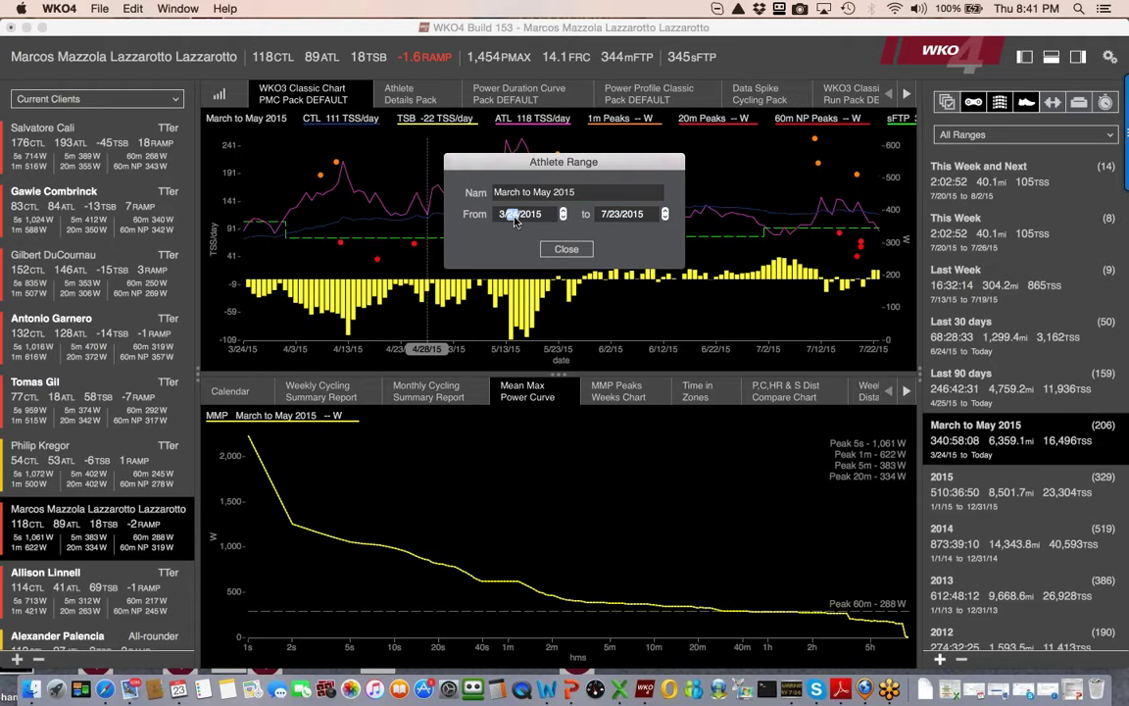
text(1)
click(603, 215)
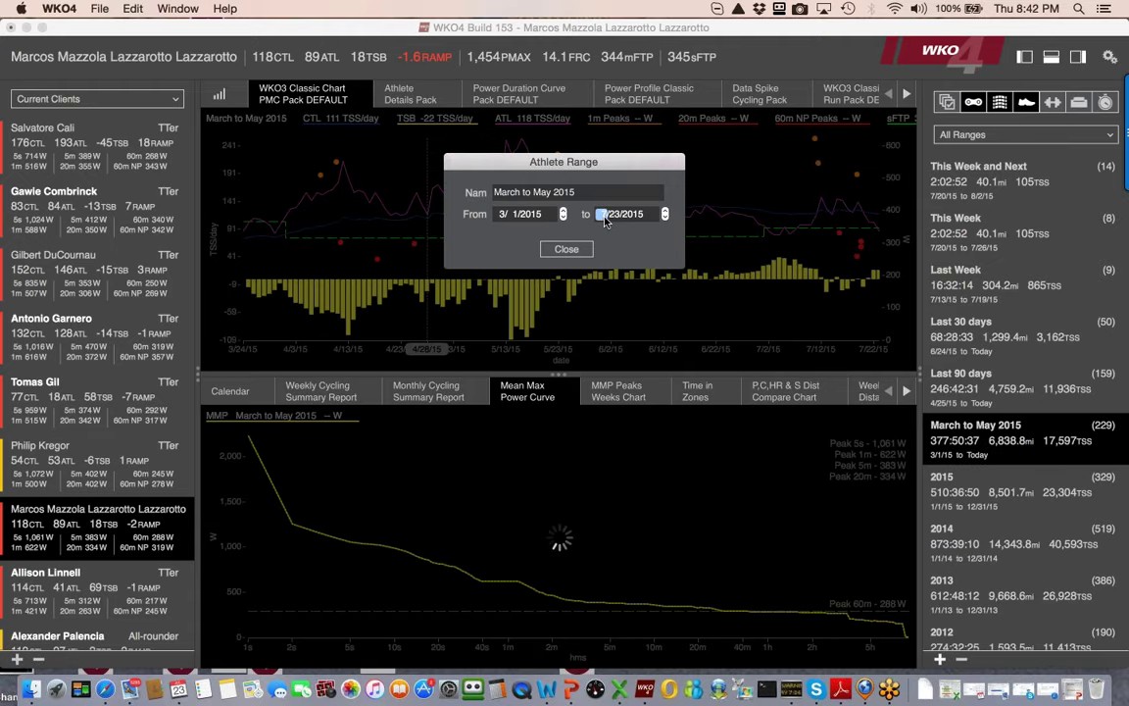
text(5)
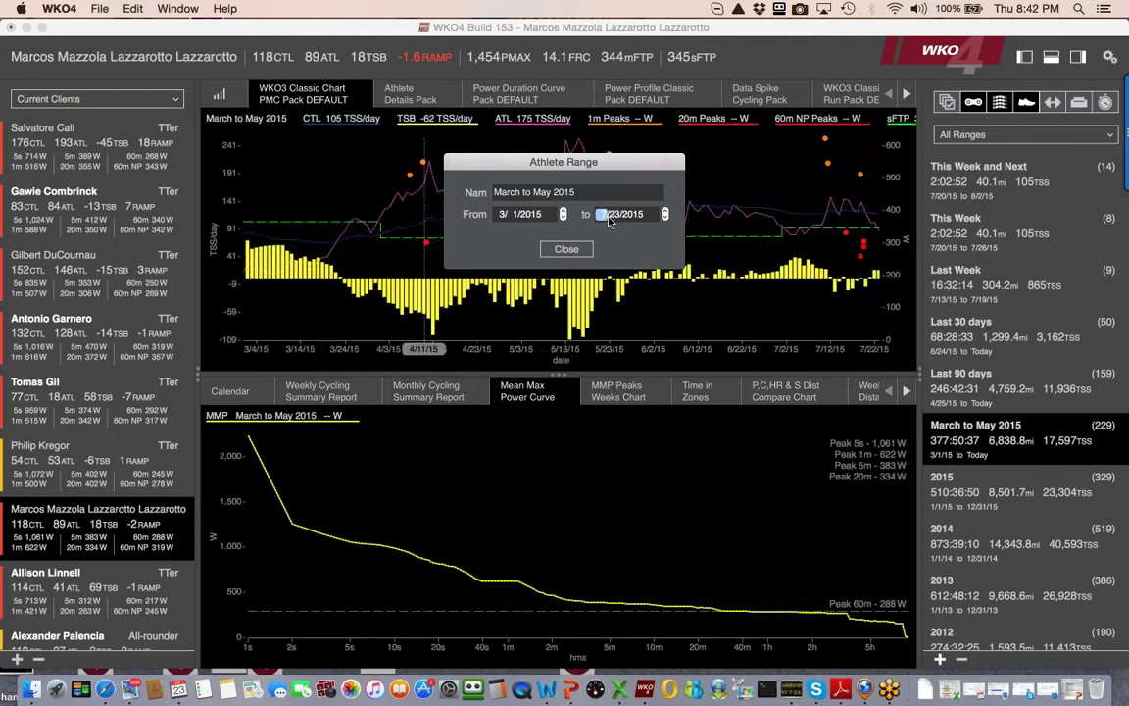
click(617, 214)
text(1)
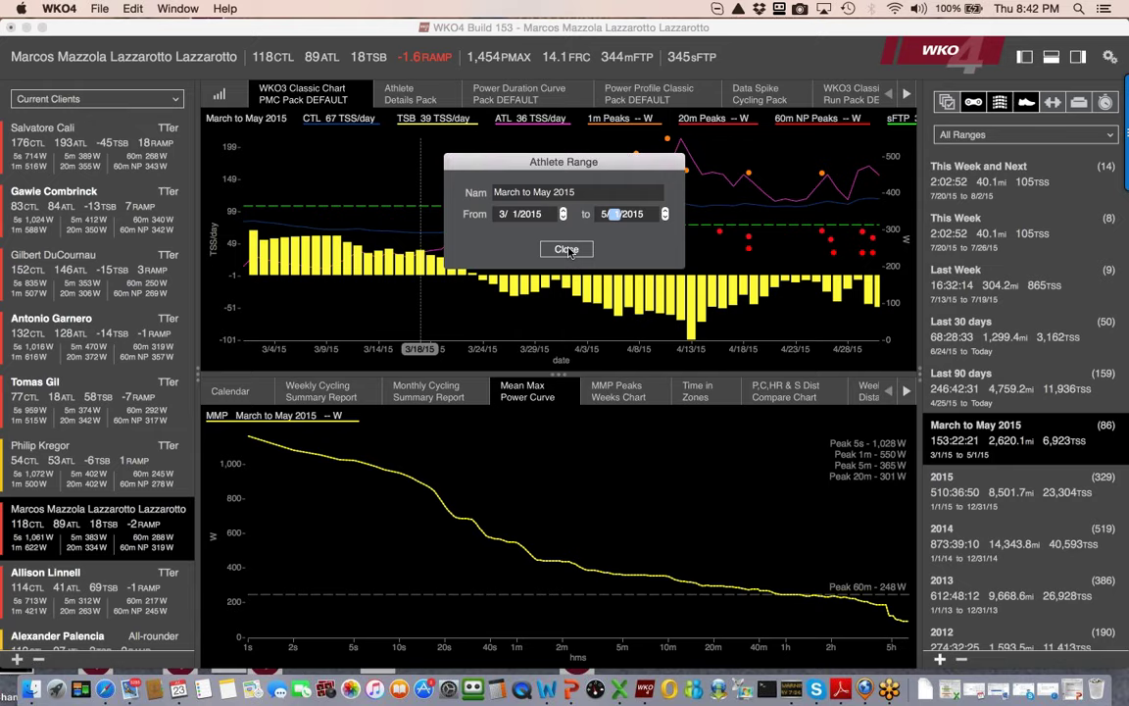
click(566, 249)
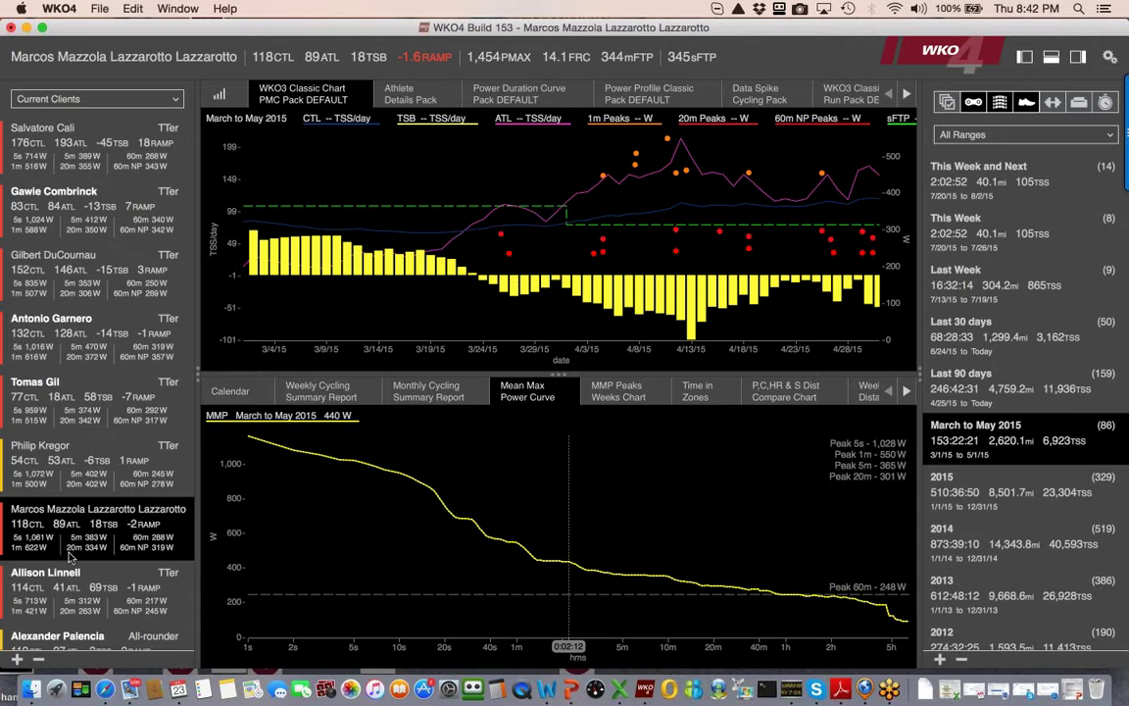
Select the TTer with 89 CTL in Current Clients and overlay the 2015, 2014 and 2013 ranges on the PMC chart.
scroll(68, 557, down, 10)
click(68, 385)
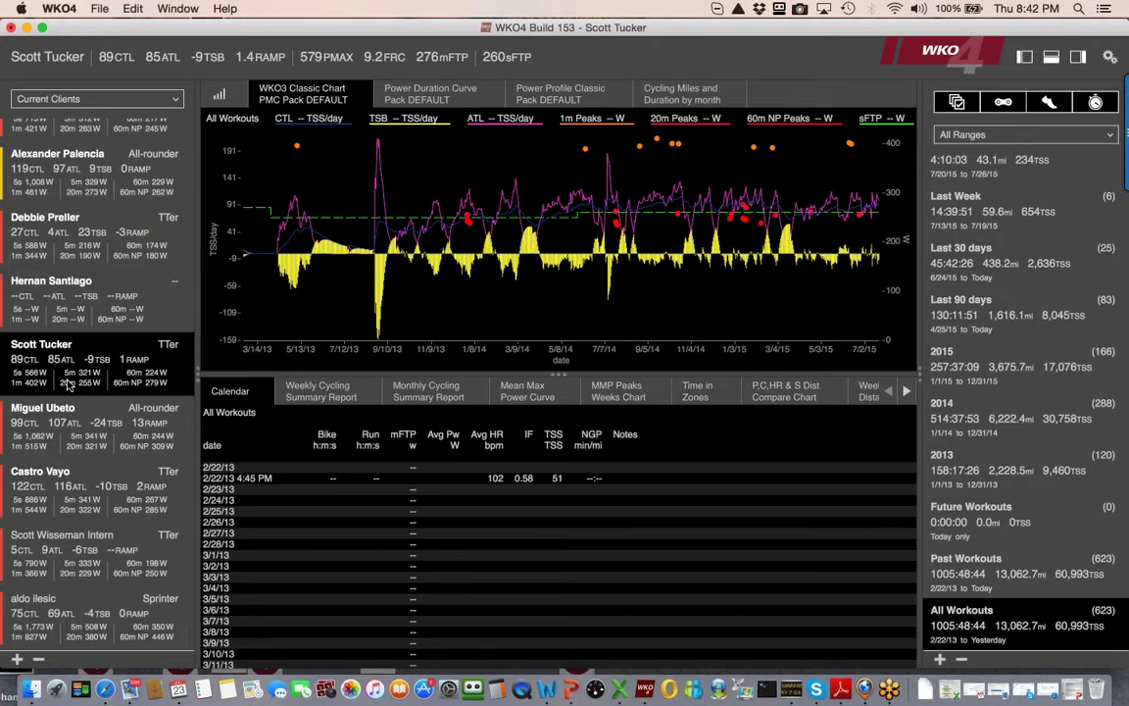
click(966, 359)
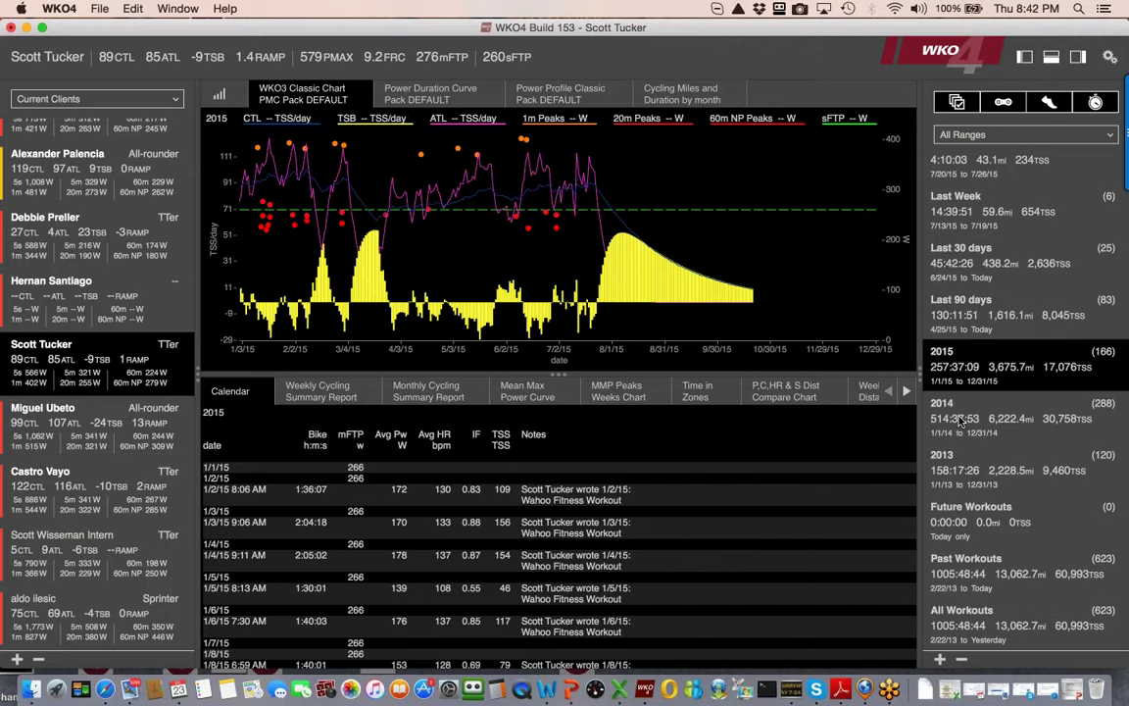
super+click(961, 419)
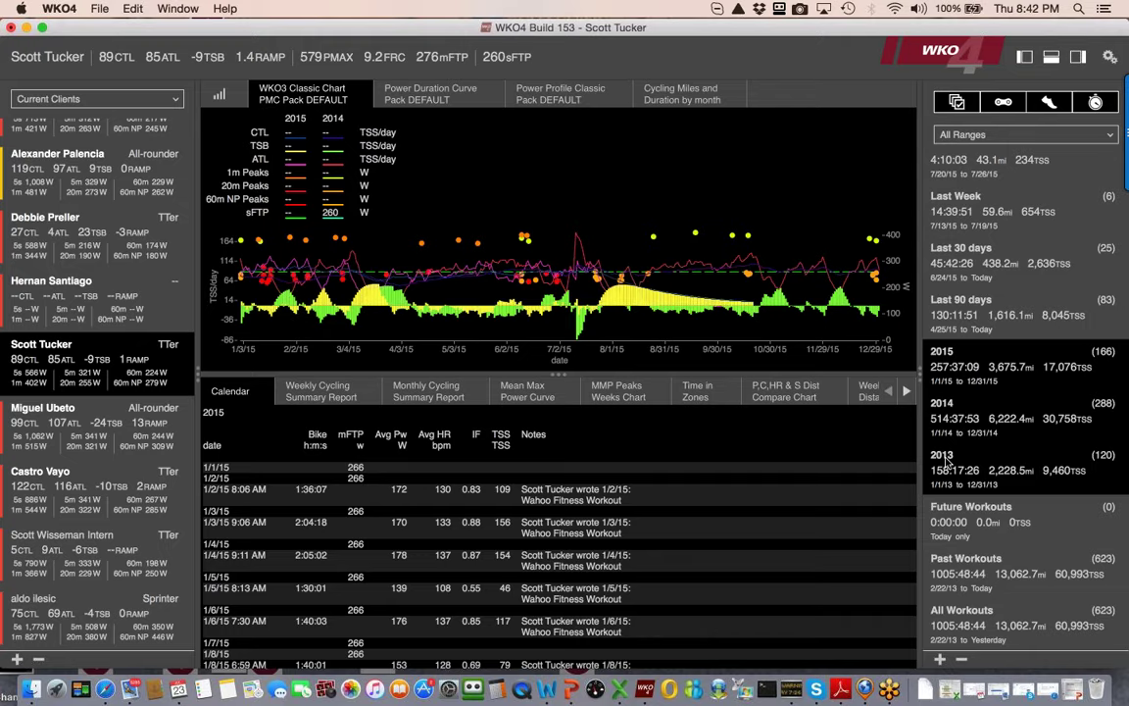
super+click(944, 457)
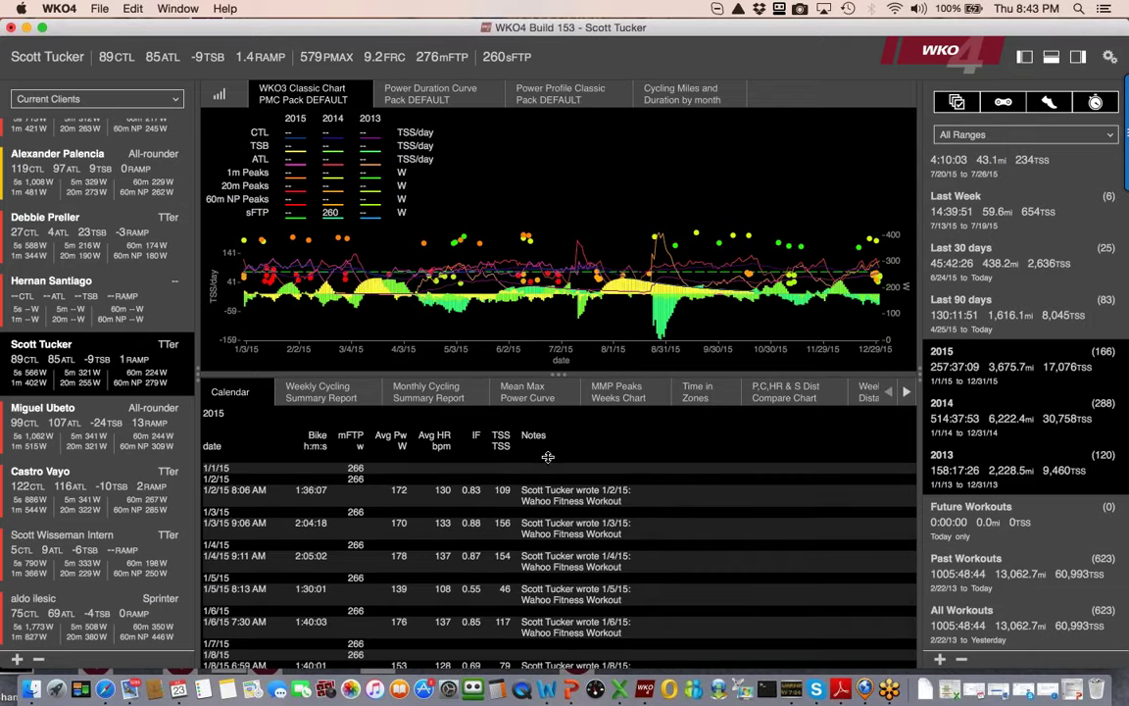
Enlarge the PMC chart area and configure the chart's data series as Zoom and Separate.
drag(467, 375, 466, 550)
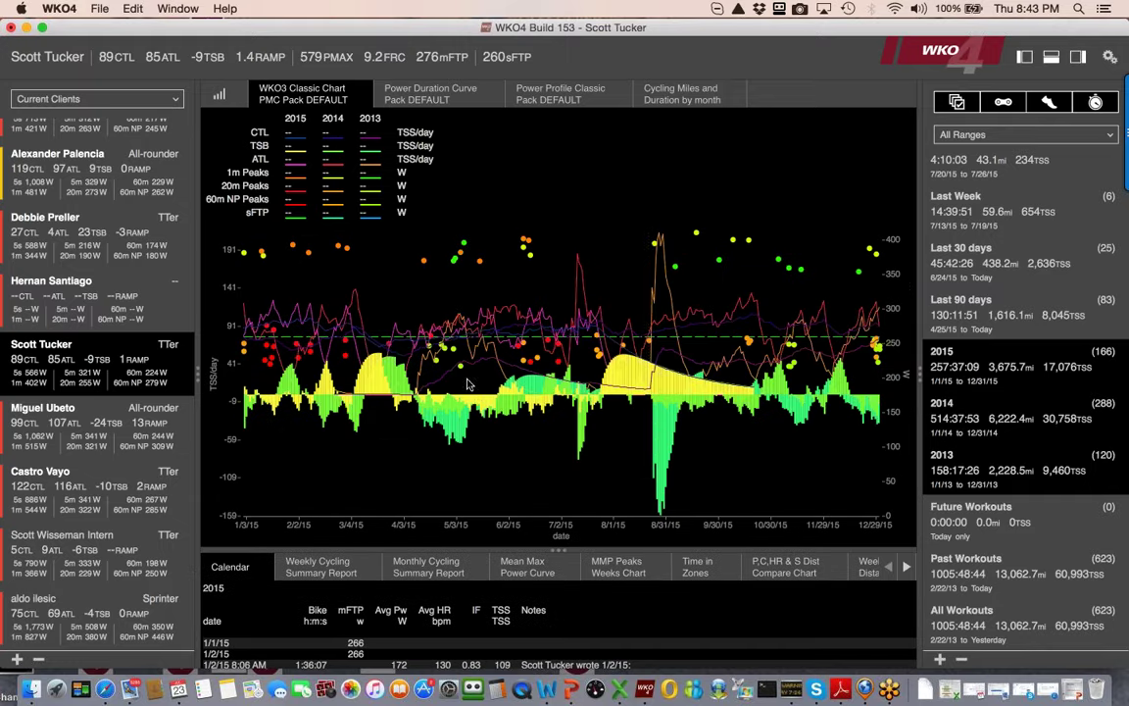
click(366, 99)
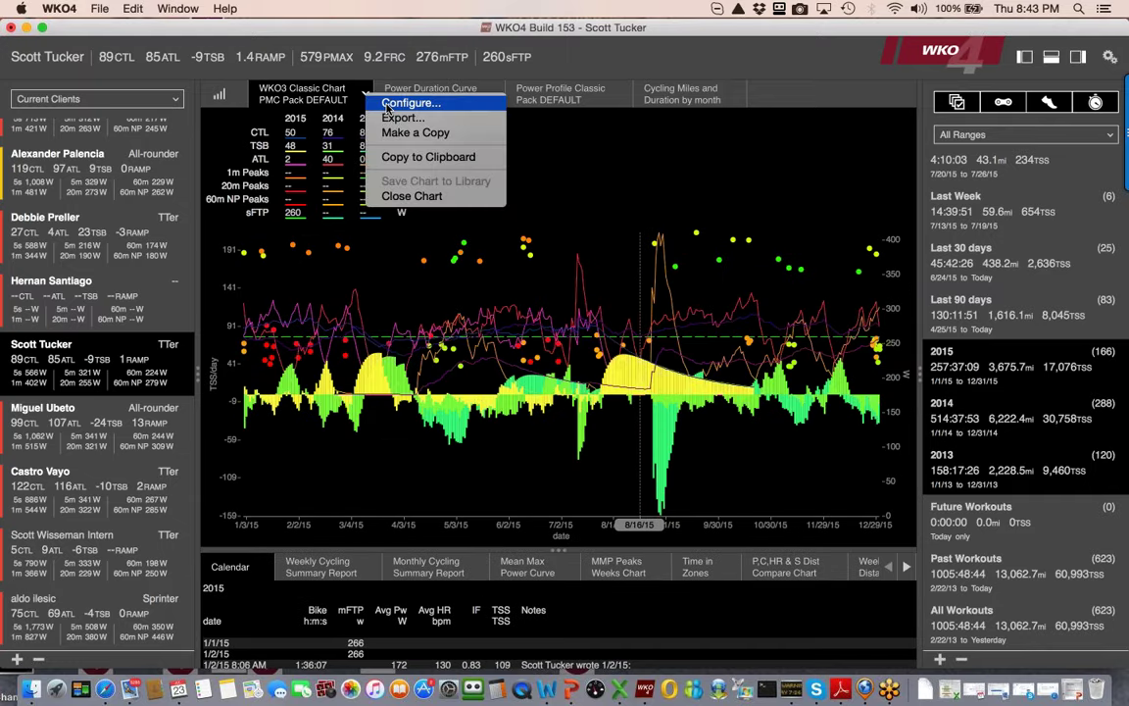
click(402, 103)
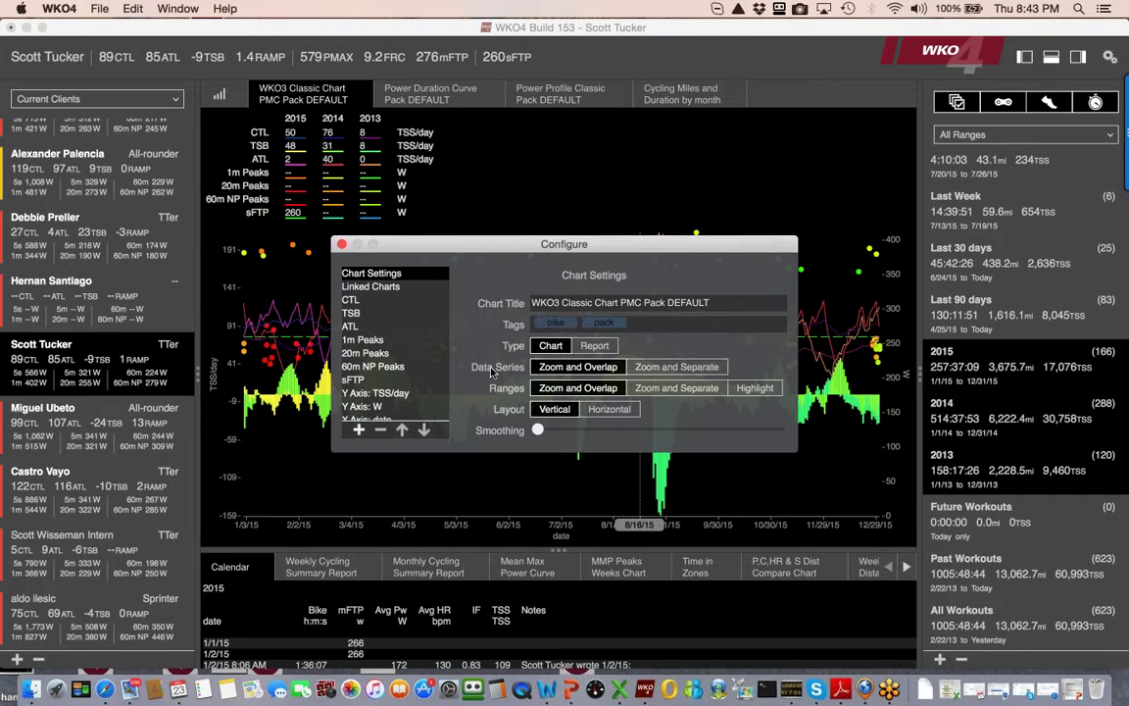
click(670, 371)
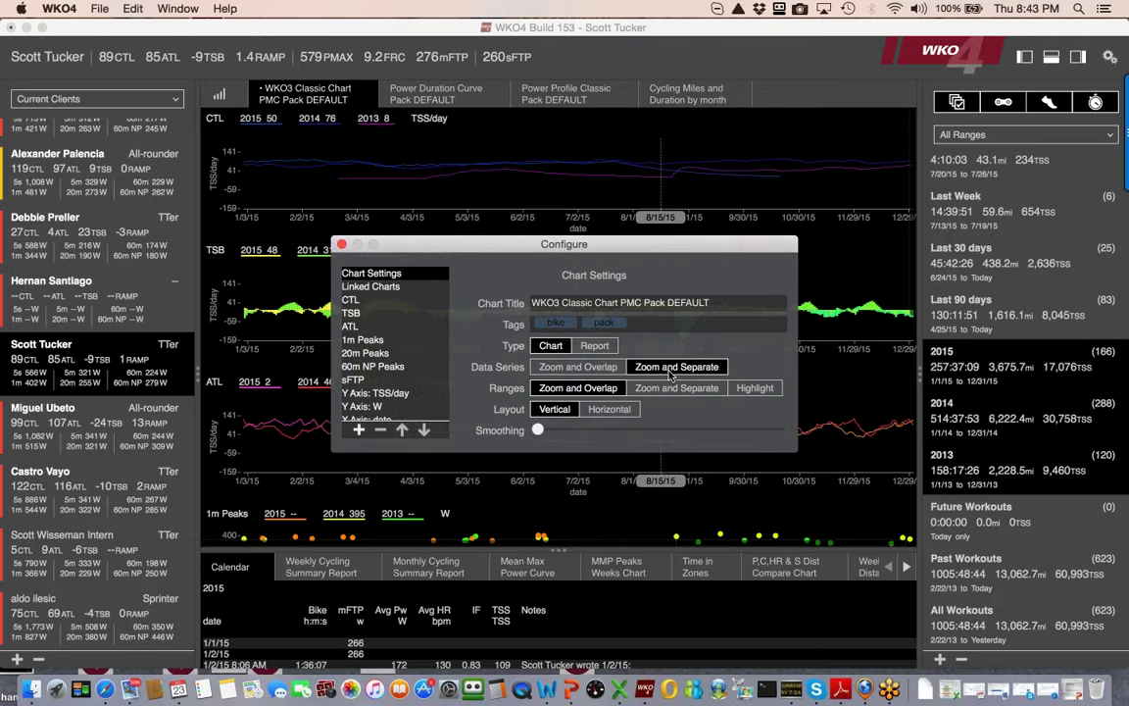
click(414, 187)
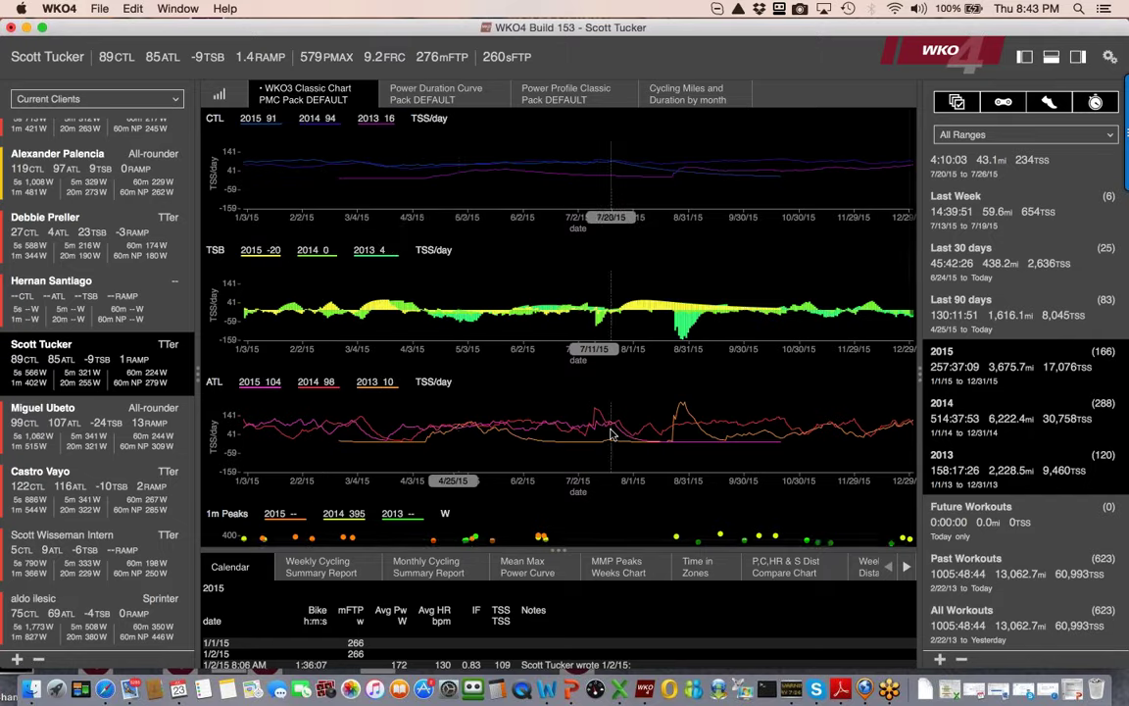
Review the separate PMC charts, compare 2015 with 2013 on them, and limit the comparison to 2014 and 2013.
scroll(603, 434, down, 6)
scroll(610, 434, down, 4)
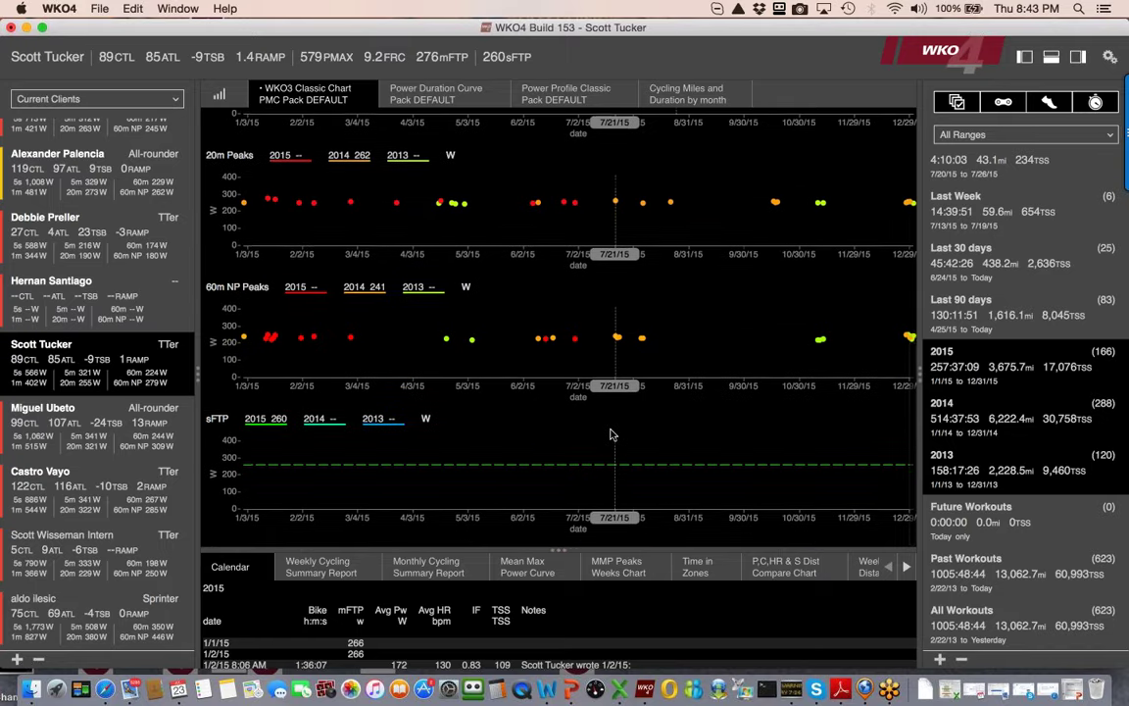
scroll(610, 435, up, 10)
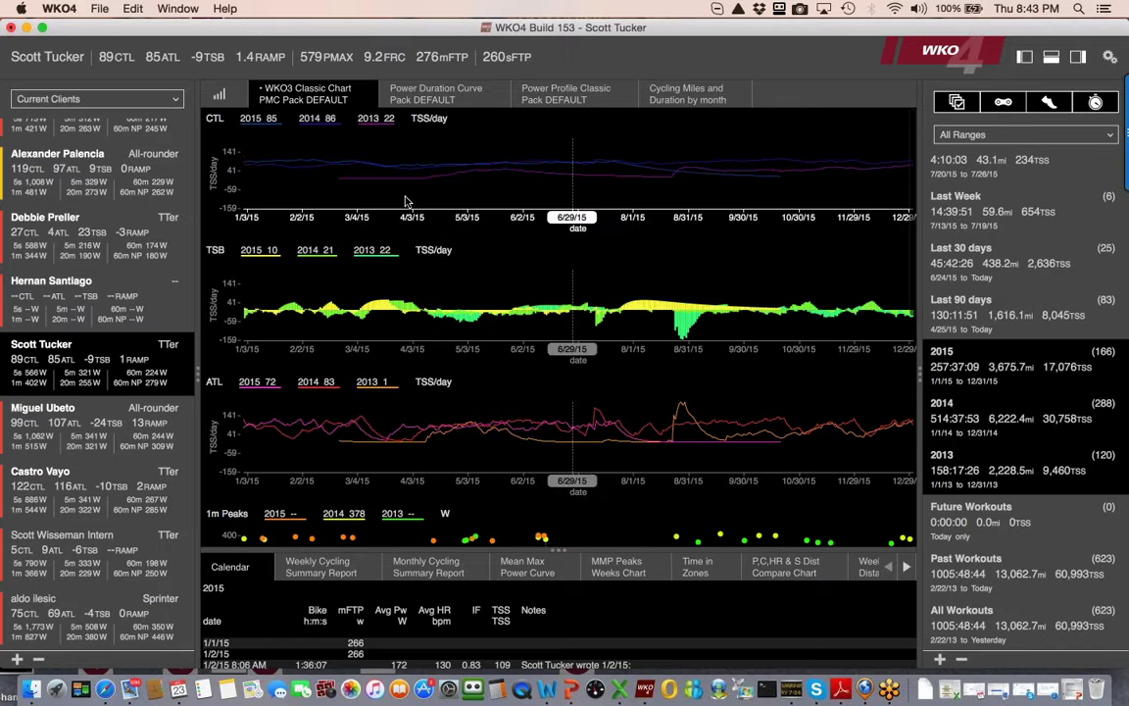
super+click(968, 417)
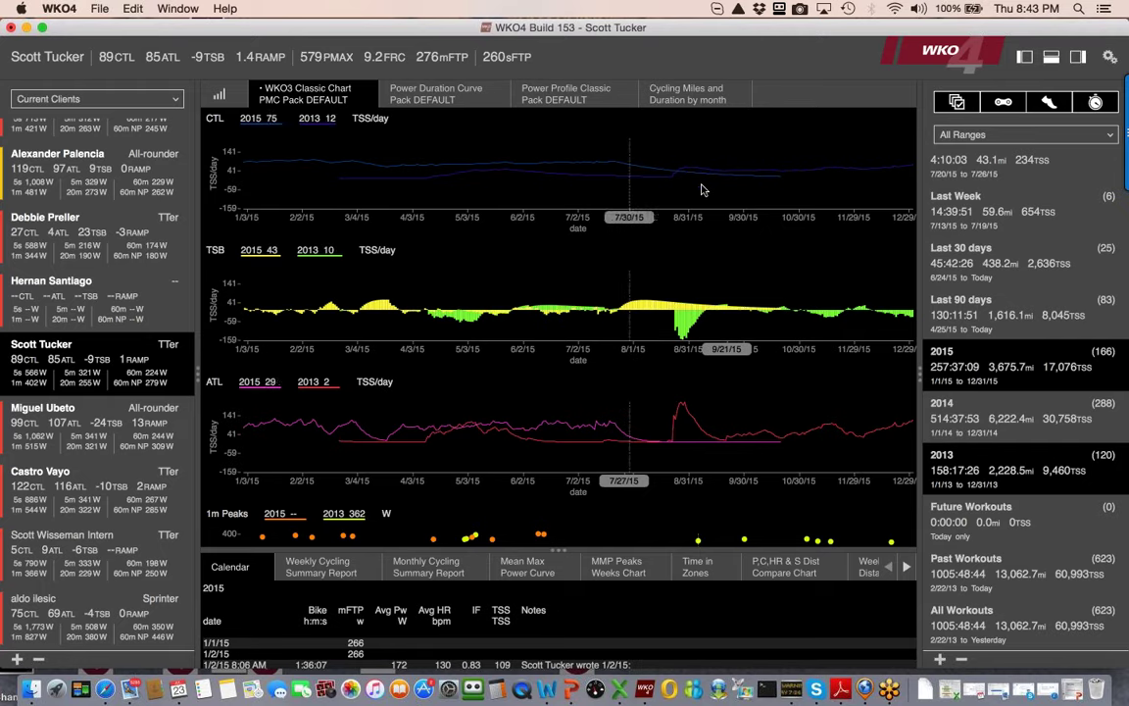
click(960, 410)
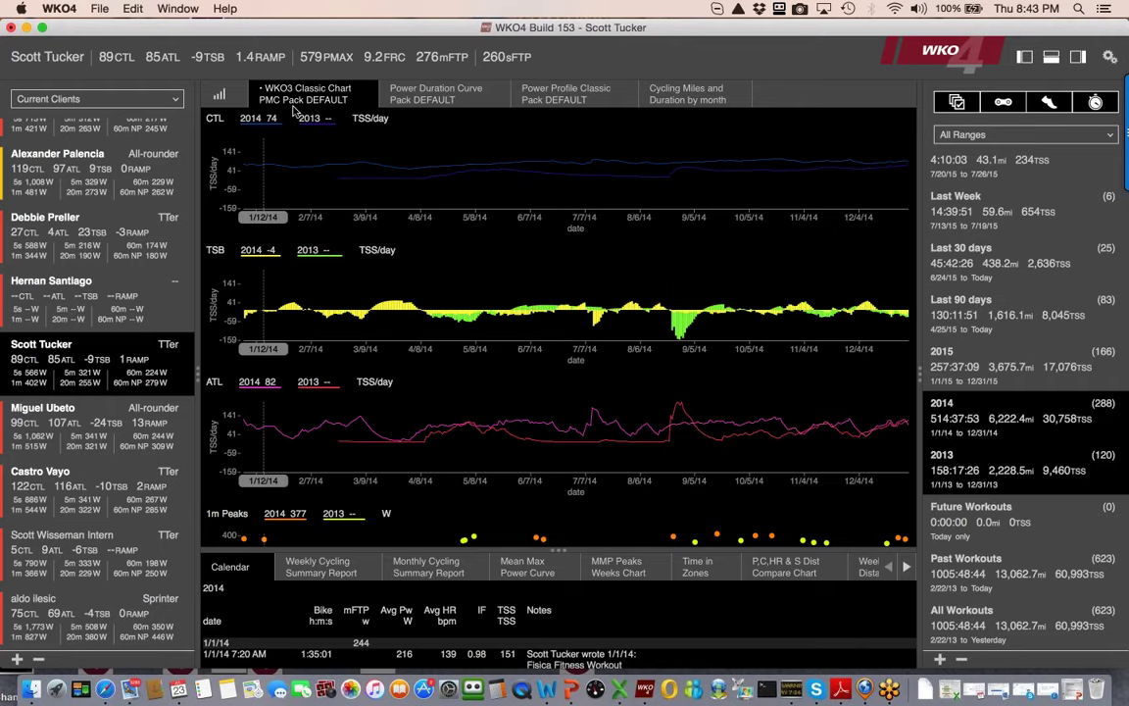
Search the chart library for "athl" and add the Athlete Details Pack for the athlete.
click(221, 97)
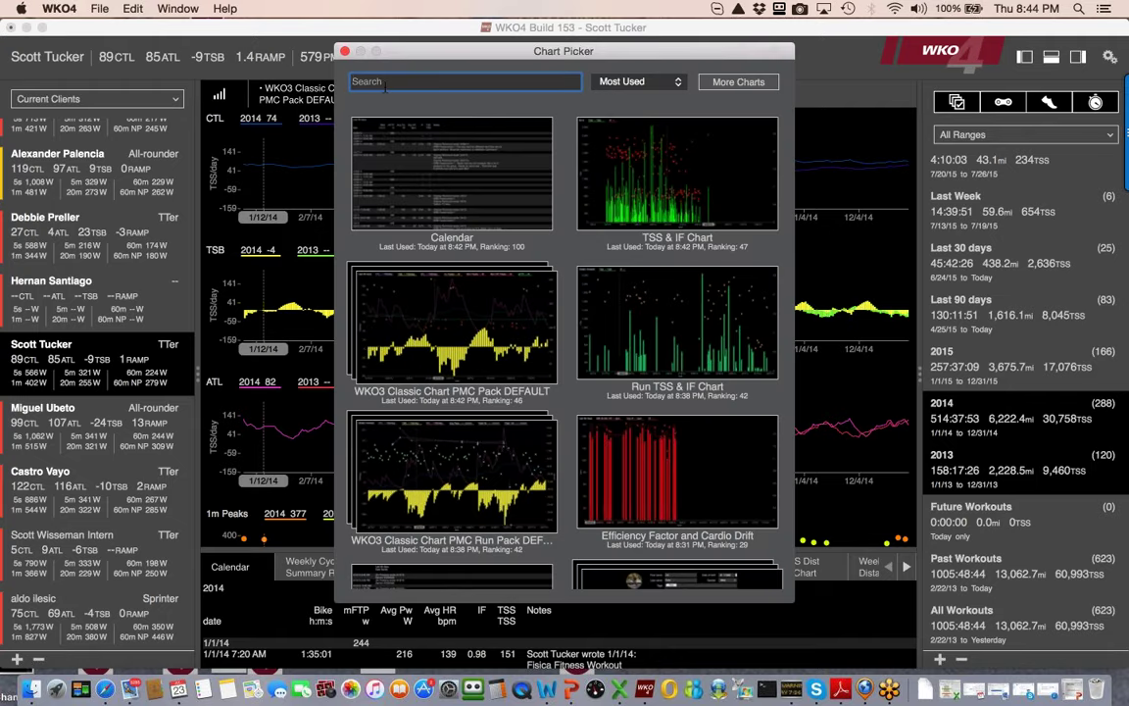
text(athl)
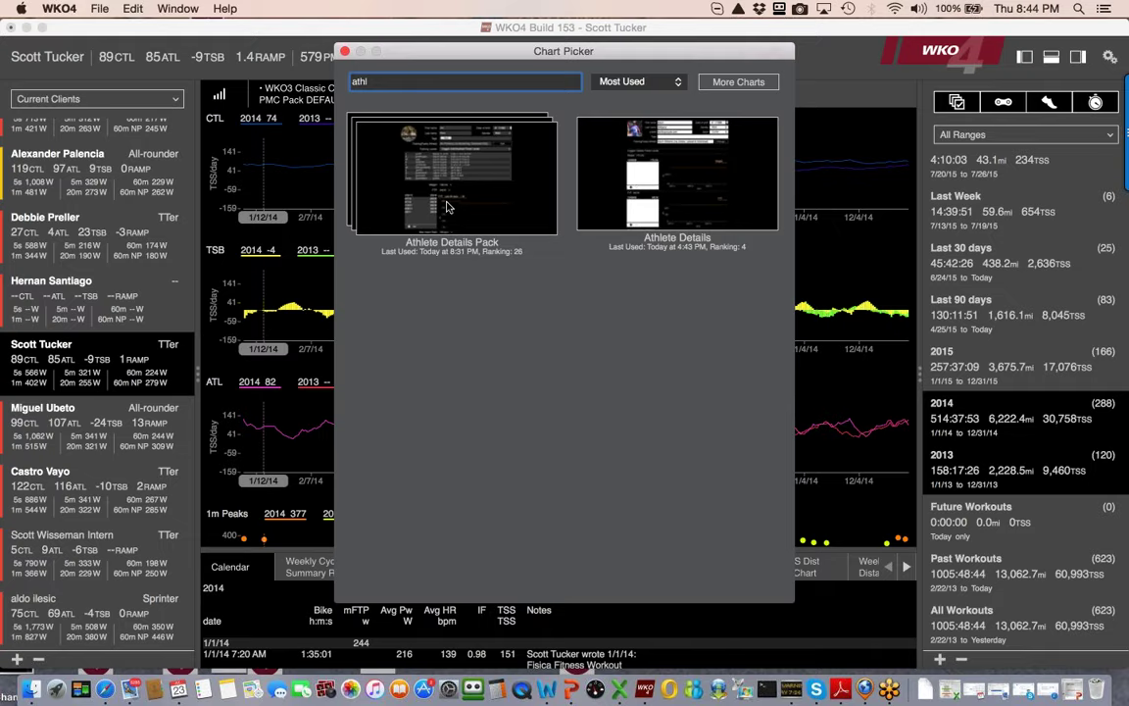
double_click(447, 207)
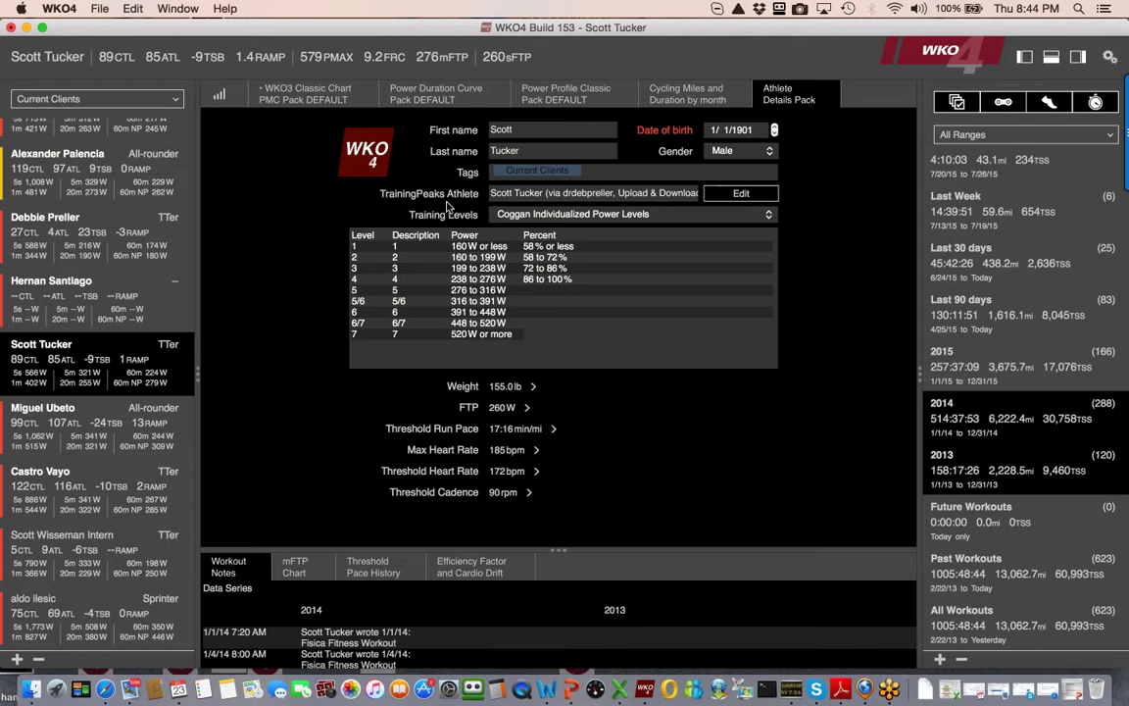
Edit the athlete's TrainingPeaks link and replace the username with another account's username.
click(730, 199)
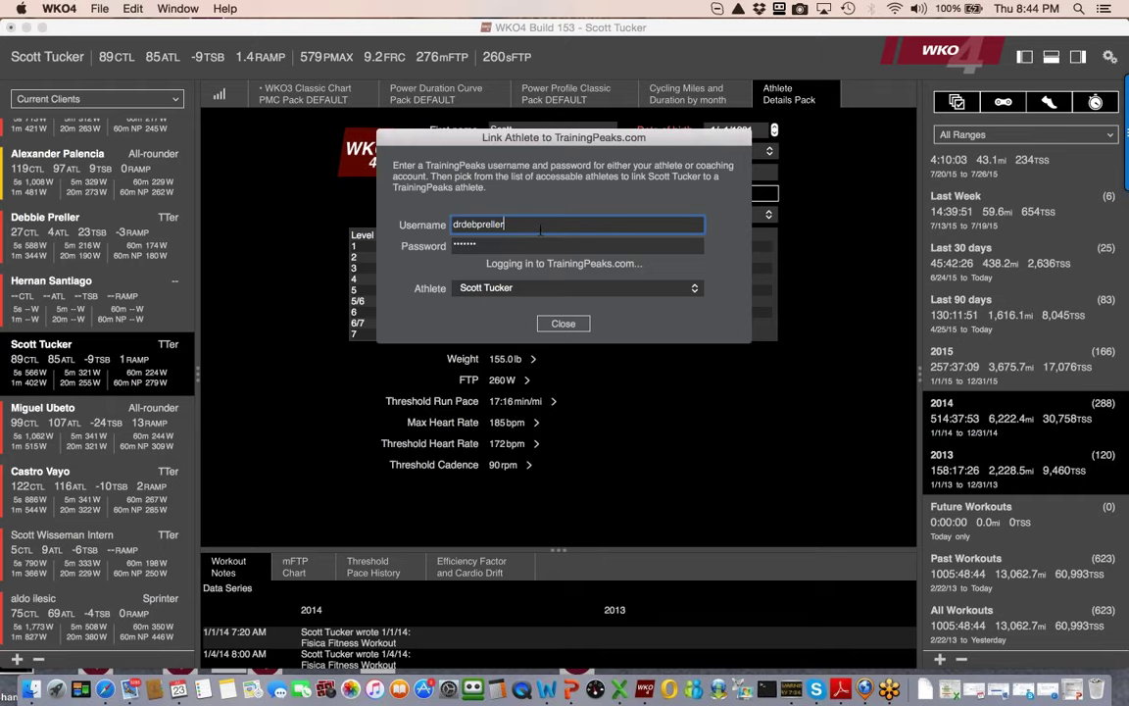
key(BackSpace)
key(BackSpace)
key(BackSpace)
key(BackSpace)
key(BackSpace)
key(BackSpace)
key(BackSpace)
key(BackSpace)
key(BackSpace)
key(BackSpace)
key(BackSpace)
key(BackSpace)
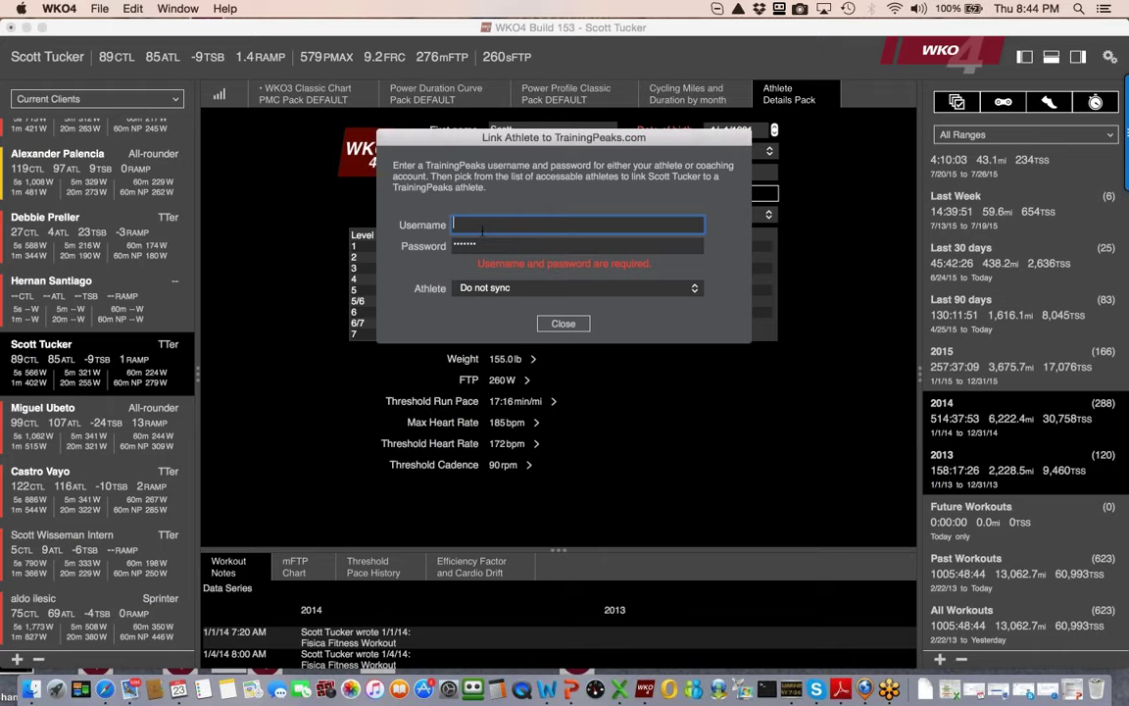
text(rexmbs)
Review the athlete choices available for the TrainingPeaks link and close the link settings.
click(692, 290)
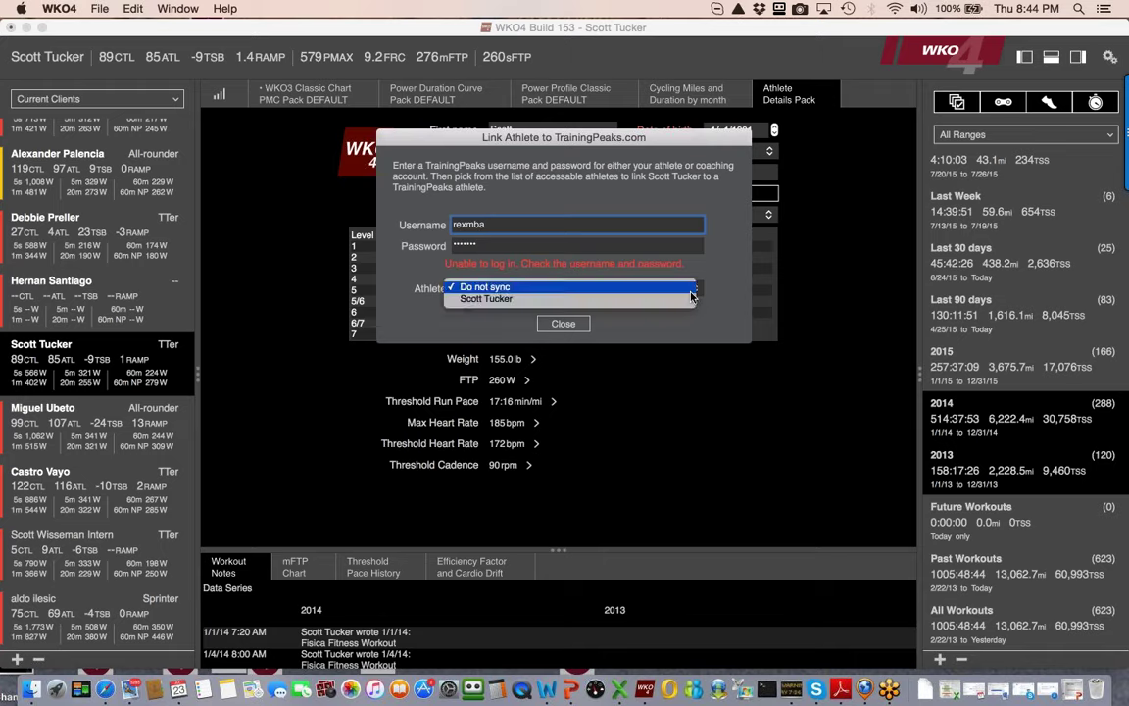
click(567, 331)
click(564, 325)
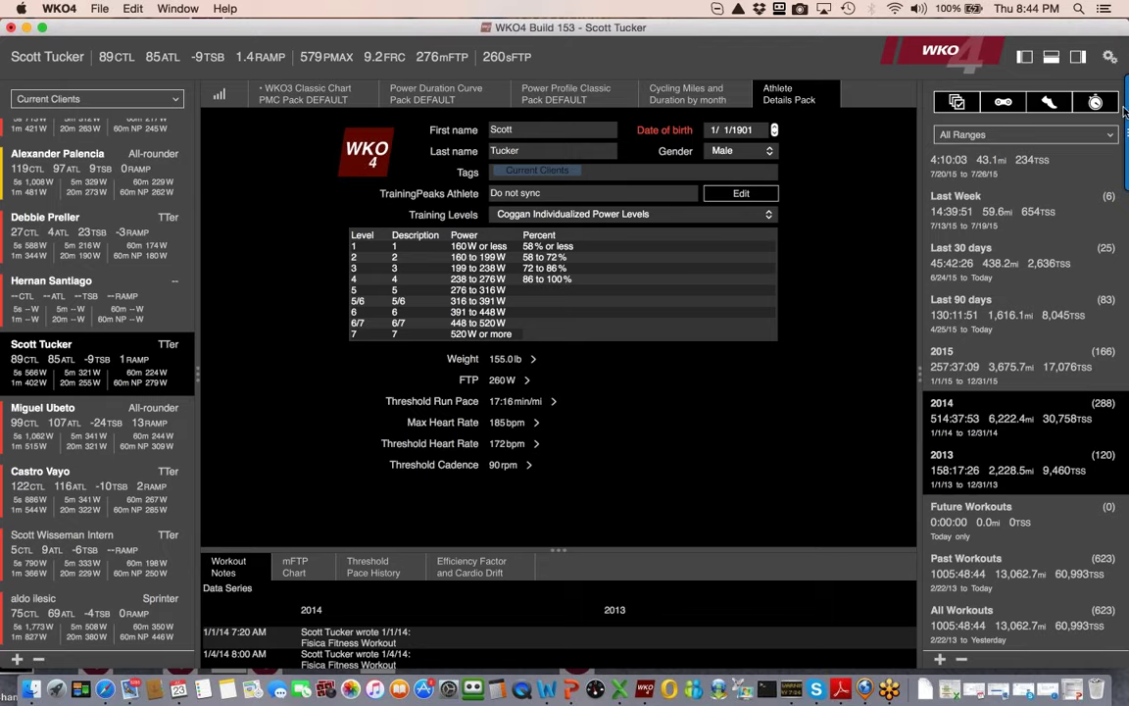
Review the WKO4 preferences, including the choices for when to sync with TrainingPeaks, and close them without changes.
click(1110, 57)
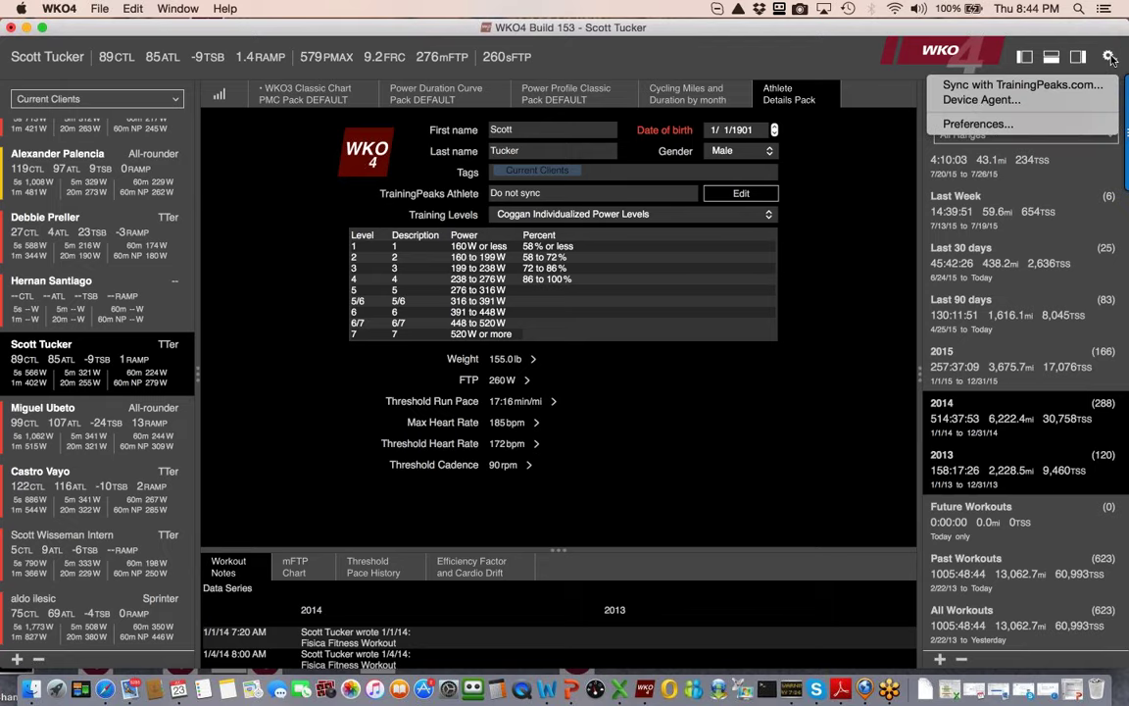
click(963, 125)
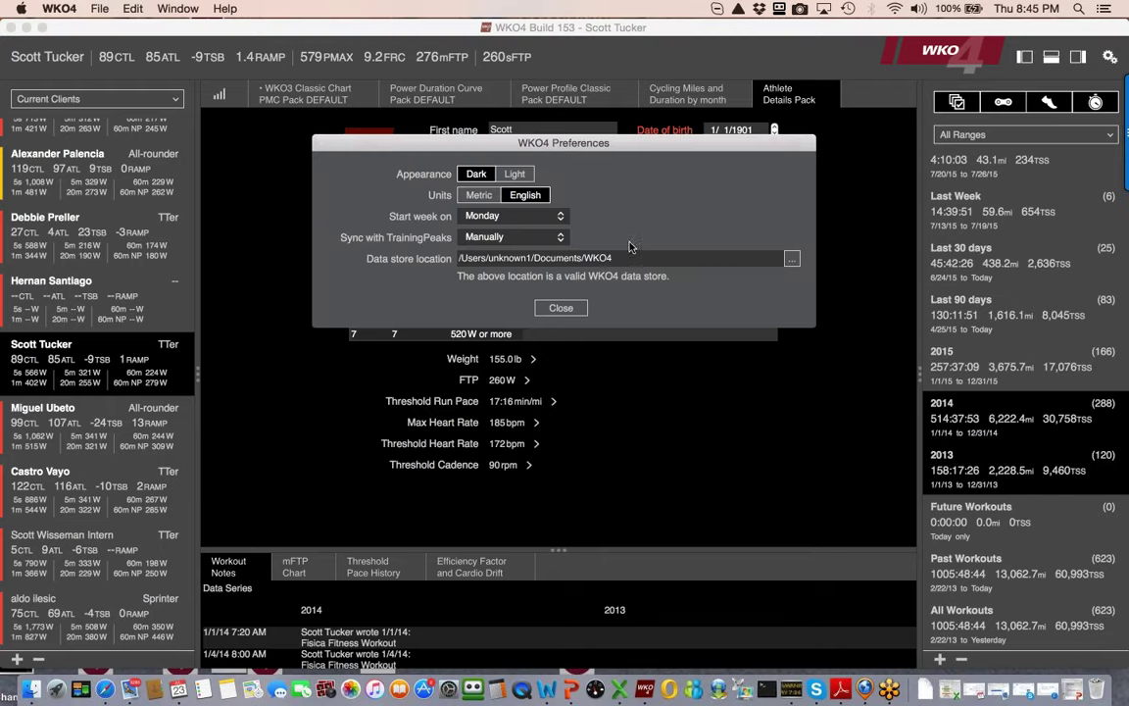
click(567, 240)
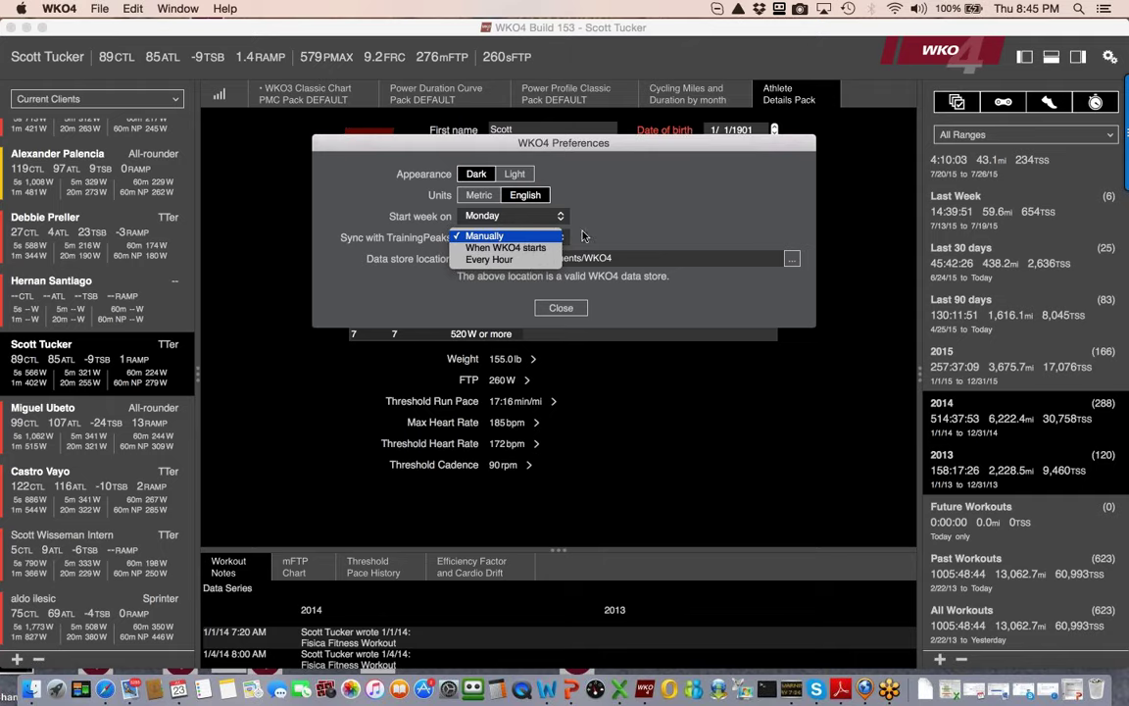
click(521, 281)
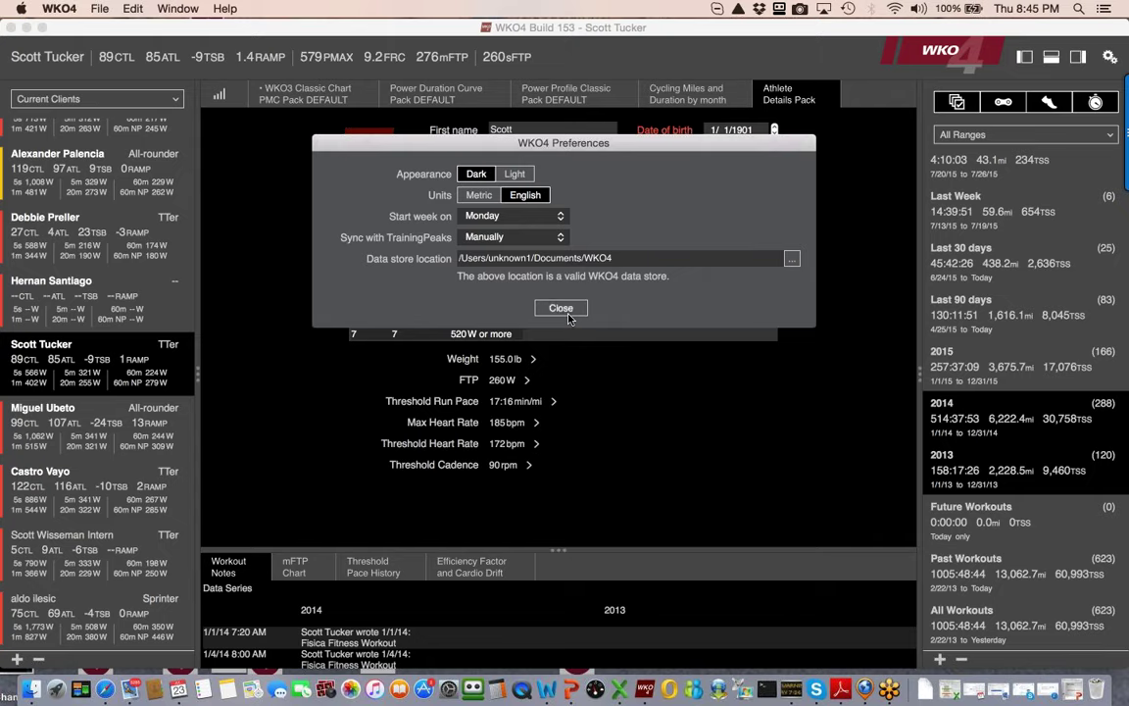
click(562, 310)
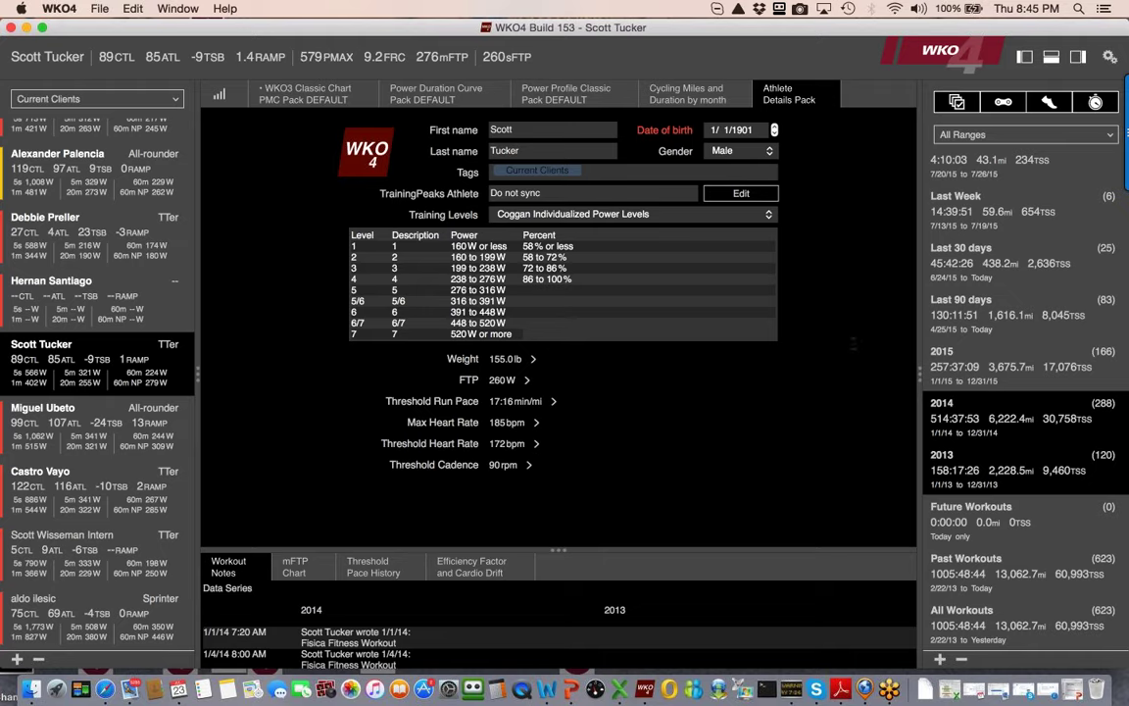
Set the WKO3 Classic Chart PMC Pack's data series to Zoom and Overlap and show only the 2015 range.
click(331, 100)
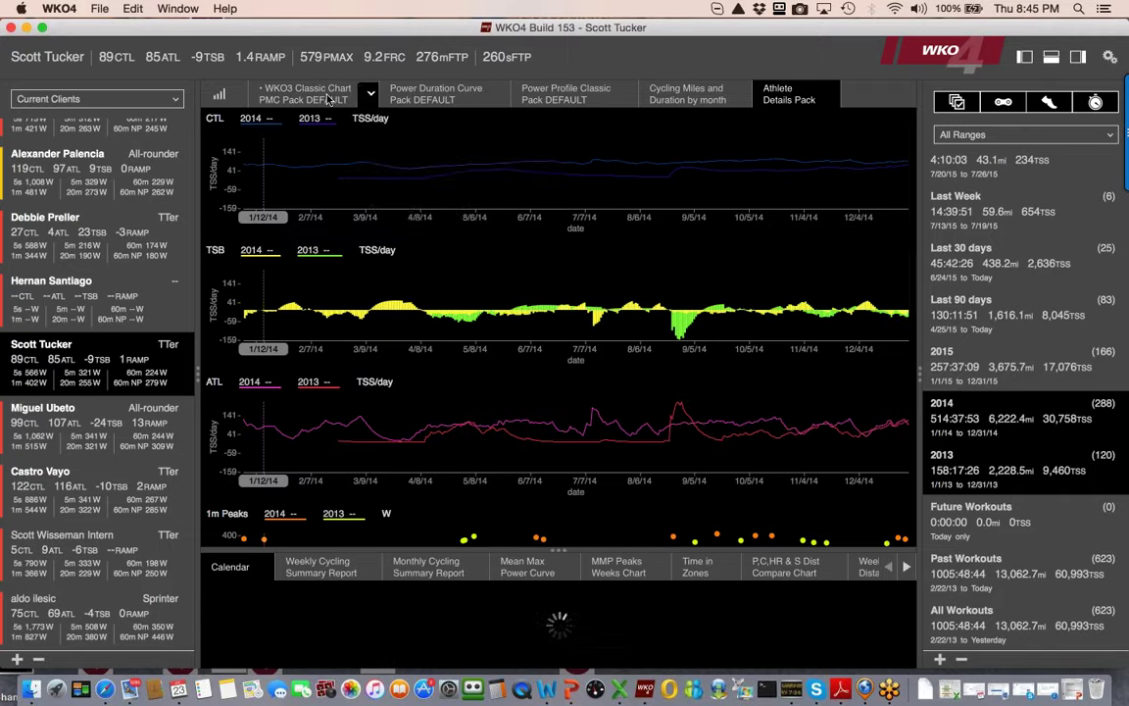
click(371, 93)
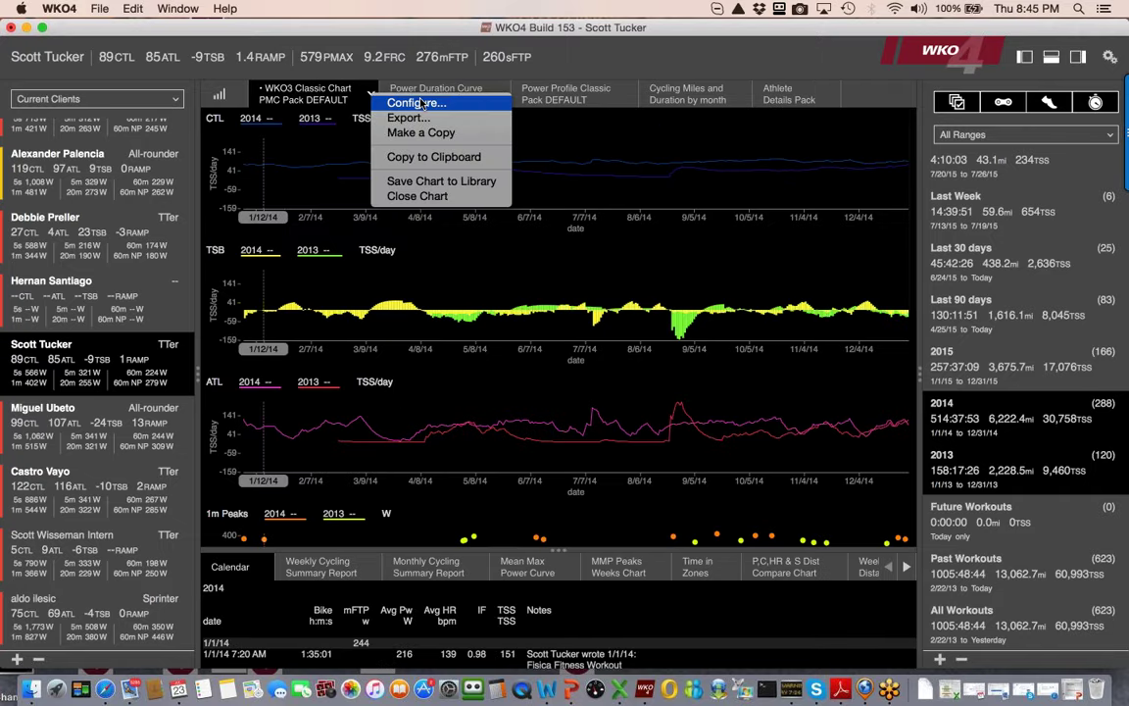
click(420, 104)
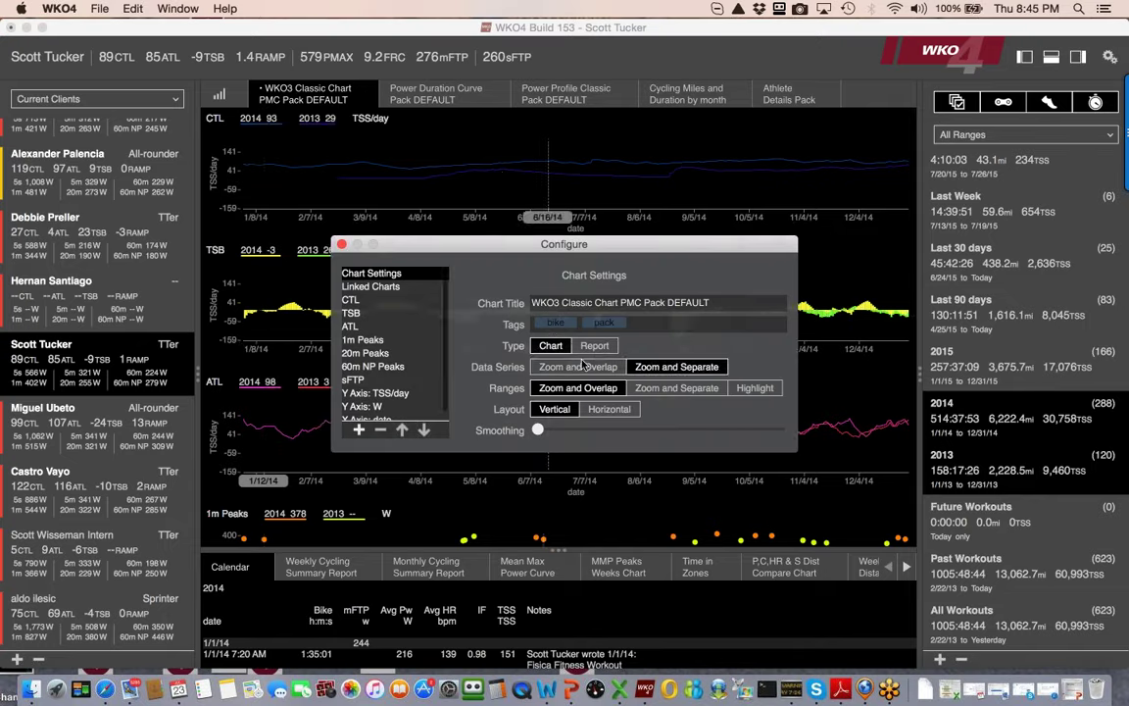
click(578, 367)
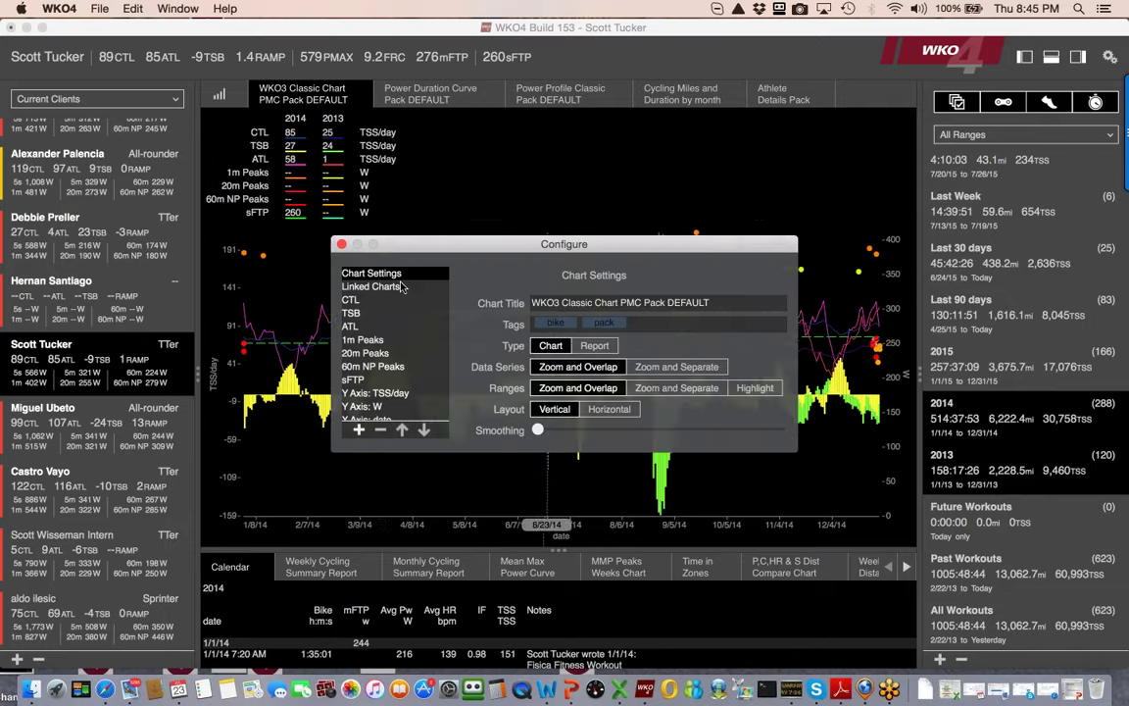
click(342, 245)
click(1010, 361)
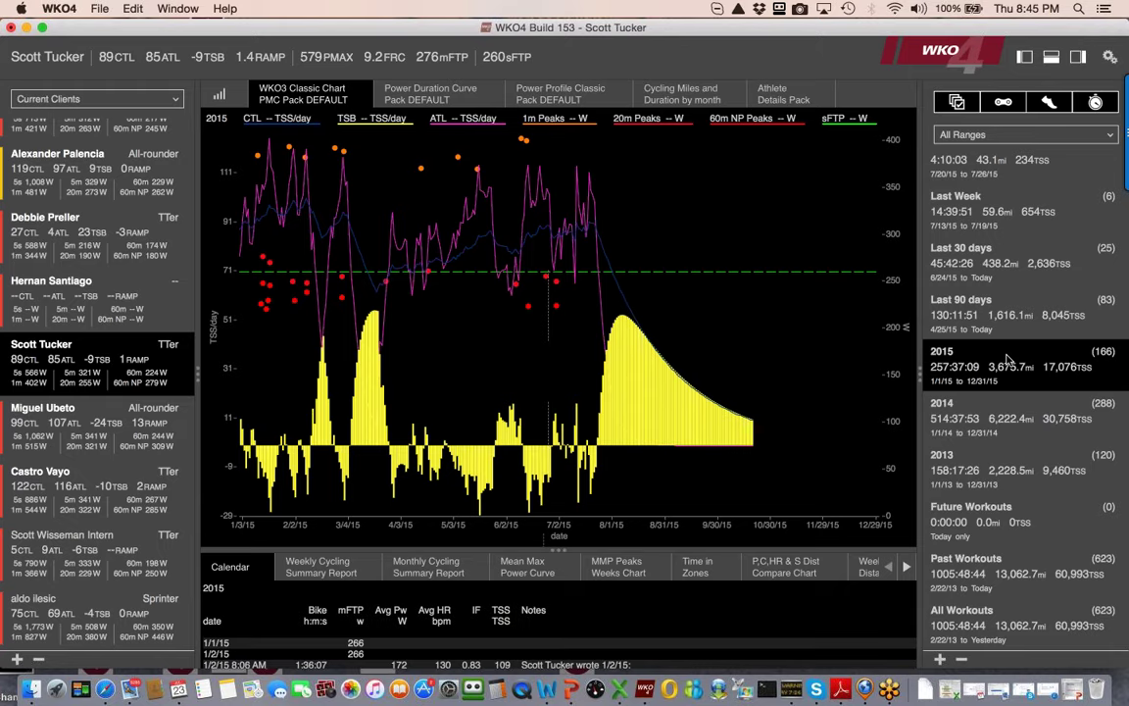
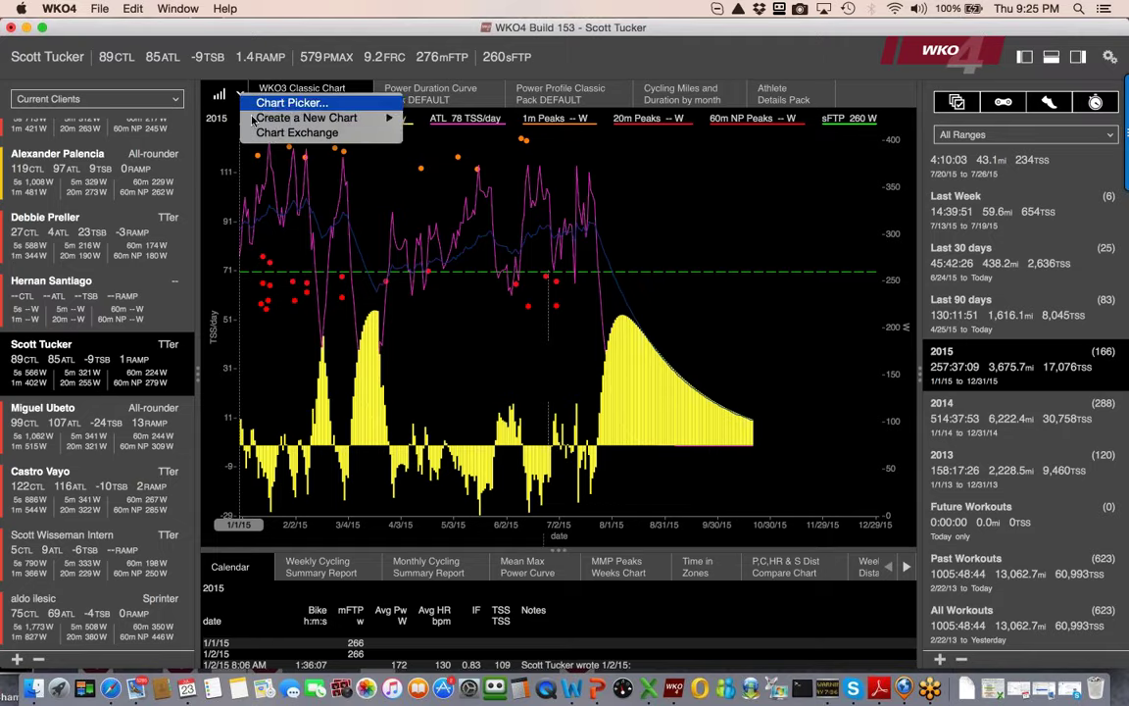
Browse the online WKO4 Chart Exchange and install the Temperature Distribution 5 Degrees Chart.
mouse_move(259, 119)
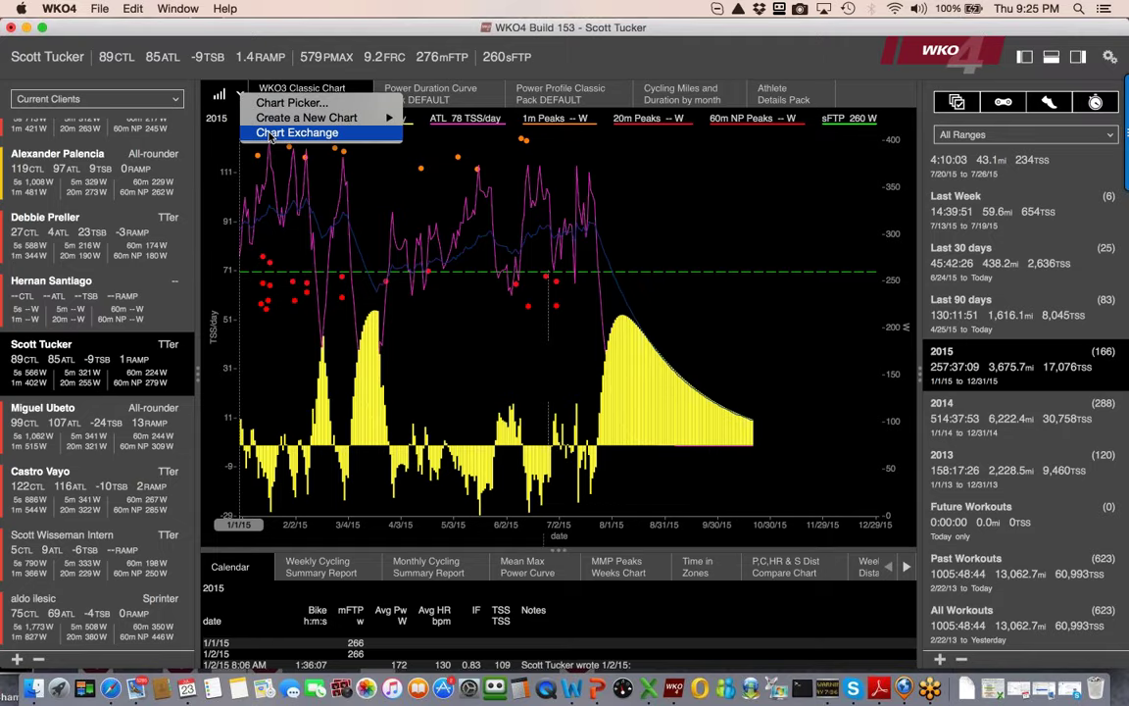
click(294, 133)
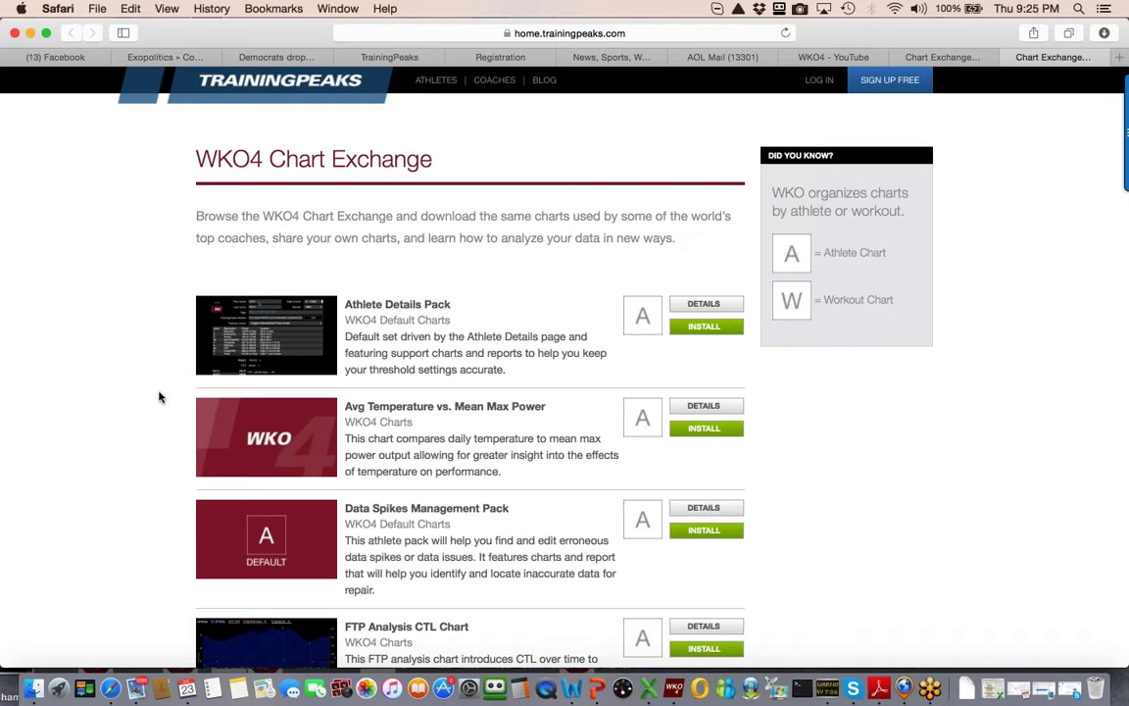
scroll(165, 410, down, 1)
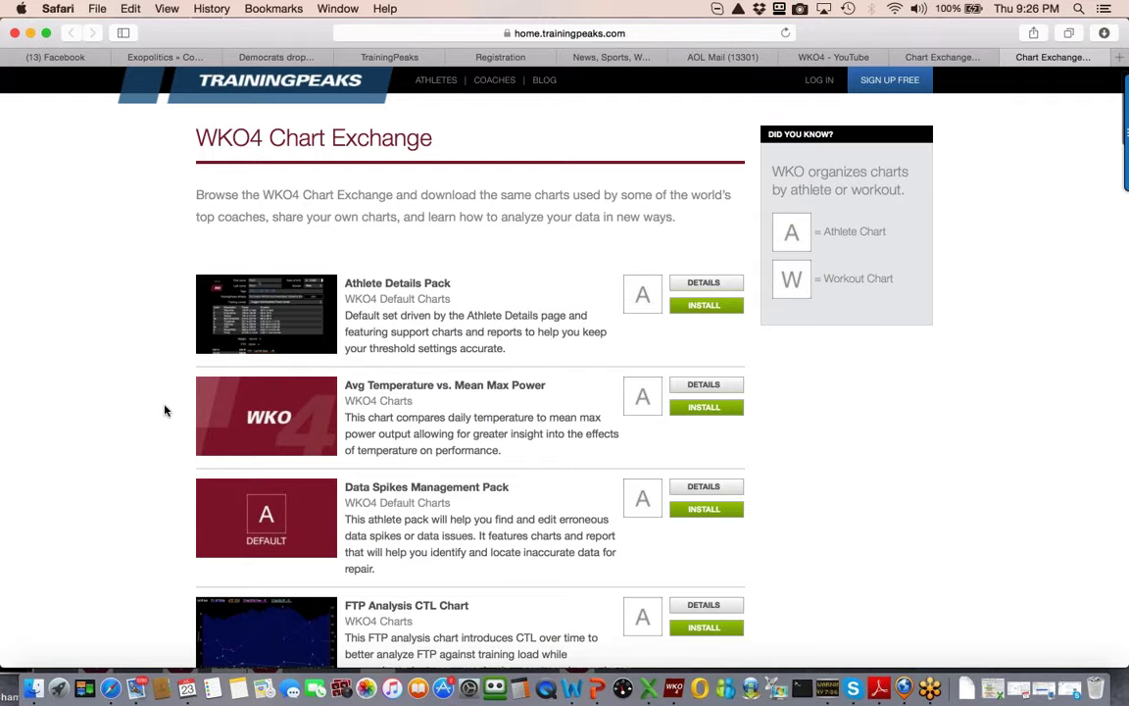
scroll(165, 409, down, 10)
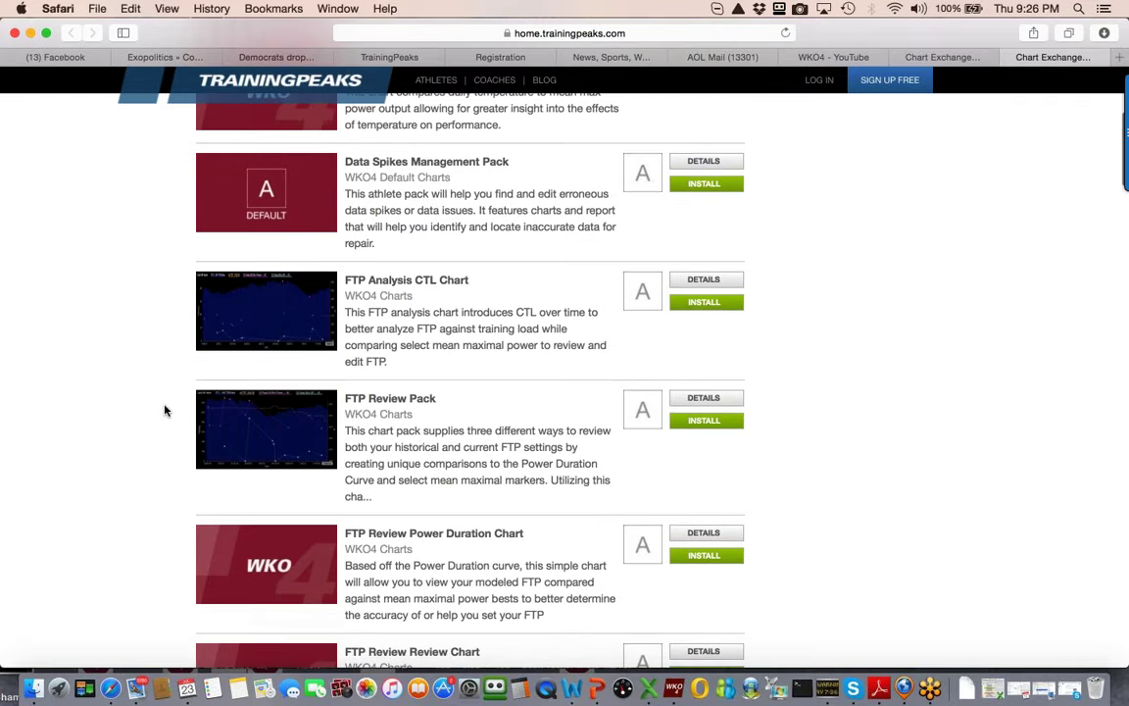
scroll(165, 409, down, 15)
scroll(164, 410, down, 15)
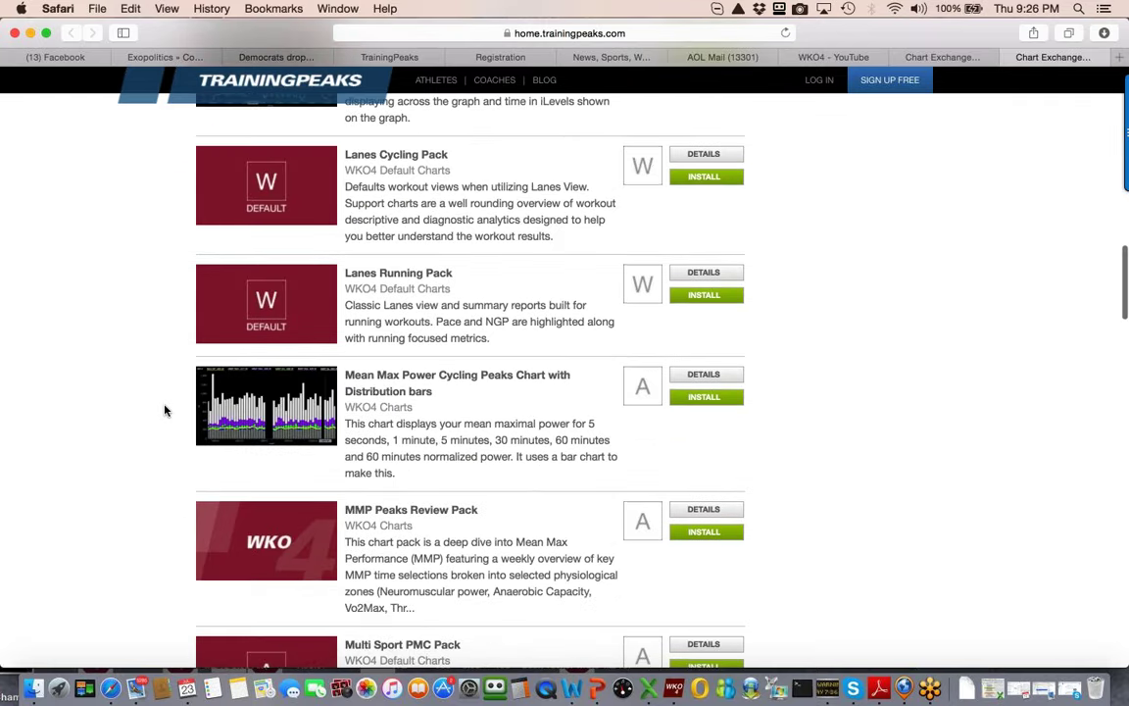
scroll(164, 410, down, 20)
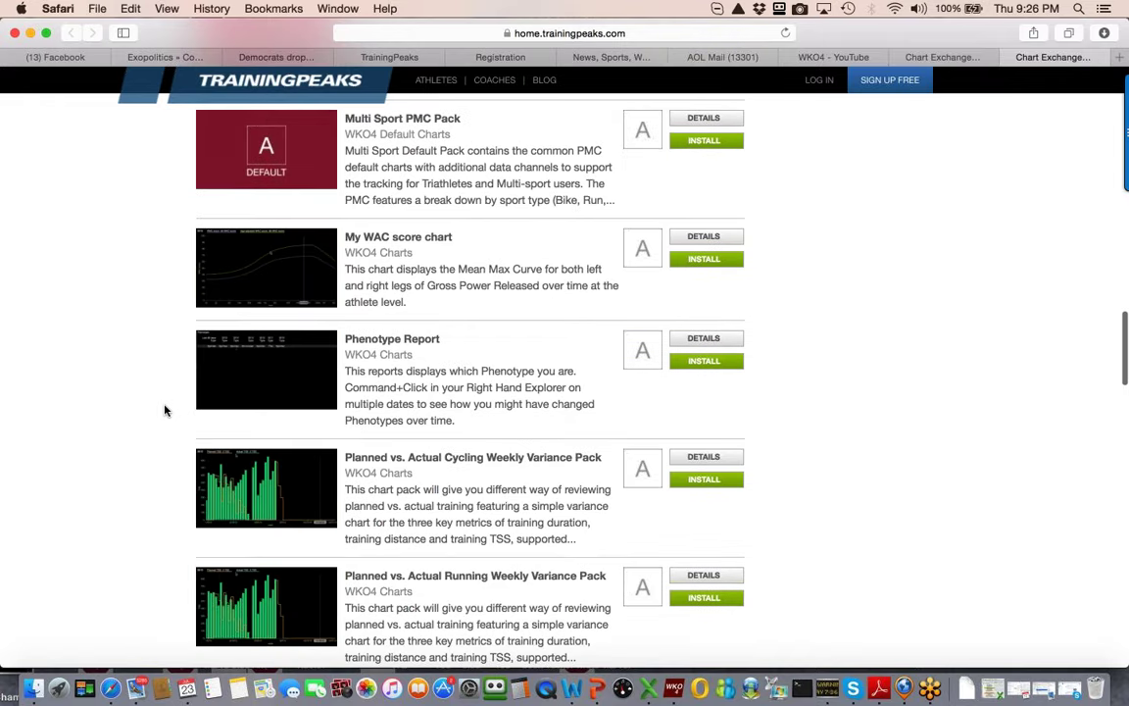
scroll(165, 409, down, 18)
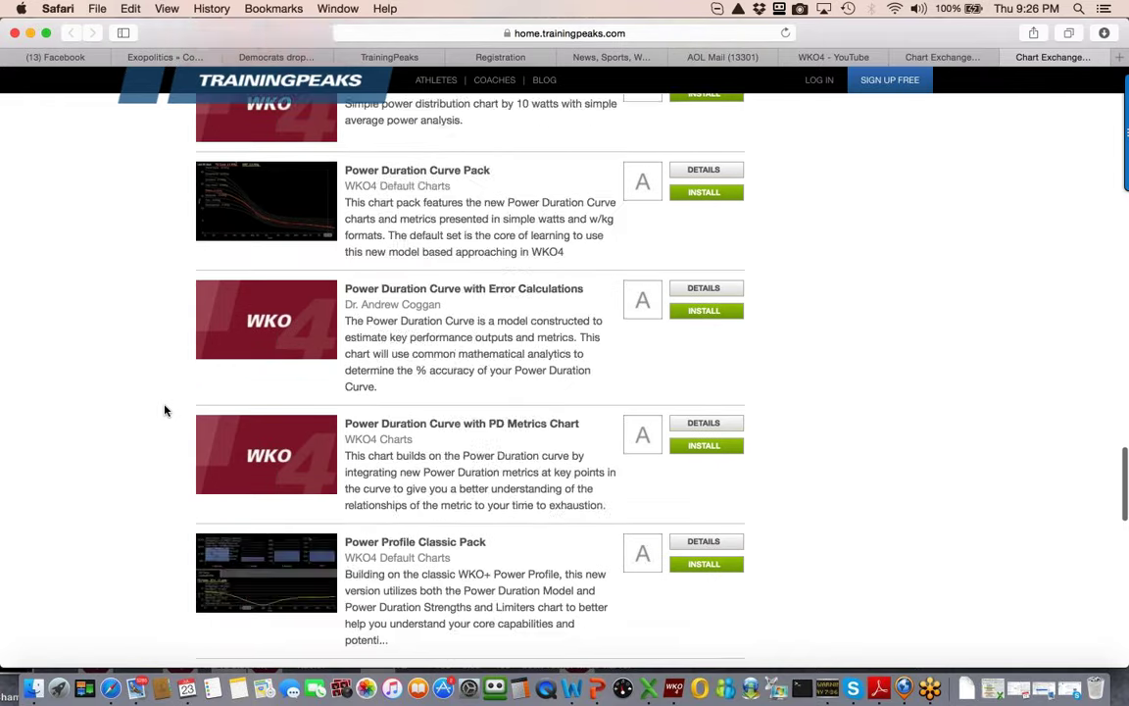
scroll(164, 410, down, 19)
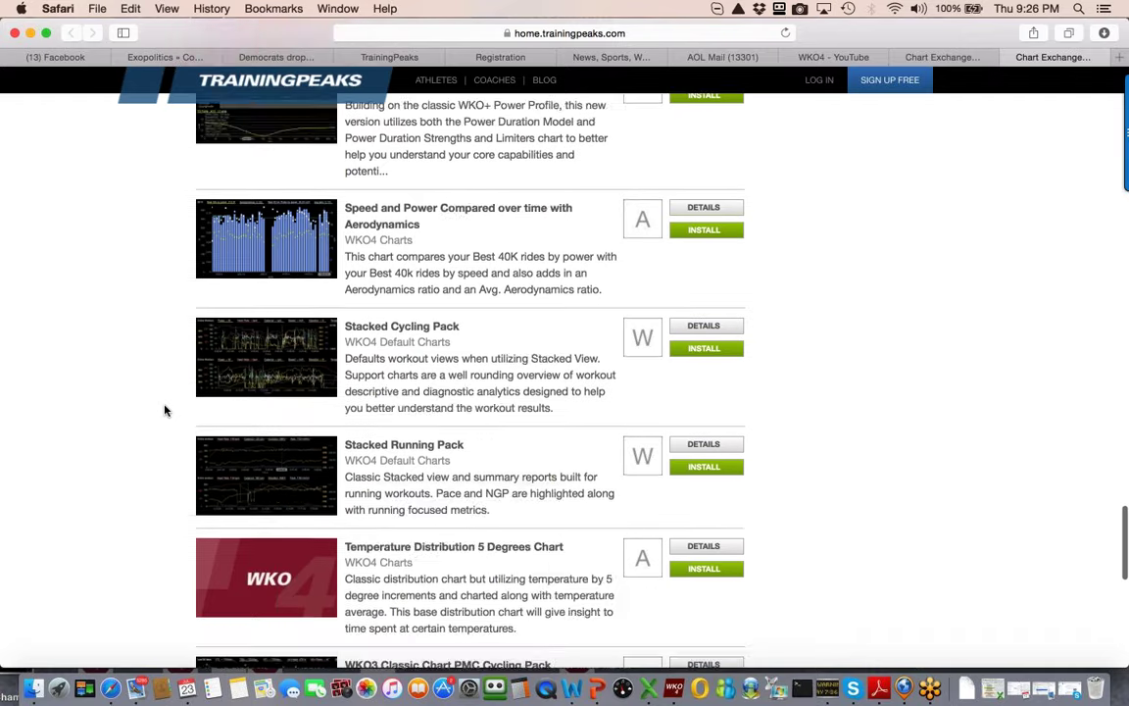
scroll(164, 410, down, 4)
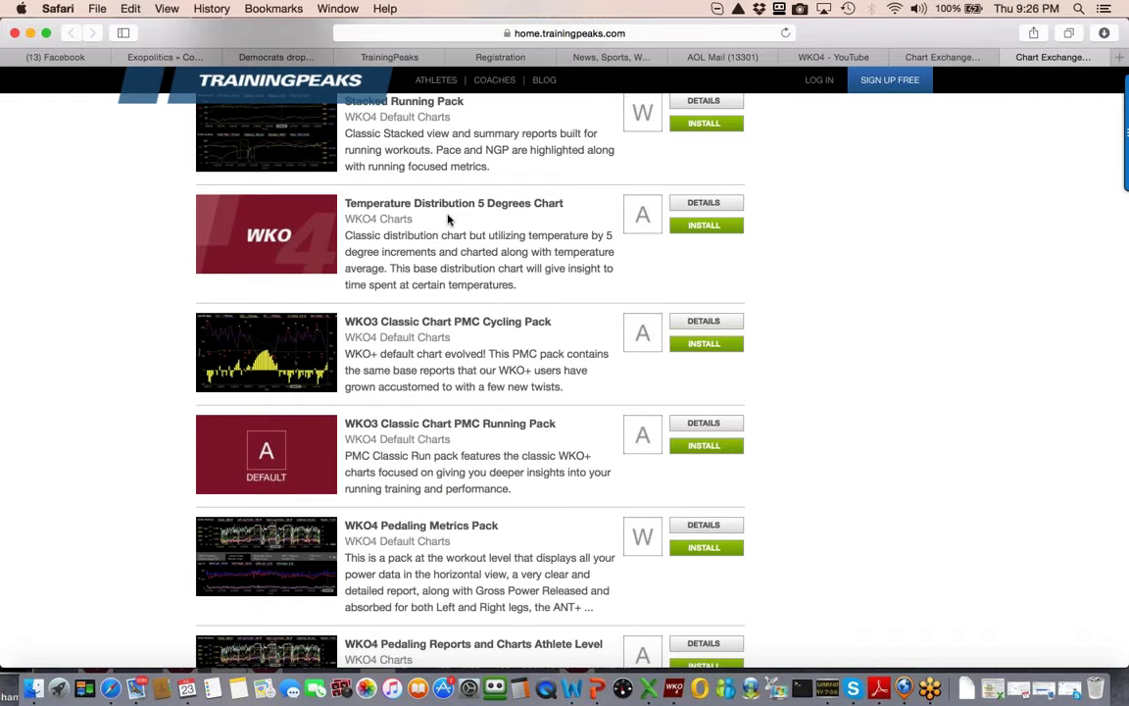
click(691, 226)
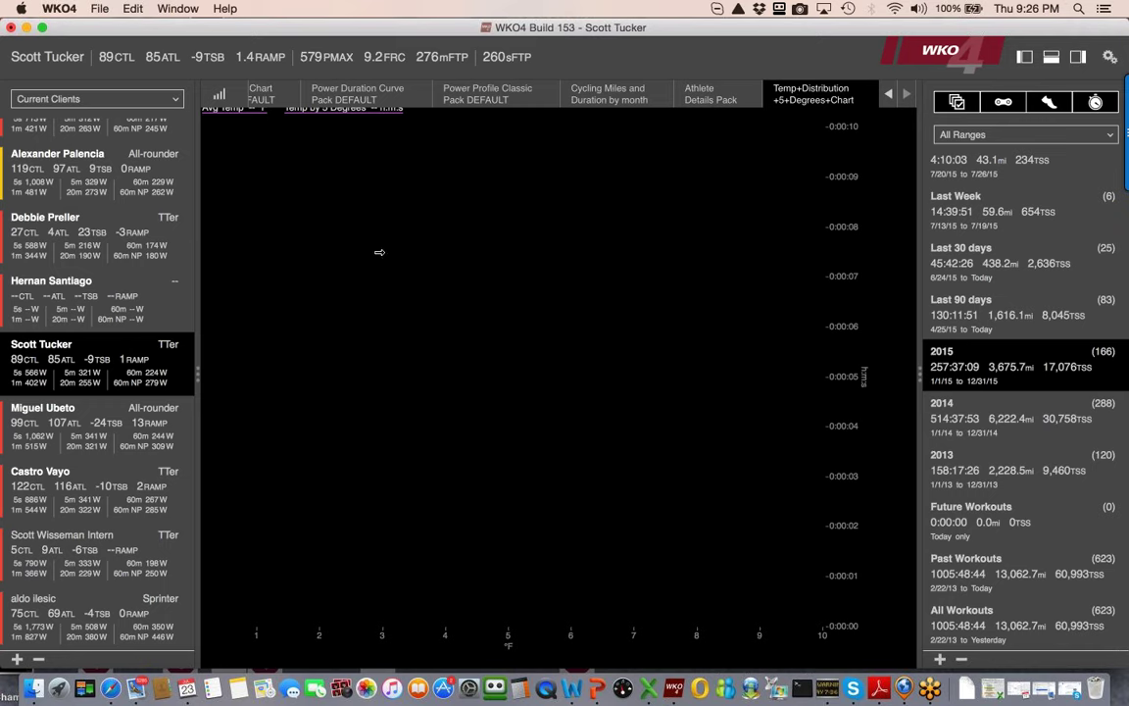
Switch to the athlete with 118 CTL and 89 ATL in the Current Clients list.
scroll(64, 287, up, 1)
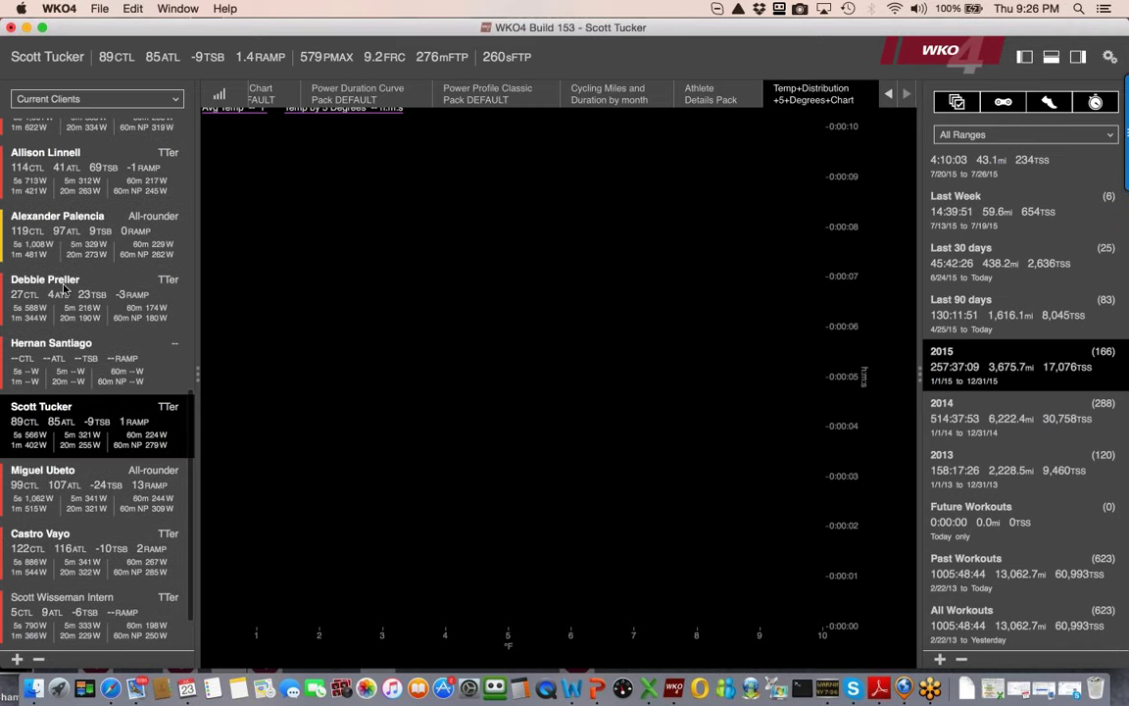
scroll(65, 287, up, 4)
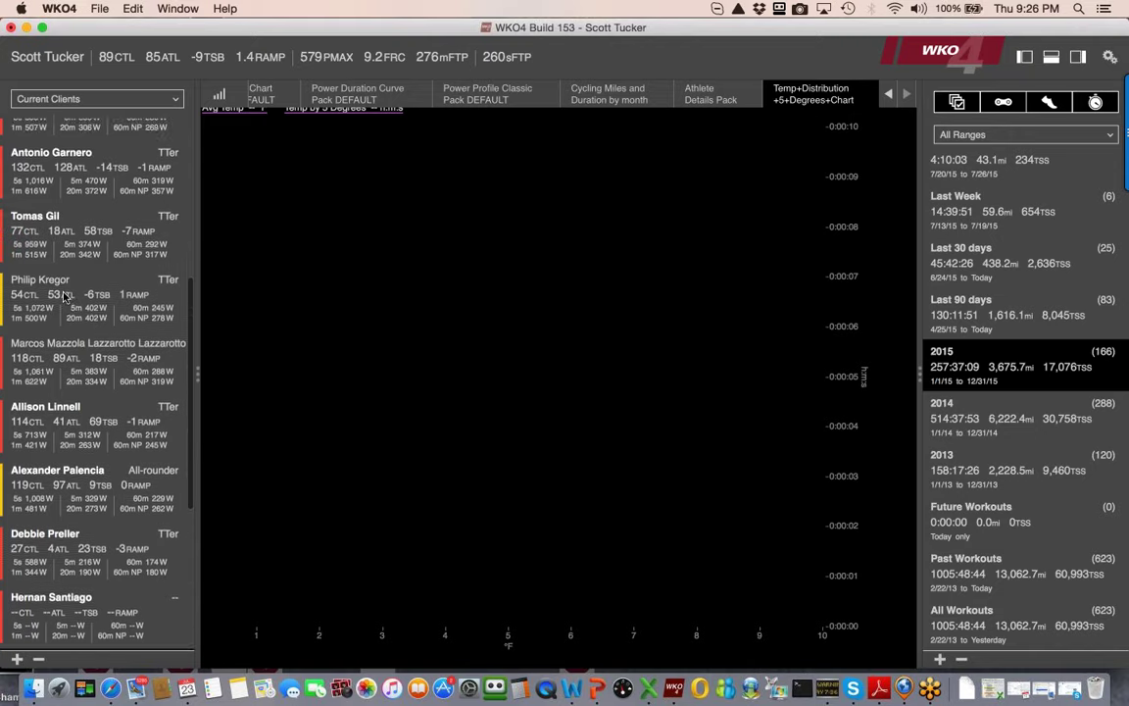
scroll(63, 353, up, 1)
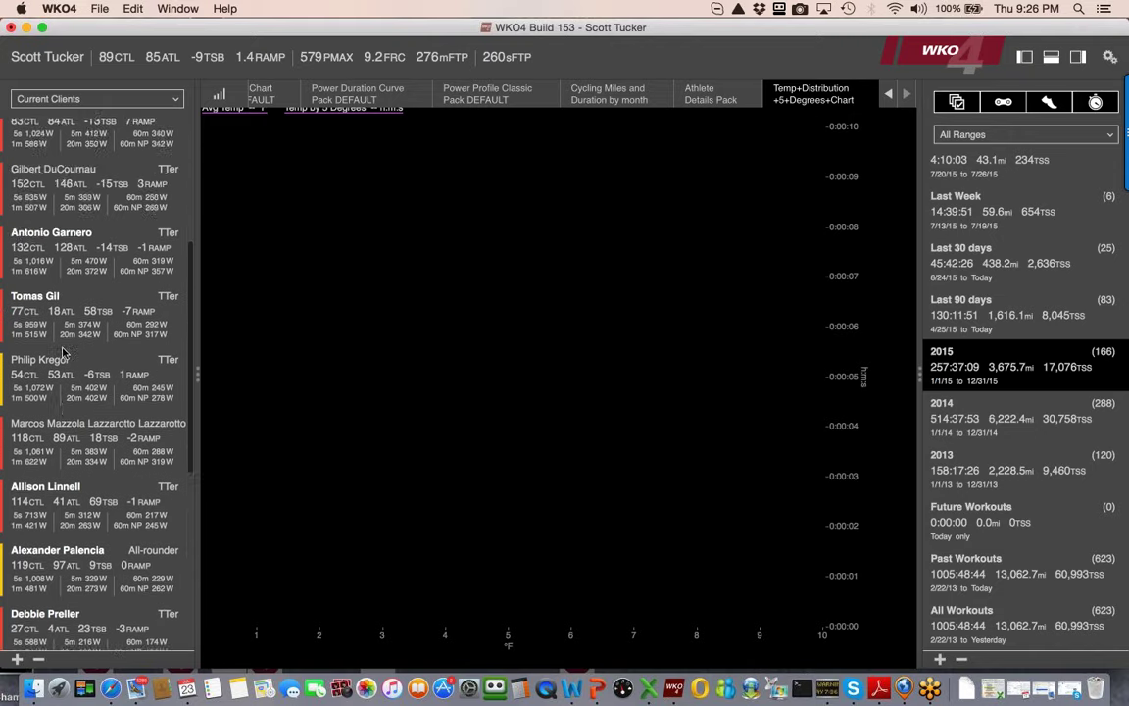
scroll(62, 353, up, 2)
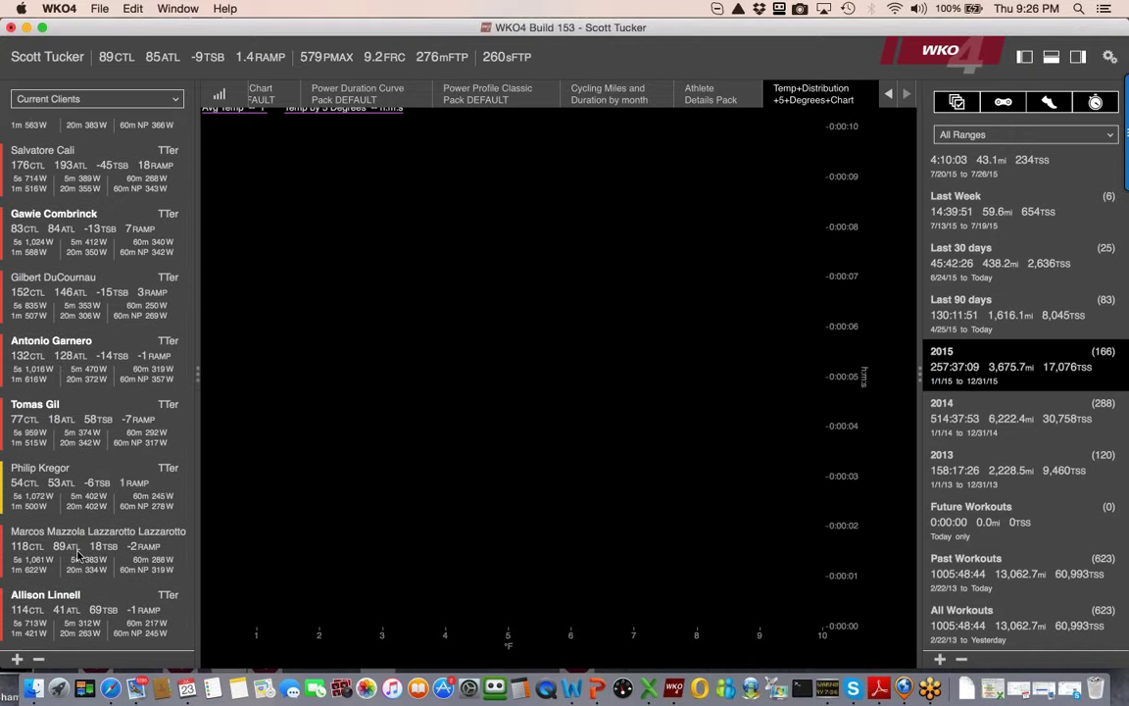
click(77, 555)
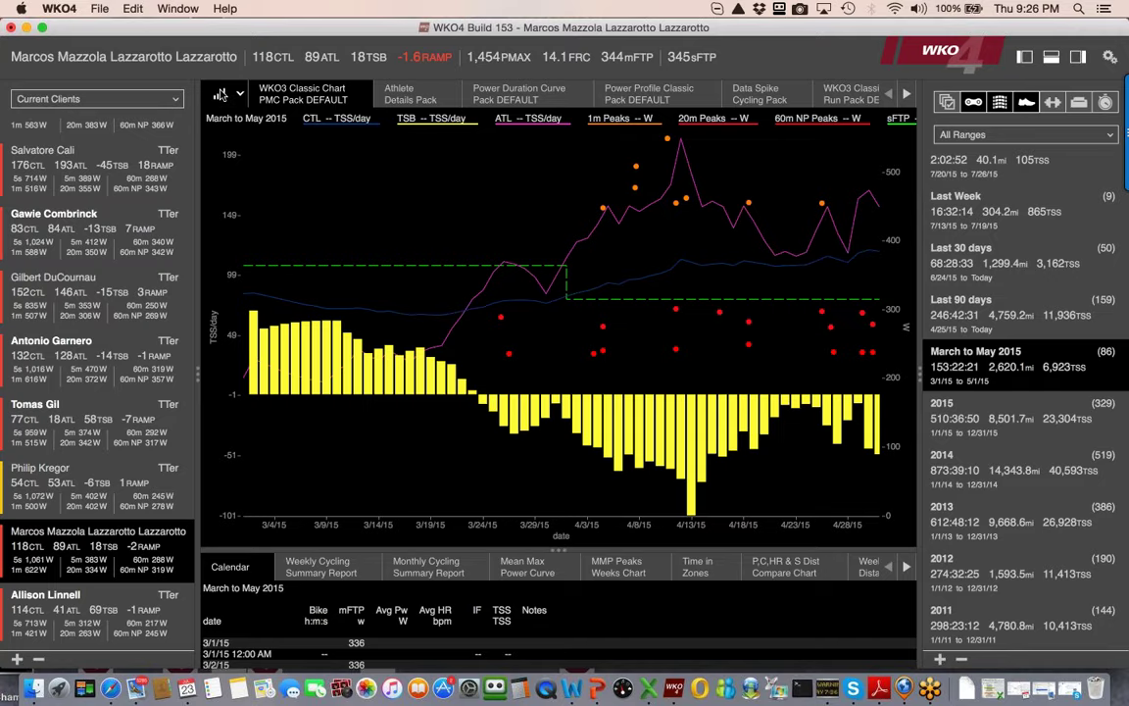
Search the chart library for "temp" and add the Temp+Distribution+5+Degrees+Chart for this athlete.
click(220, 94)
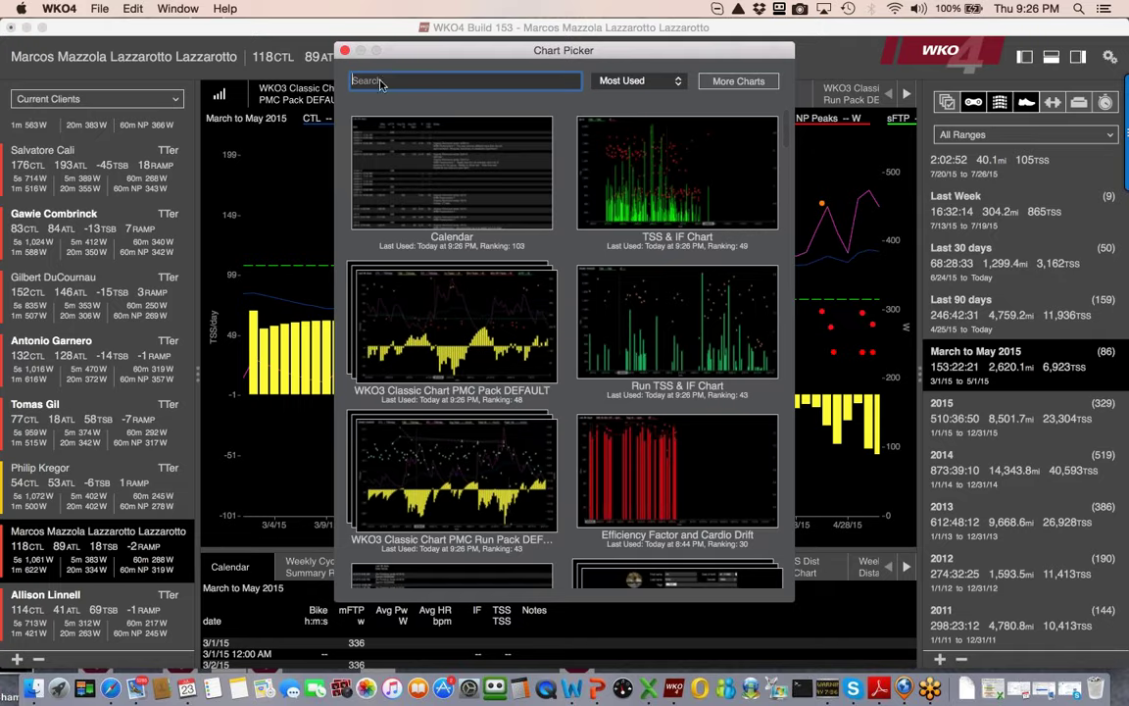
text(temp)
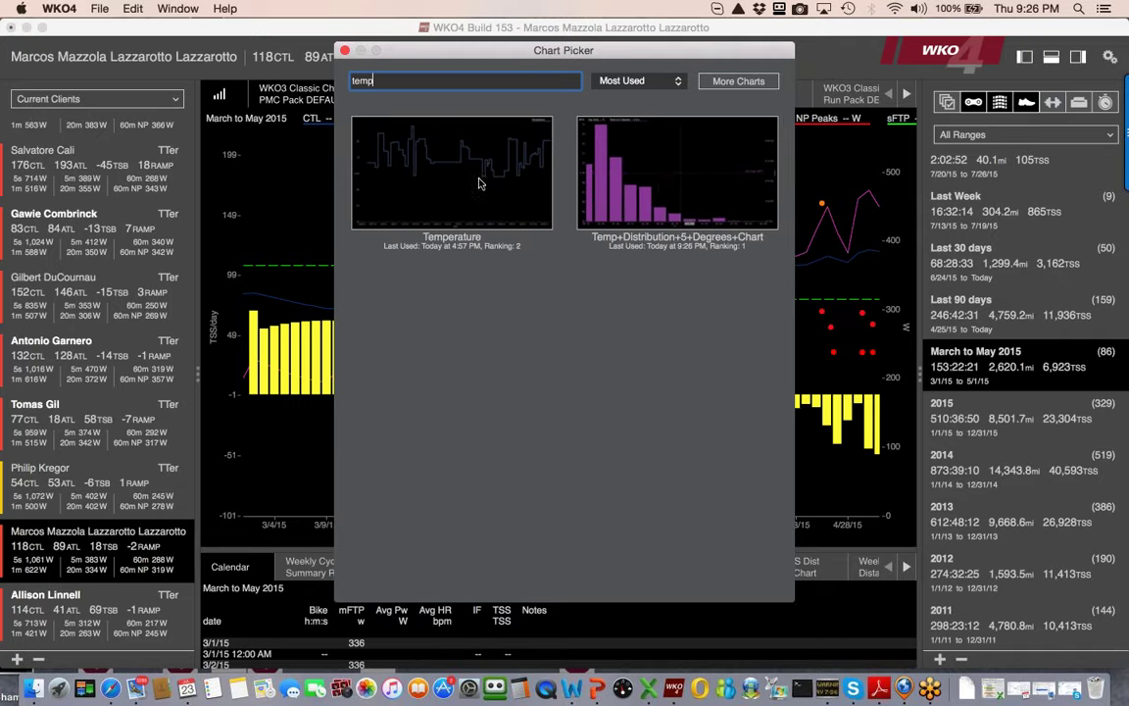
double_click(658, 188)
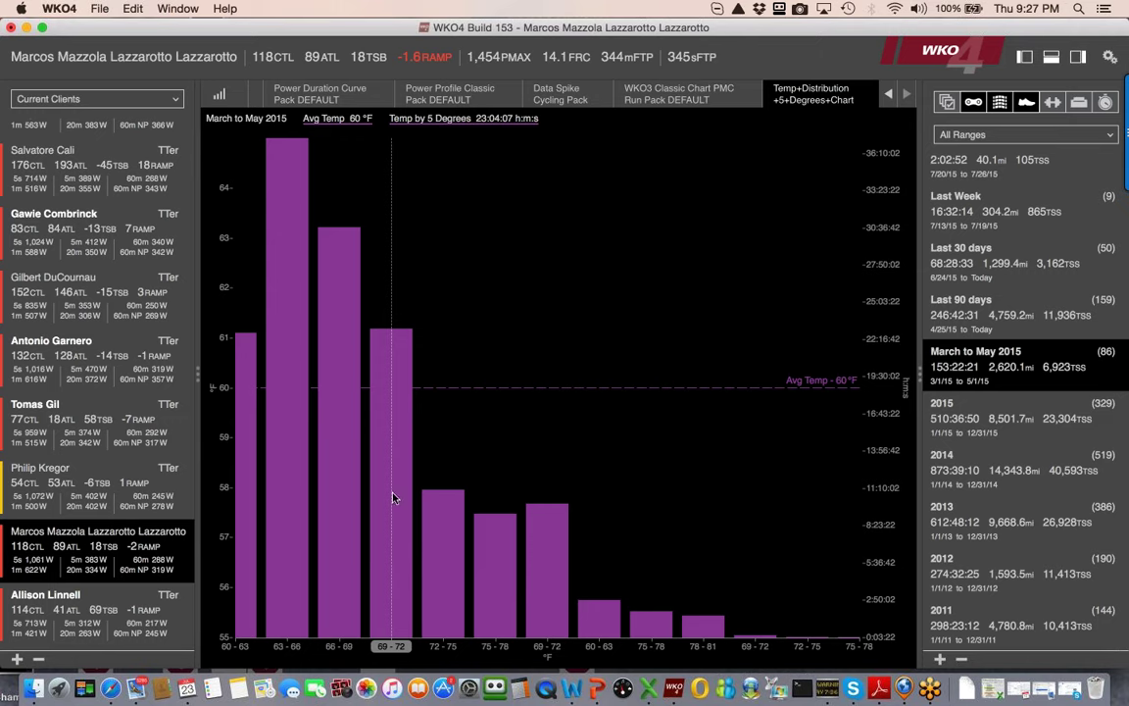
Switch to PowerPoint, present the CHART Exchange slide with swapped displays, advance to "How to get the latest Build", and end the show.
click(597, 689)
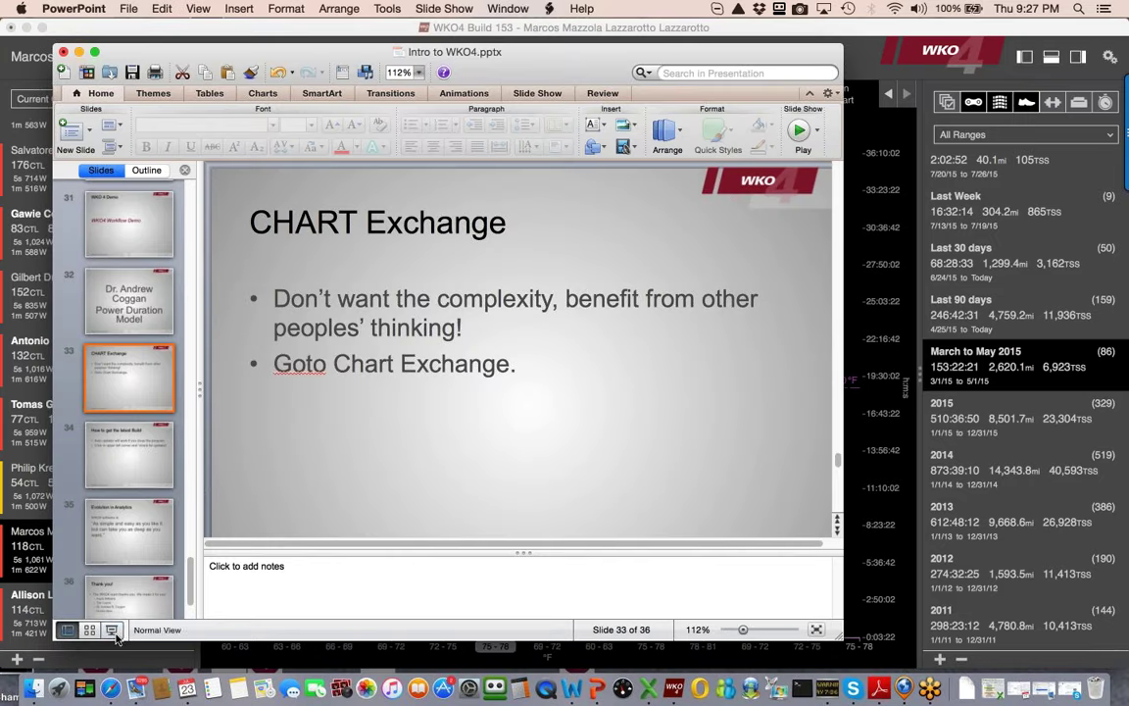
click(112, 632)
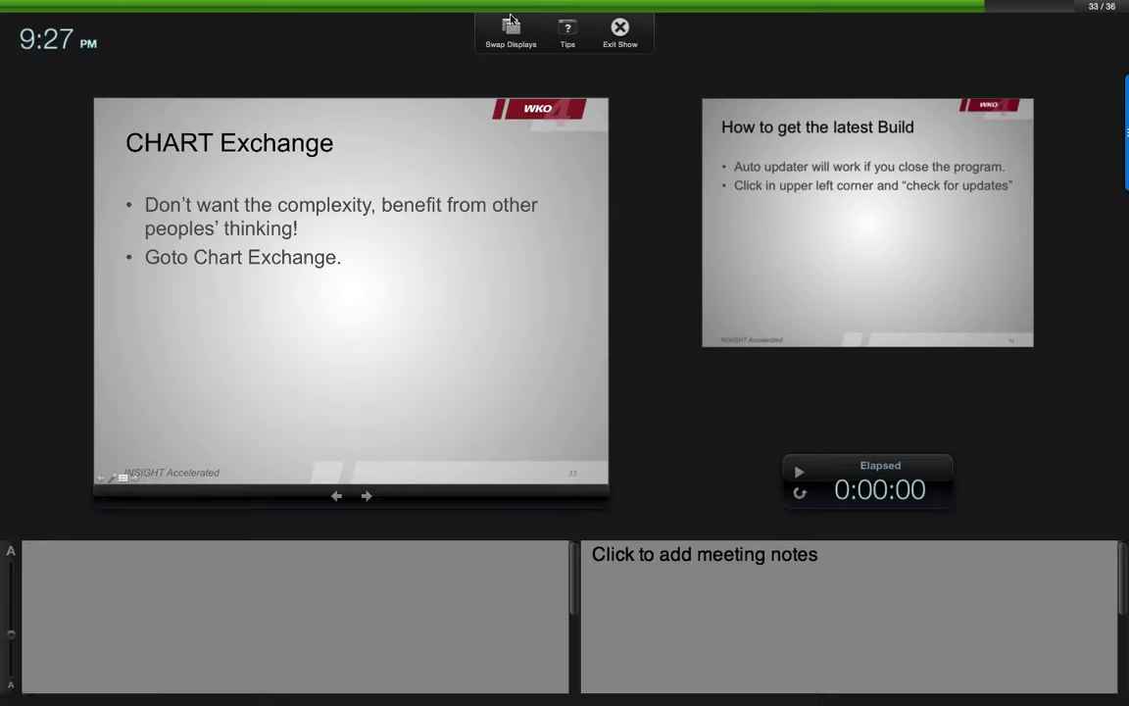
click(512, 45)
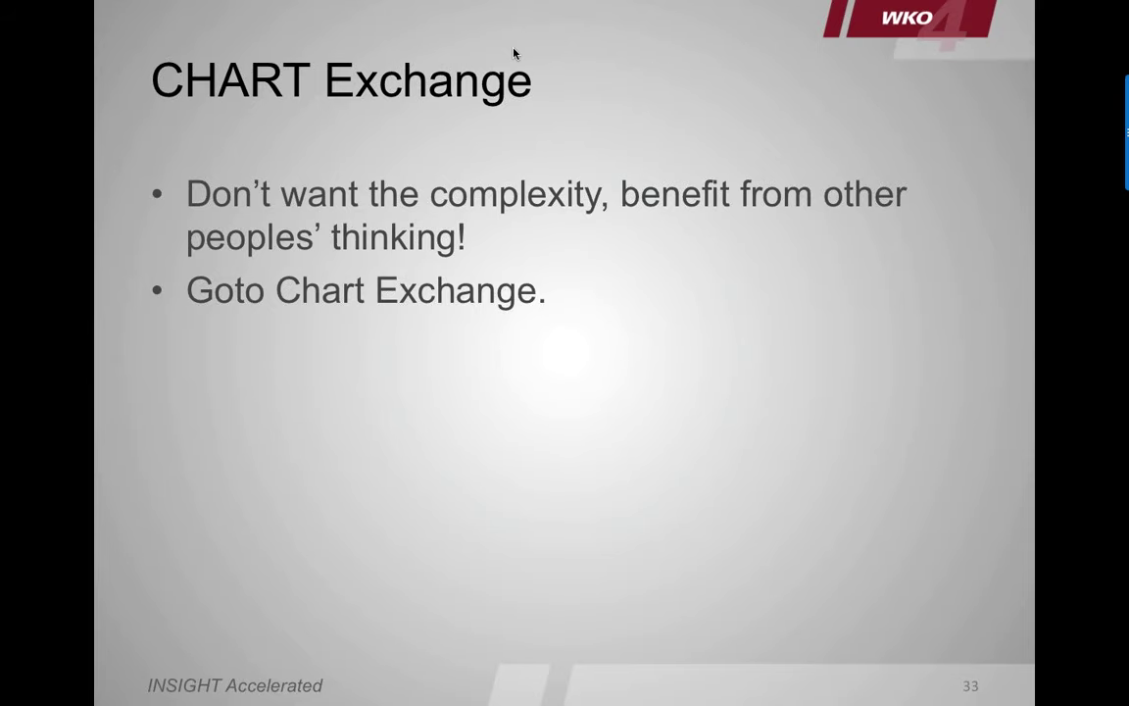
key(Right)
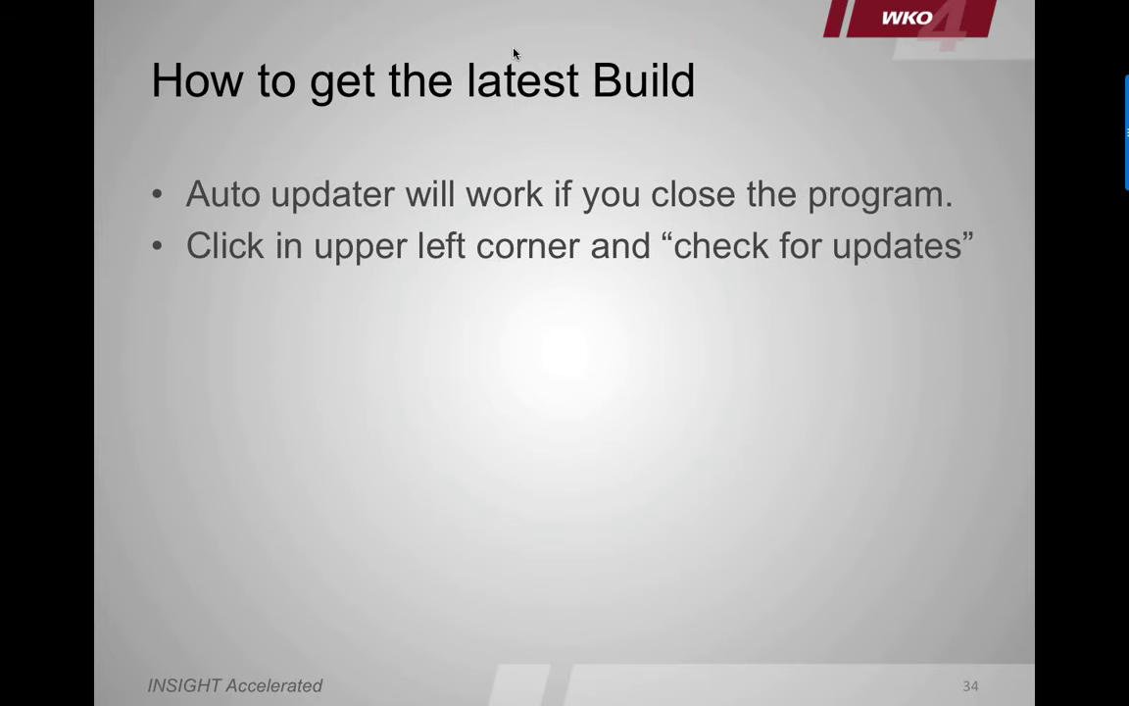
key(Escape)
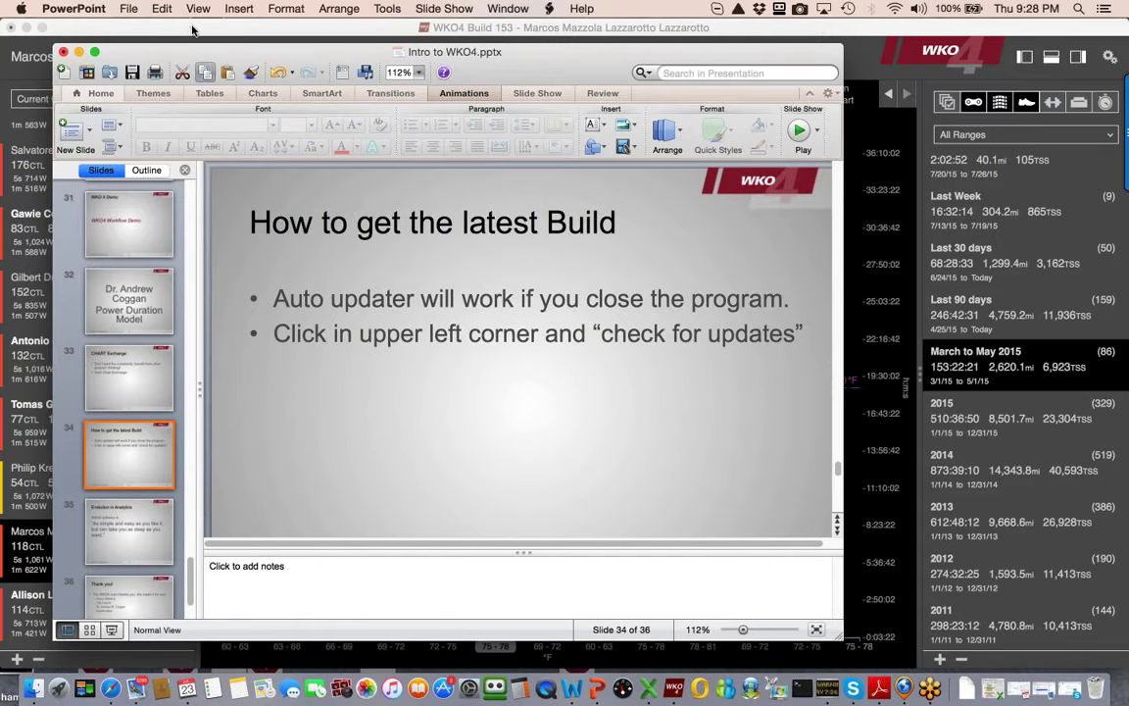
Switch back to WKO4, check for program updates and dismiss the result.
click(75, 33)
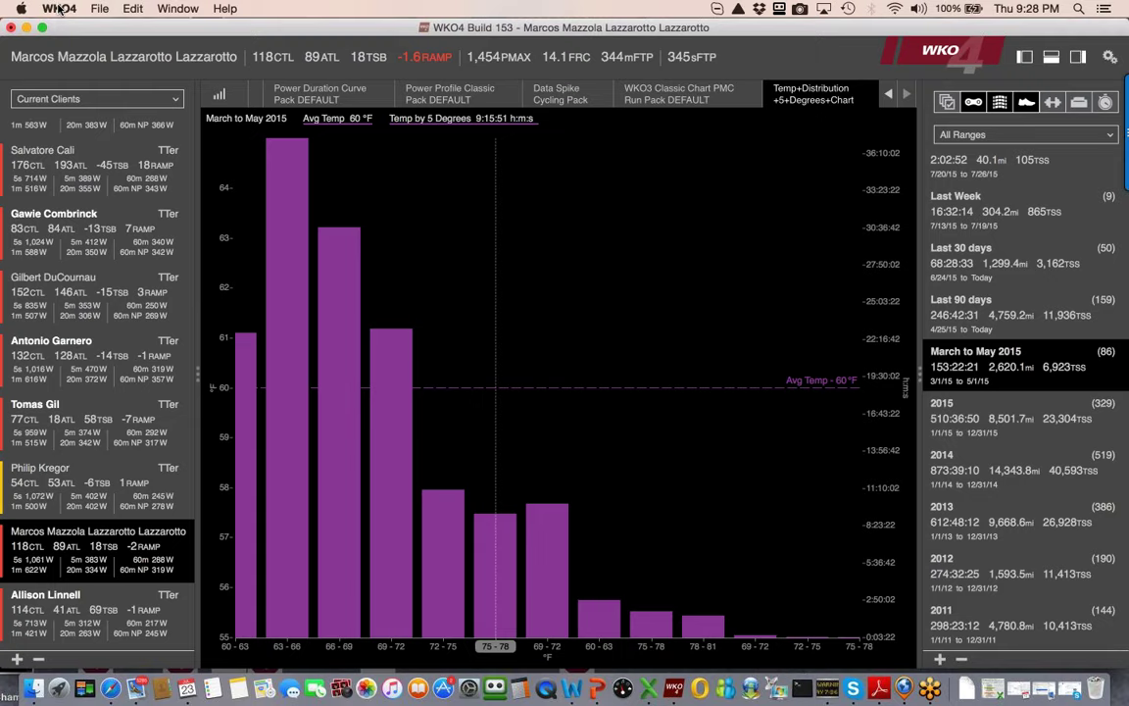
click(59, 9)
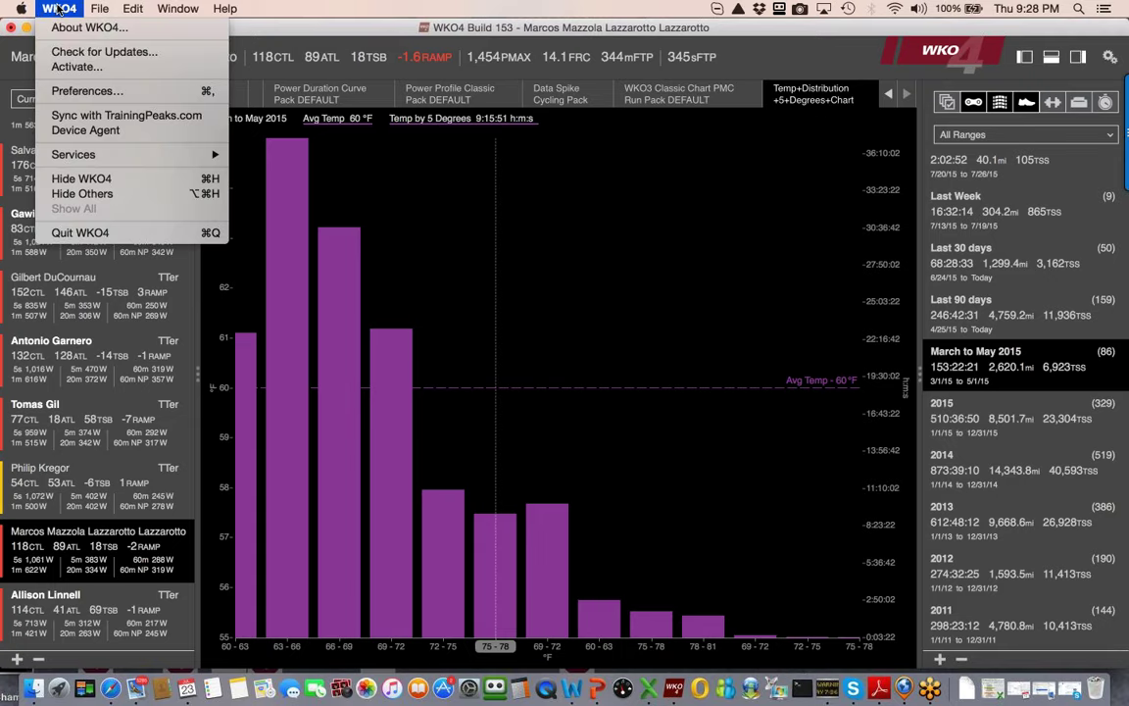
click(79, 52)
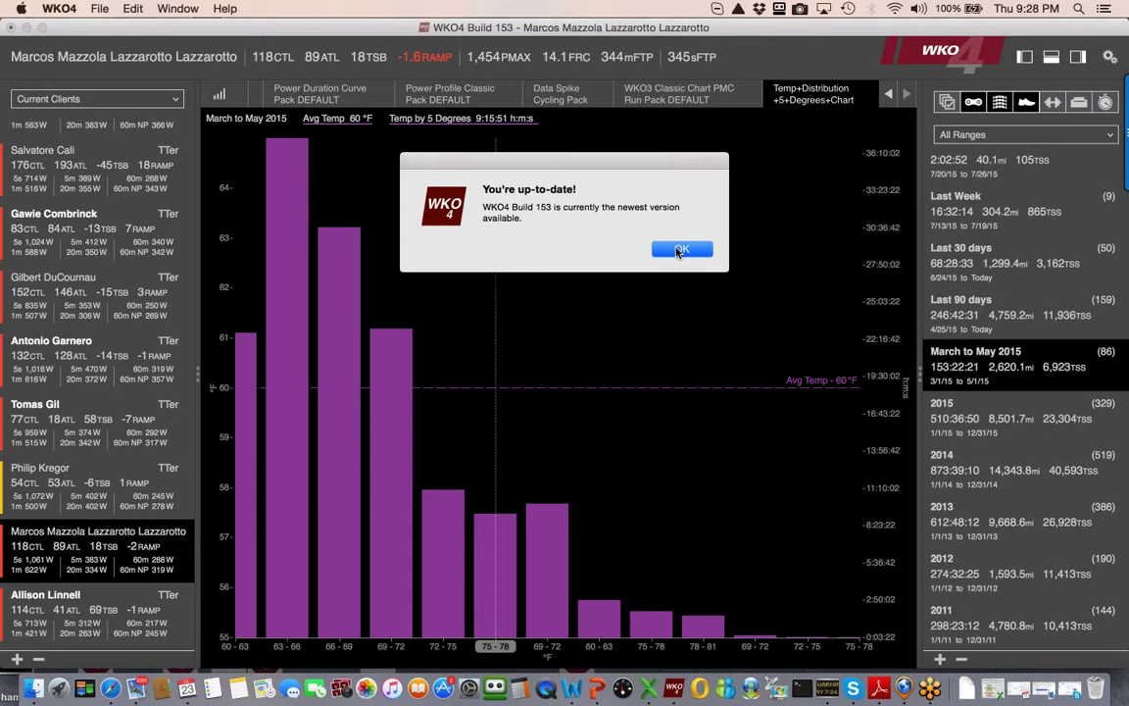
click(679, 252)
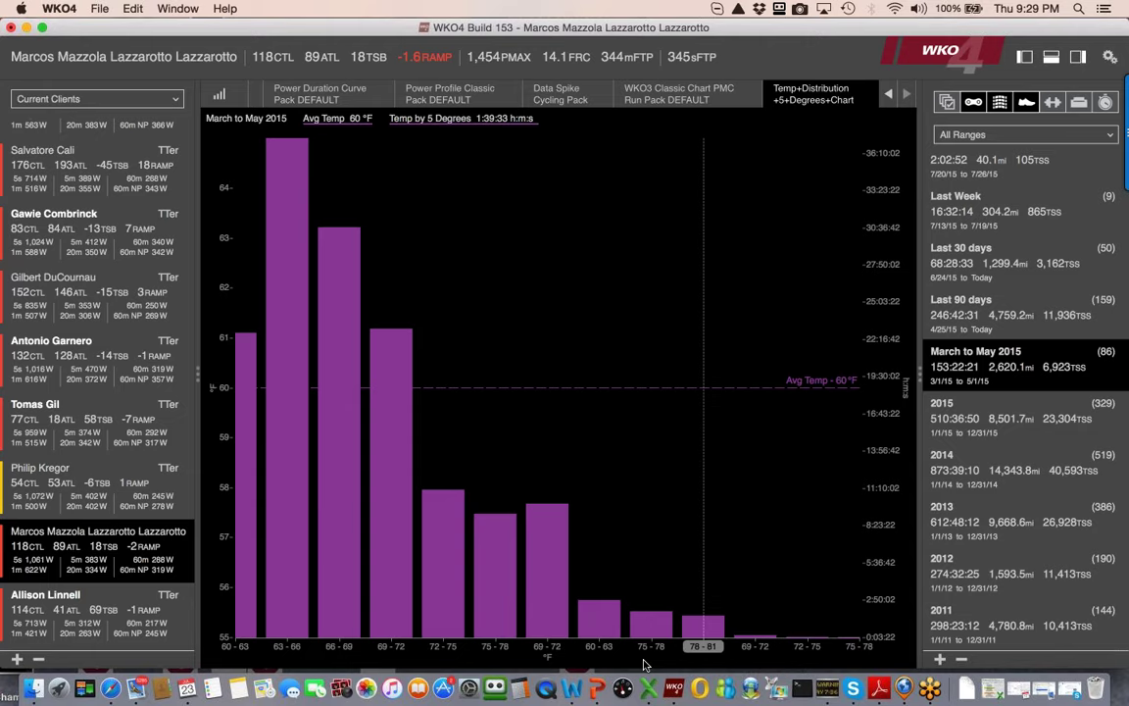
Return to PowerPoint and restart the slide show from the "How to get the latest Build" slide.
click(597, 688)
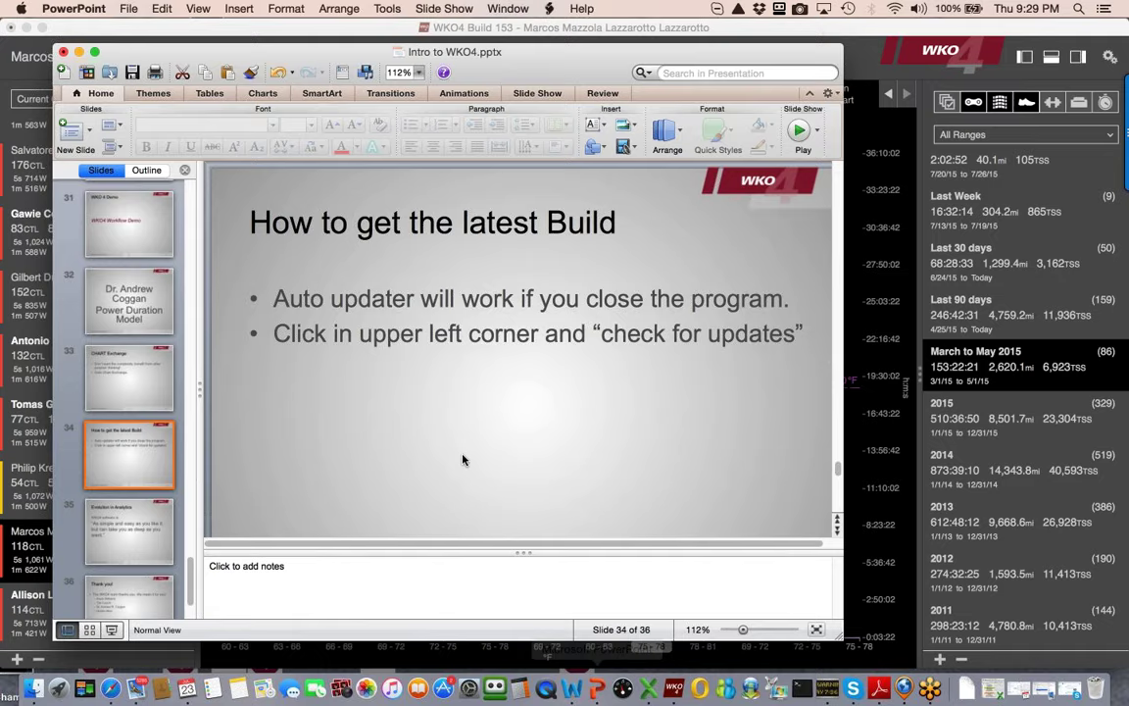
click(115, 630)
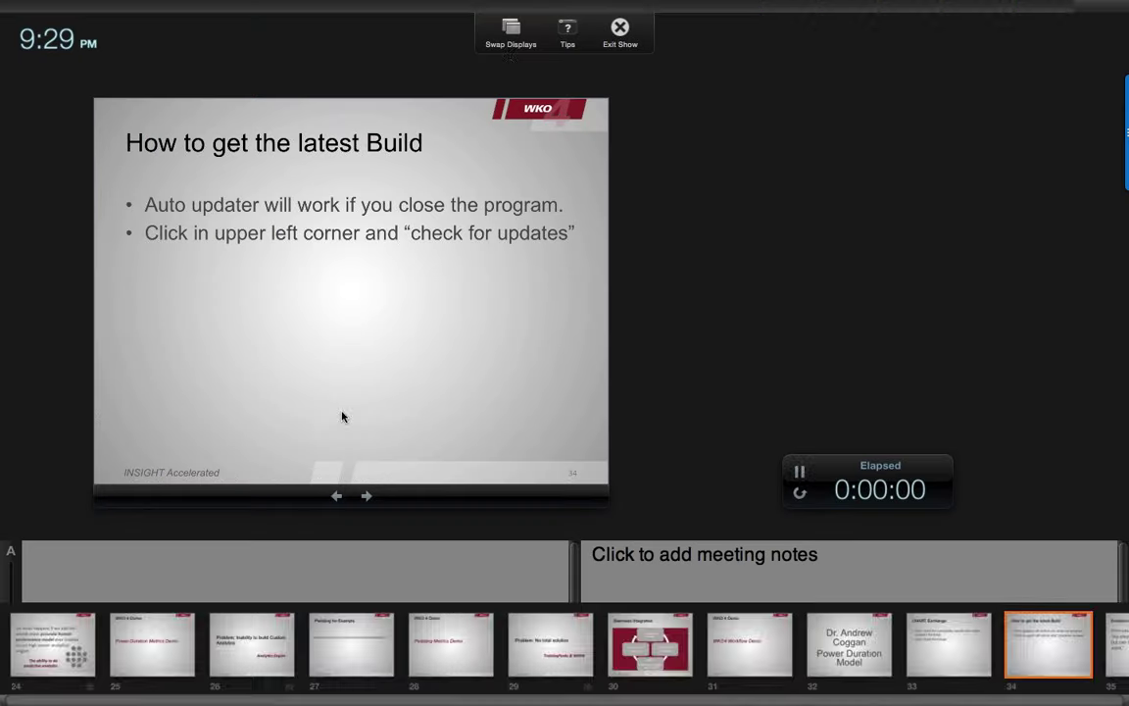